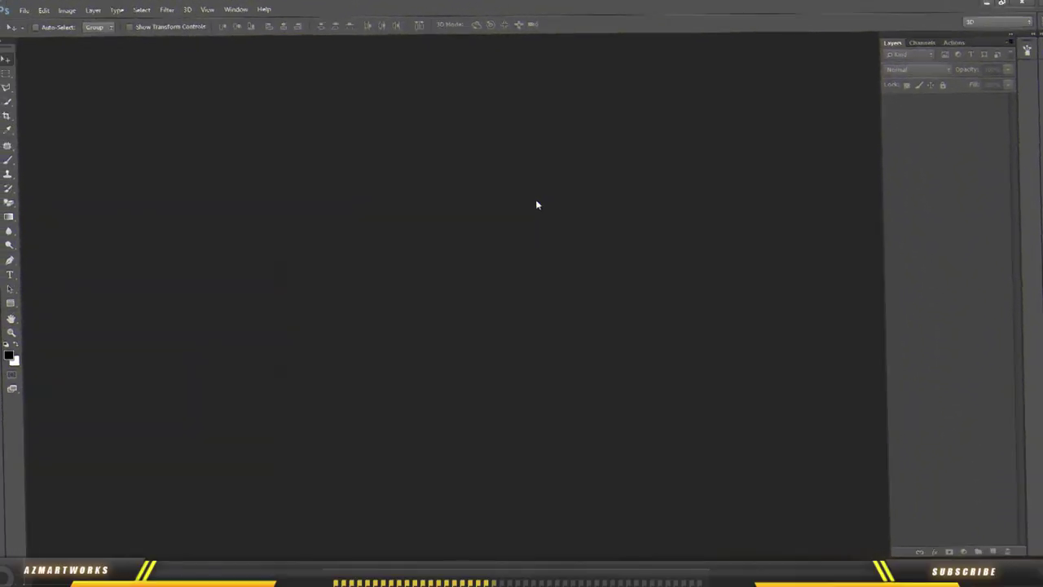
Step: Create a new 2000 × 2300 px blank white document at 300 ppi
click(29, 8)
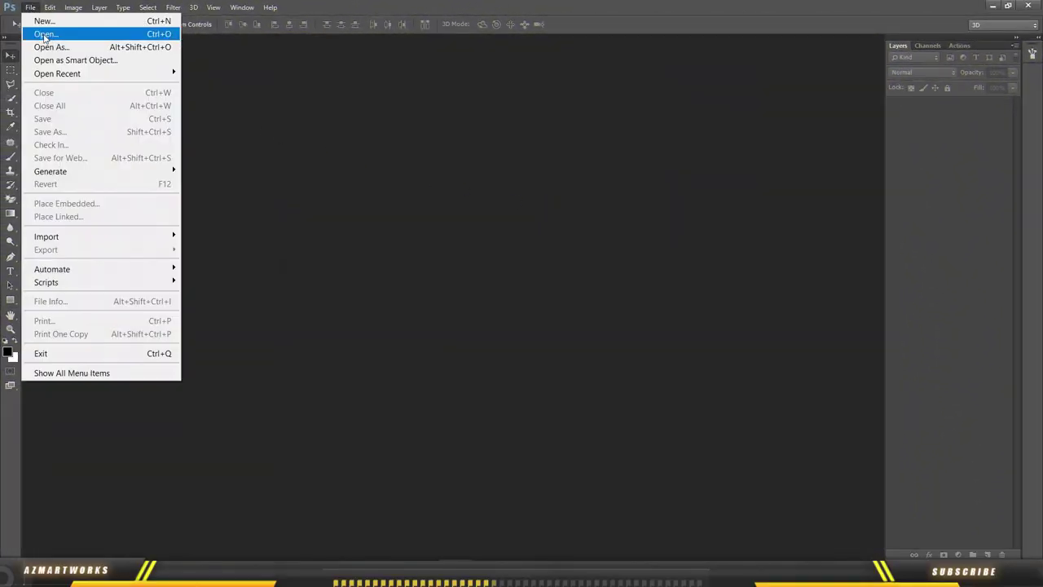
click(49, 25)
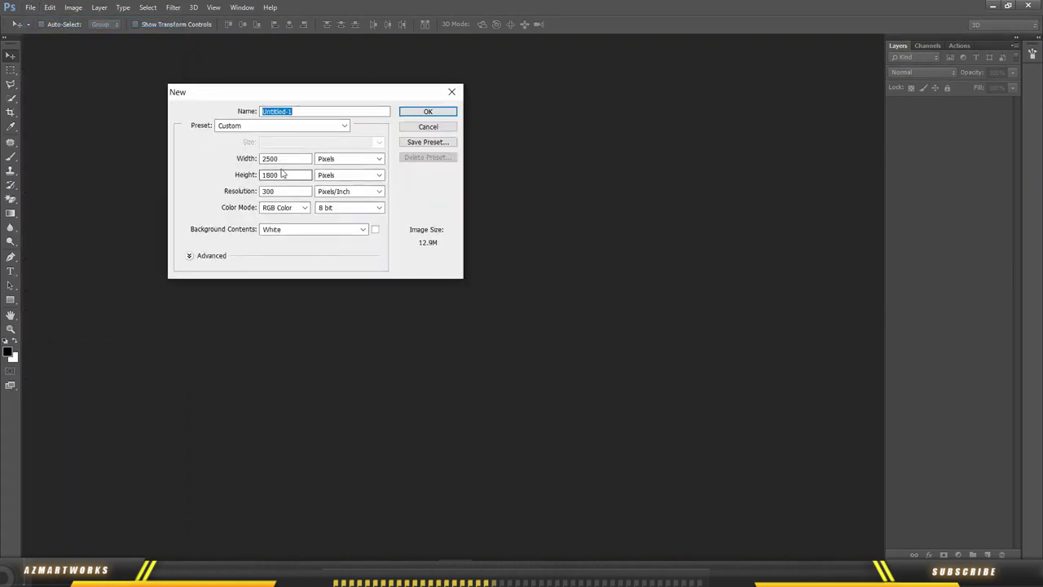
double_click(283, 159)
text(2)
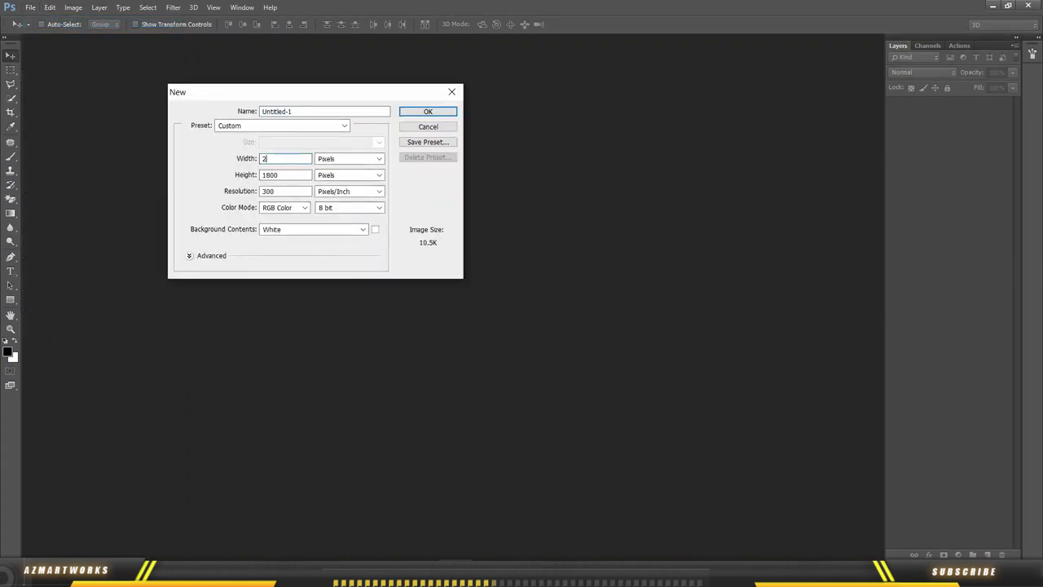
text(000)
key(Tab)
text(2300)
click(430, 112)
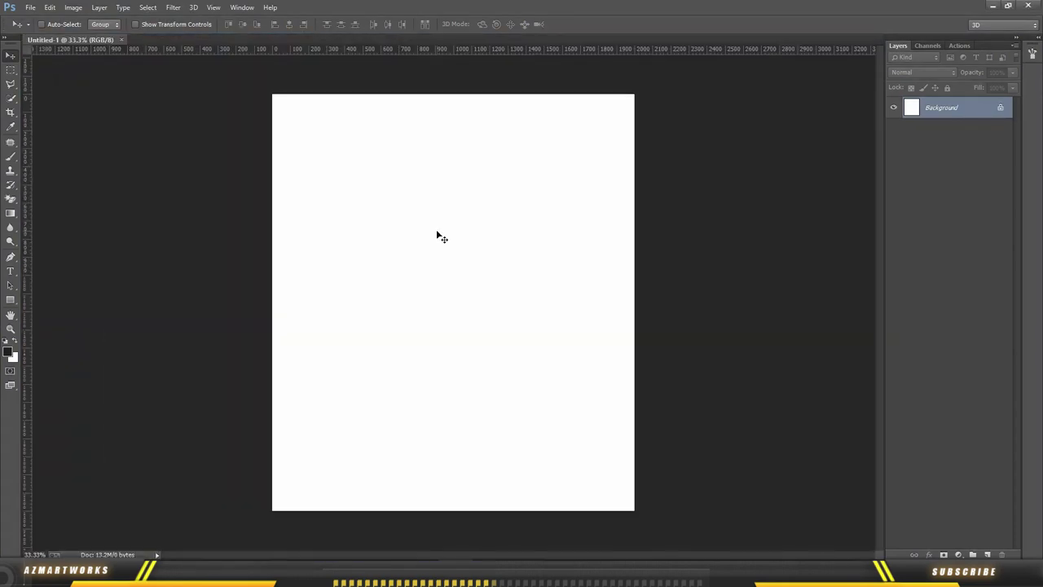
Step: Add a near-black Solid Color fill layer as the poster background
click(957, 553)
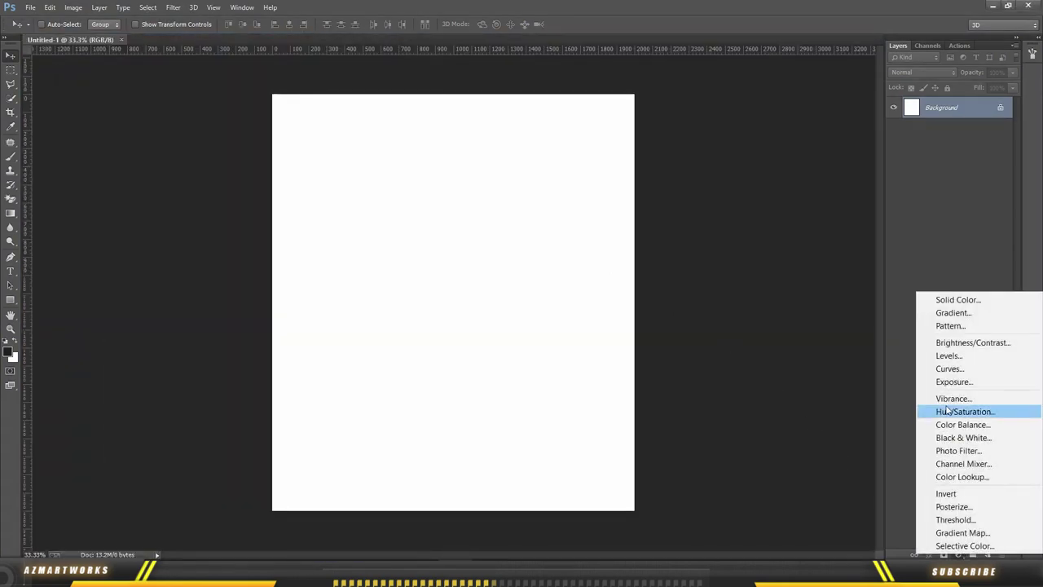
click(944, 302)
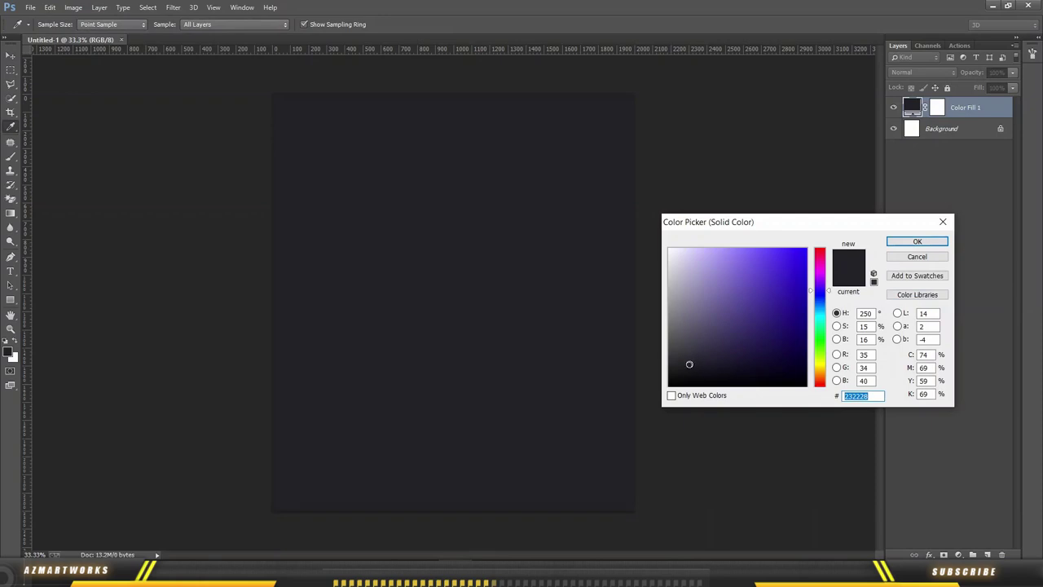
click(689, 363)
click(905, 242)
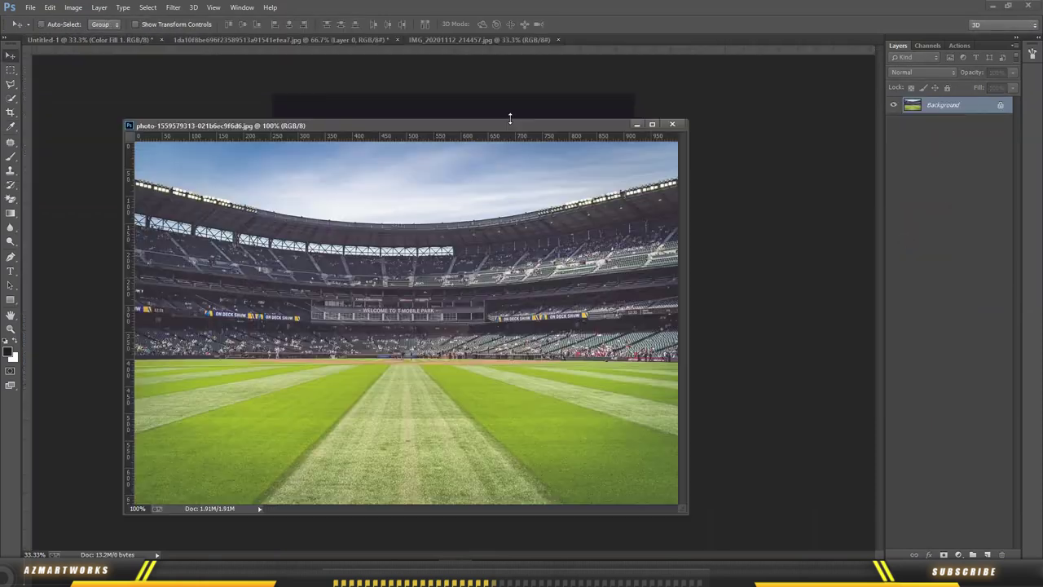
Step: Drag the stadium photo into the poster and scale it to span the canvas width
drag(513, 126, 513, 295)
drag(477, 356, 486, 241)
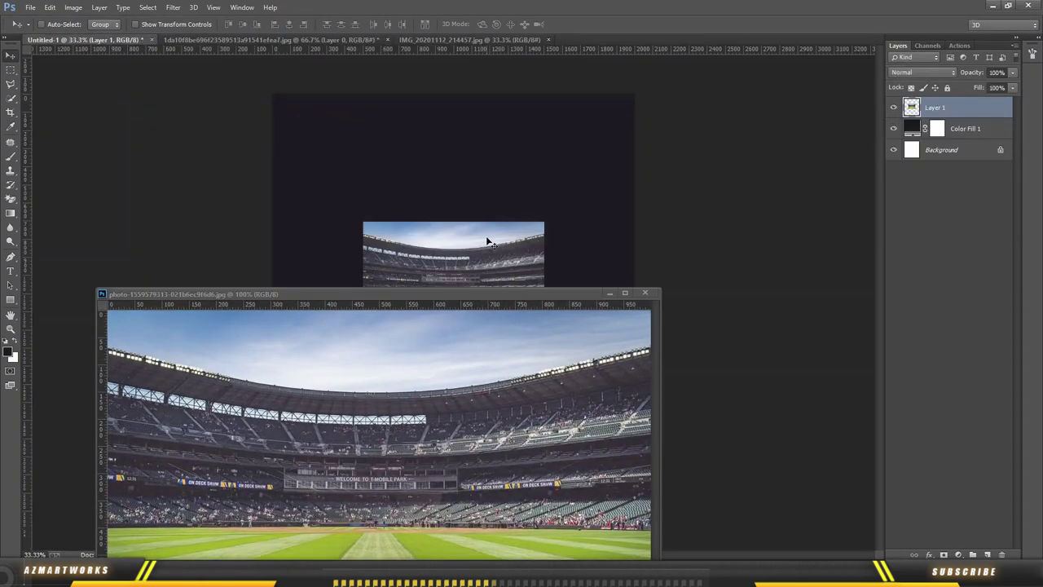
click(644, 293)
key(ctrl+t)
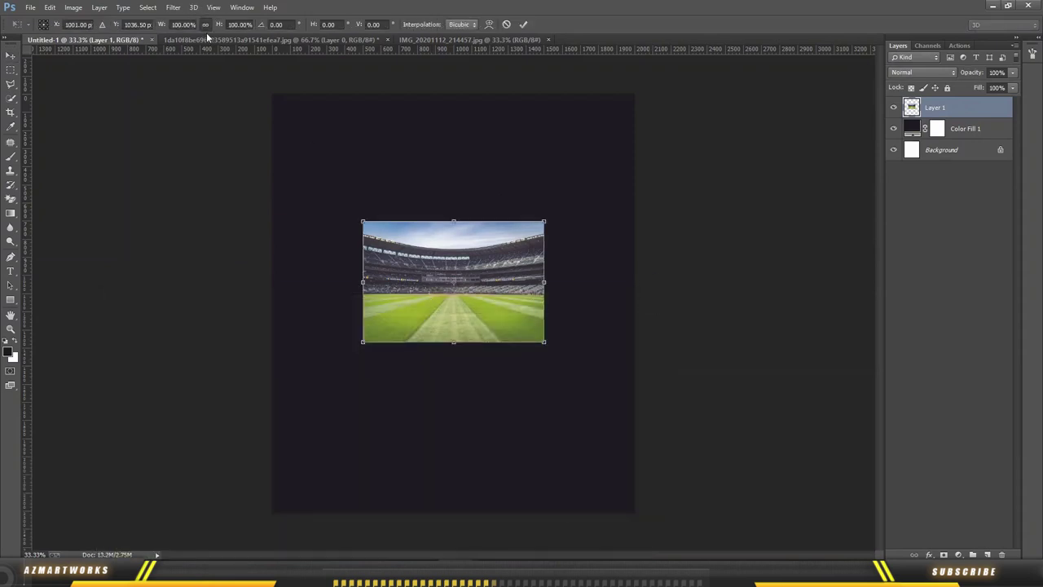
drag(160, 25, 236, 24)
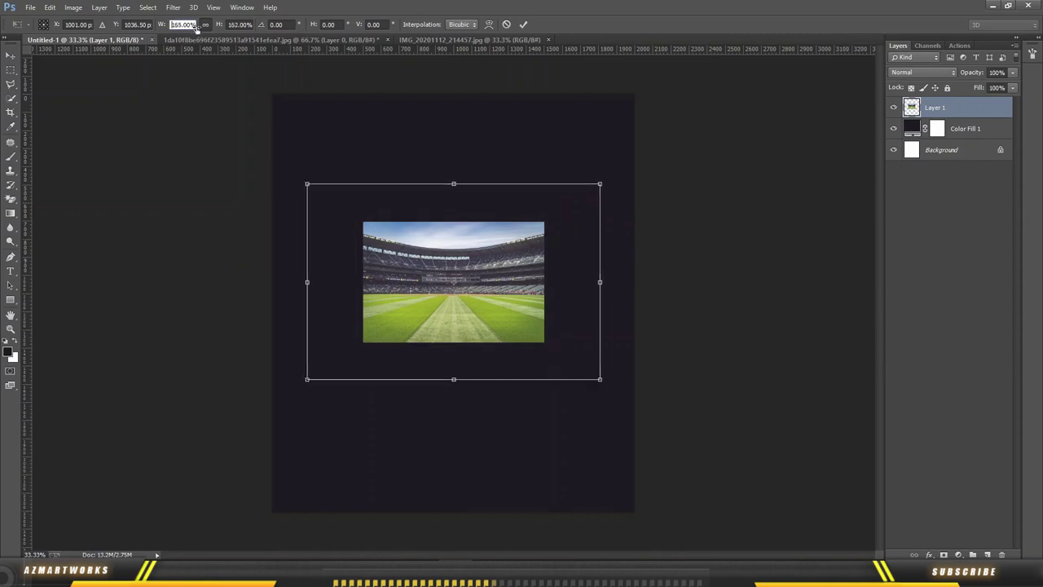
key(Return)
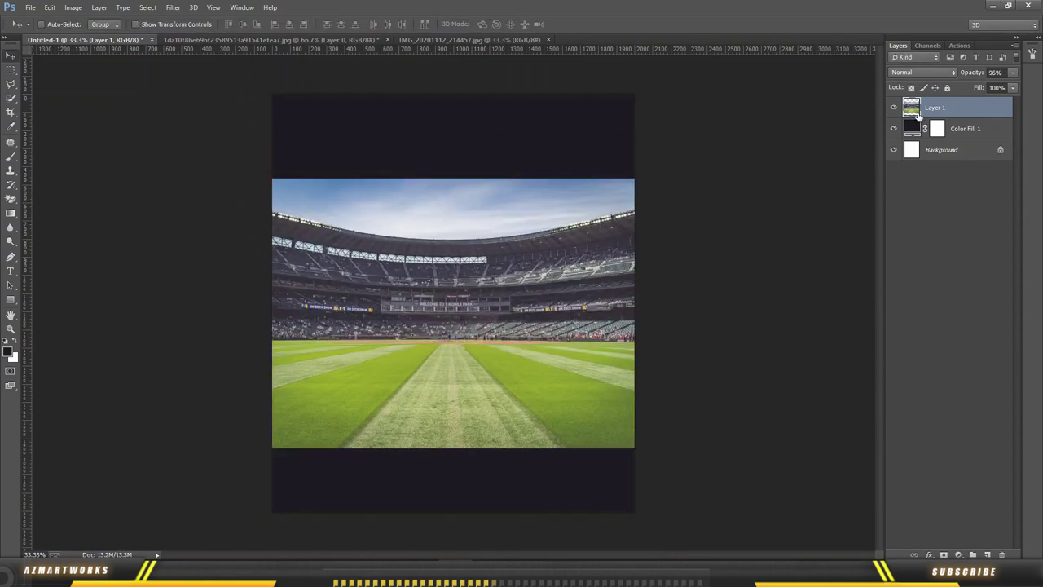
Step: Add a mask to the stadium layer and set up a 600 px soft round brush
click(945, 555)
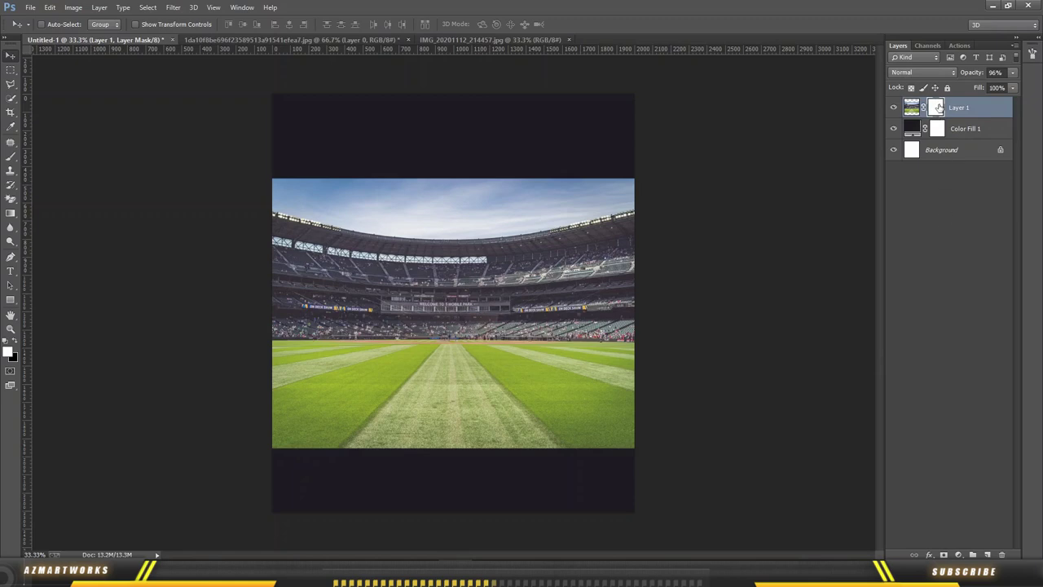
click(10, 156)
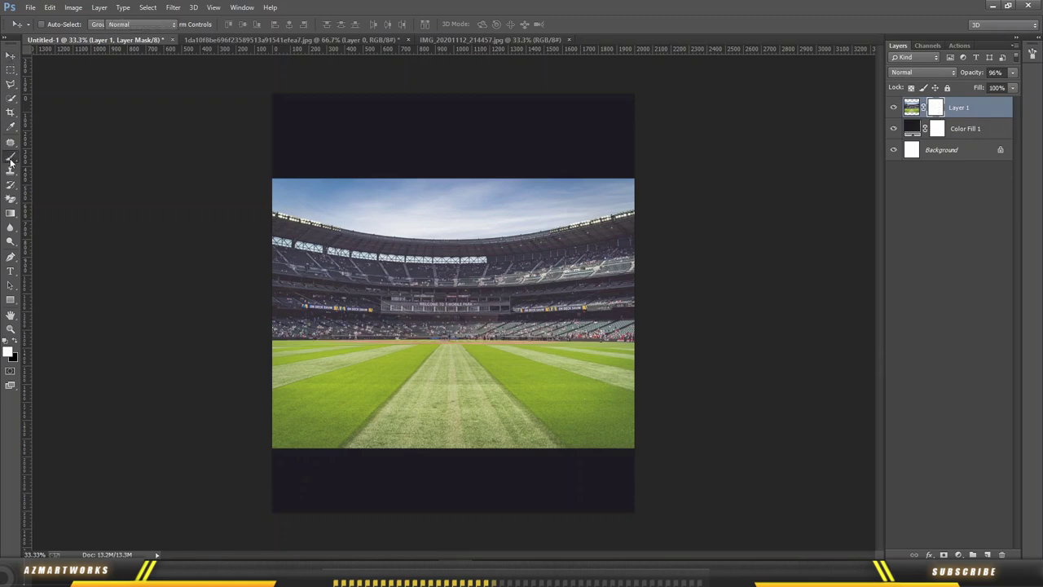
click(55, 28)
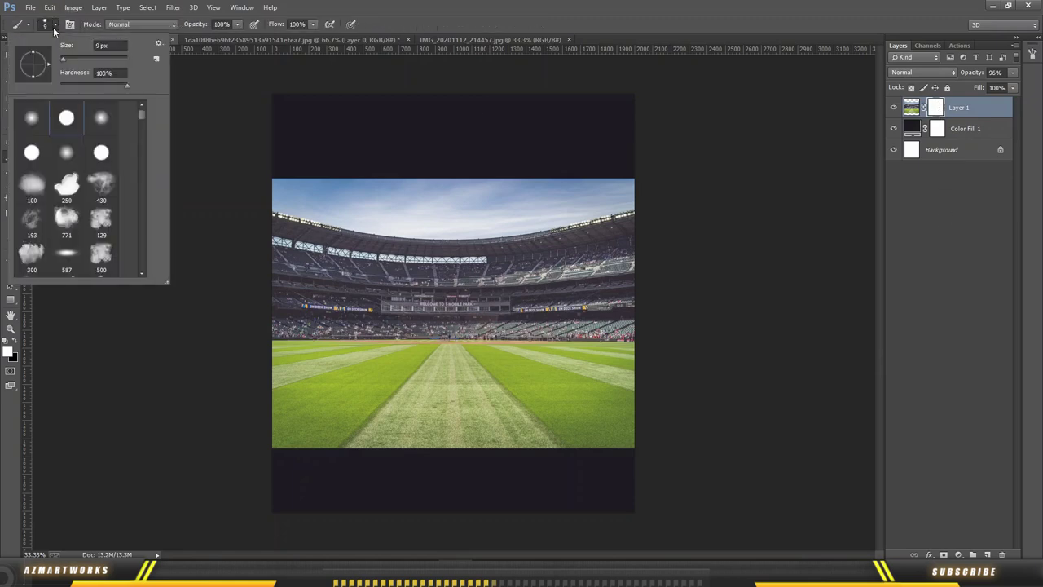
double_click(31, 117)
key(bracketright)
key(bracketright)
key(bracketright)
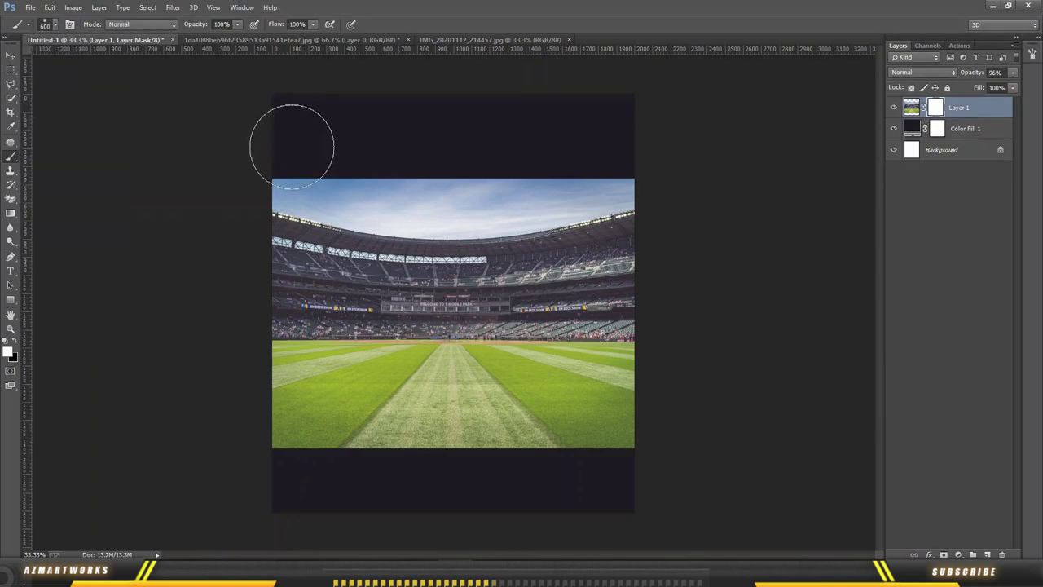
key(bracketright)
key(bracketright)
key(bracketright)
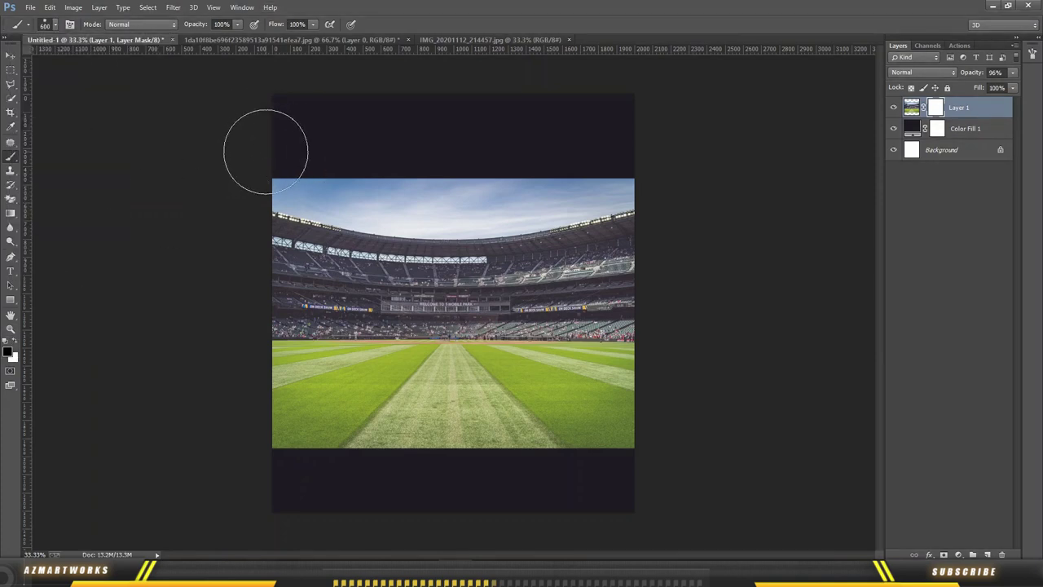
Step: Paint out the sky and lower grass on the mask, then add a Black & White adjustment
drag(263, 151, 626, 148)
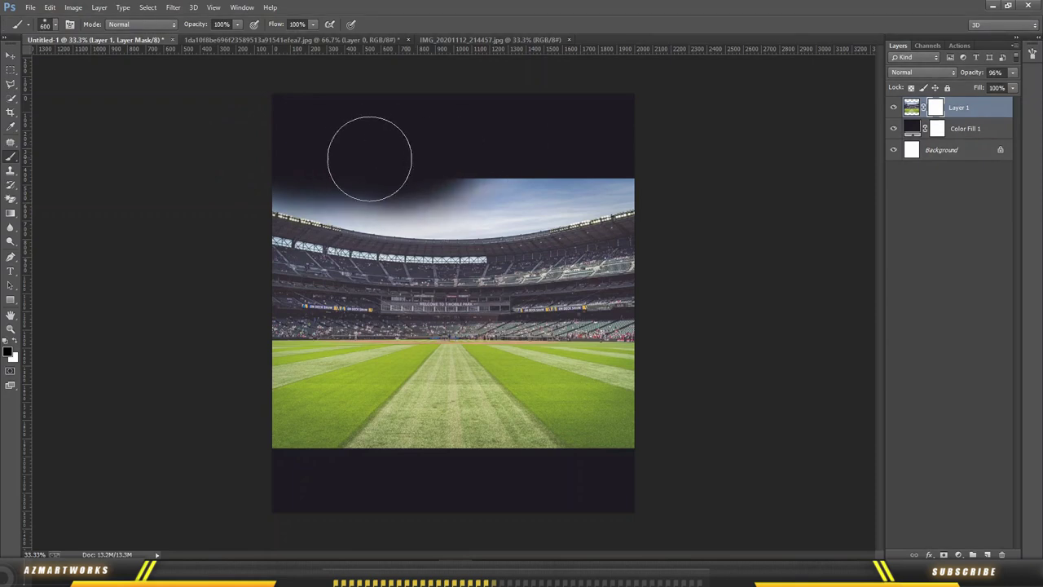
mouse_move(252, 455)
mouse_down()
mouse_move(342, 396)
mouse_move(594, 419)
mouse_move(362, 397)
mouse_move(317, 406)
mouse_up()
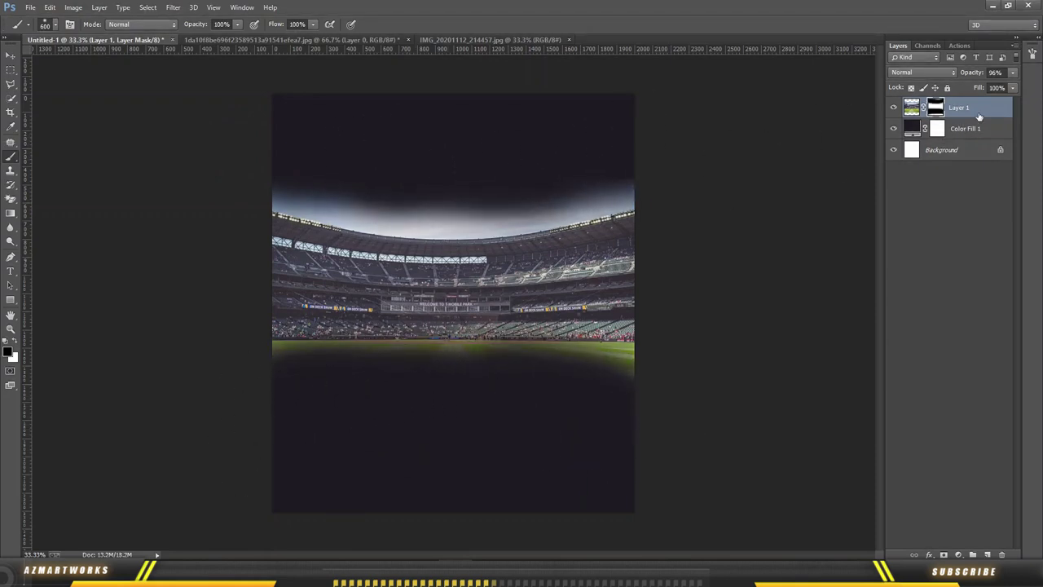
click(959, 554)
click(937, 436)
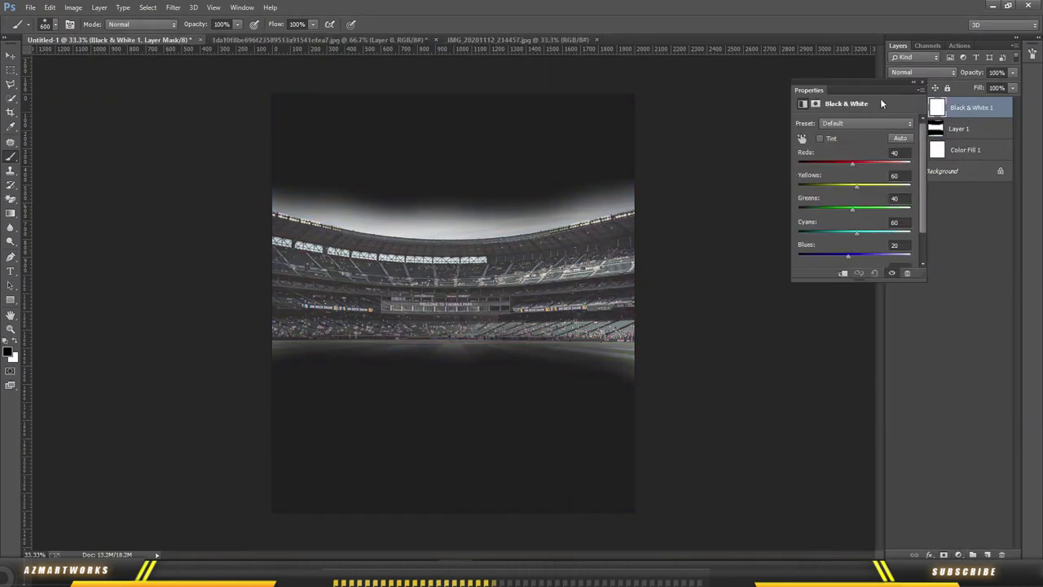
Step: Target the stadium layer's mask and darken the glow above the stadium
click(923, 83)
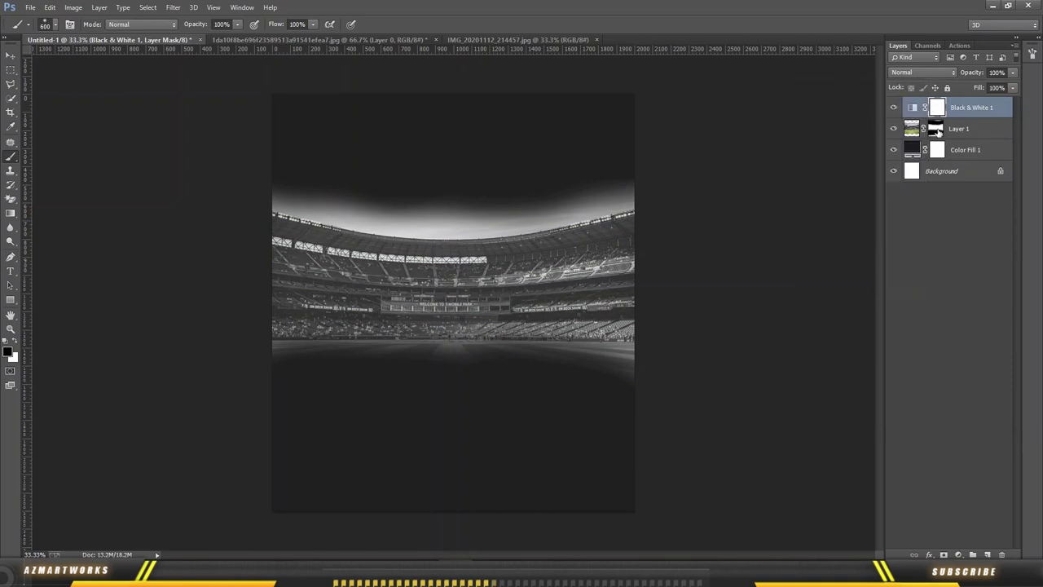
click(962, 131)
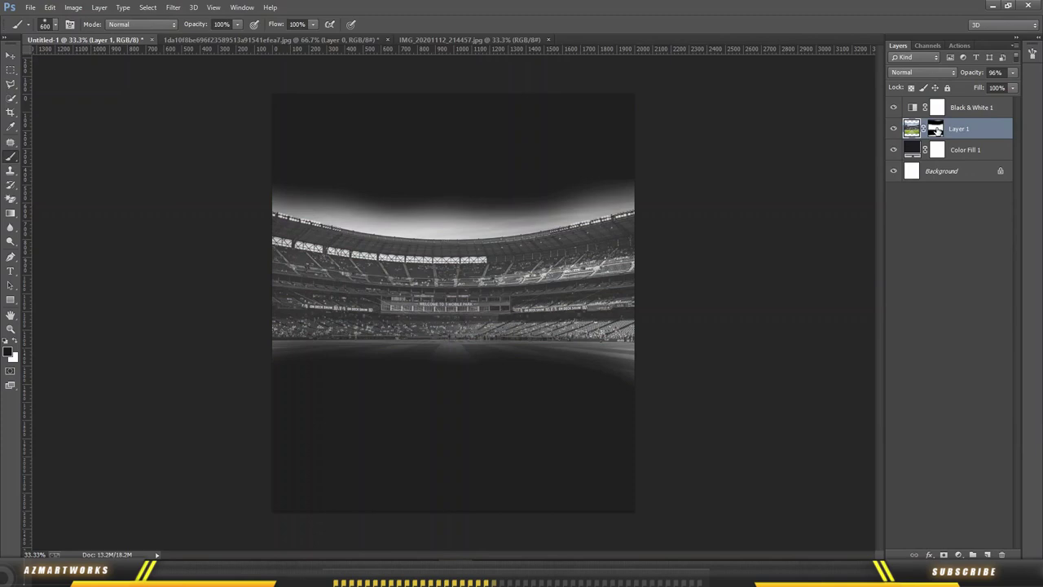
click(936, 130)
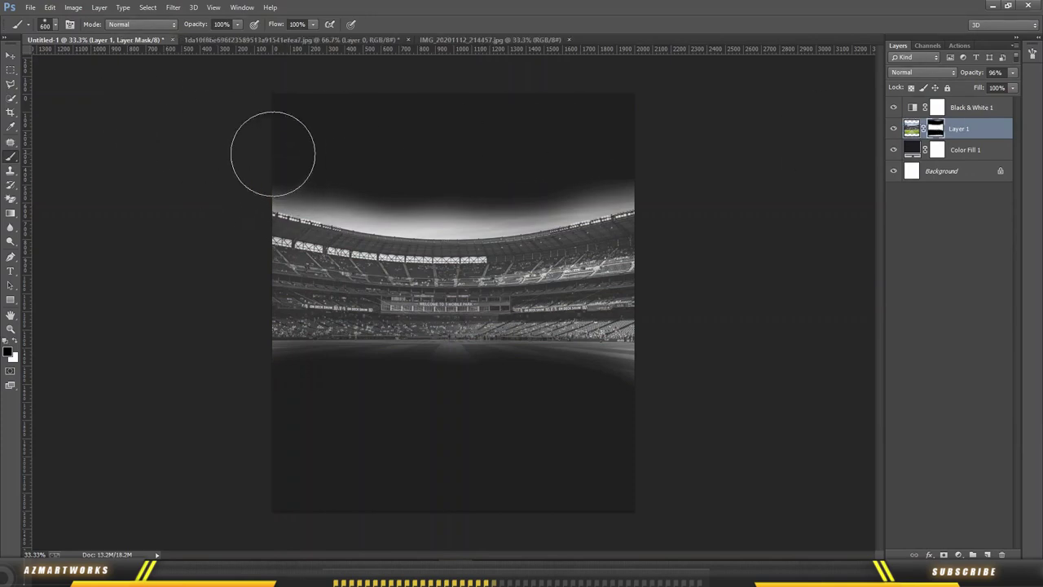
drag(269, 149, 503, 177)
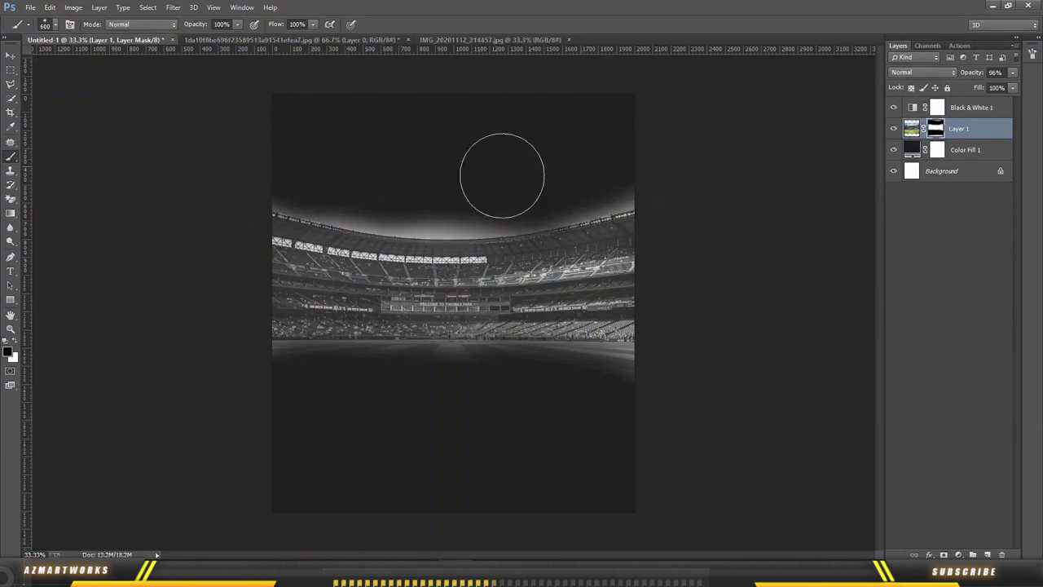
key(bracketright)
key(bracketright)
key(bracketright)
key(shift+2)
key(shift+5)
Step: Darken the stadium's right side, upper centre and left edge at 25–49% flow
drag(669, 226, 637, 336)
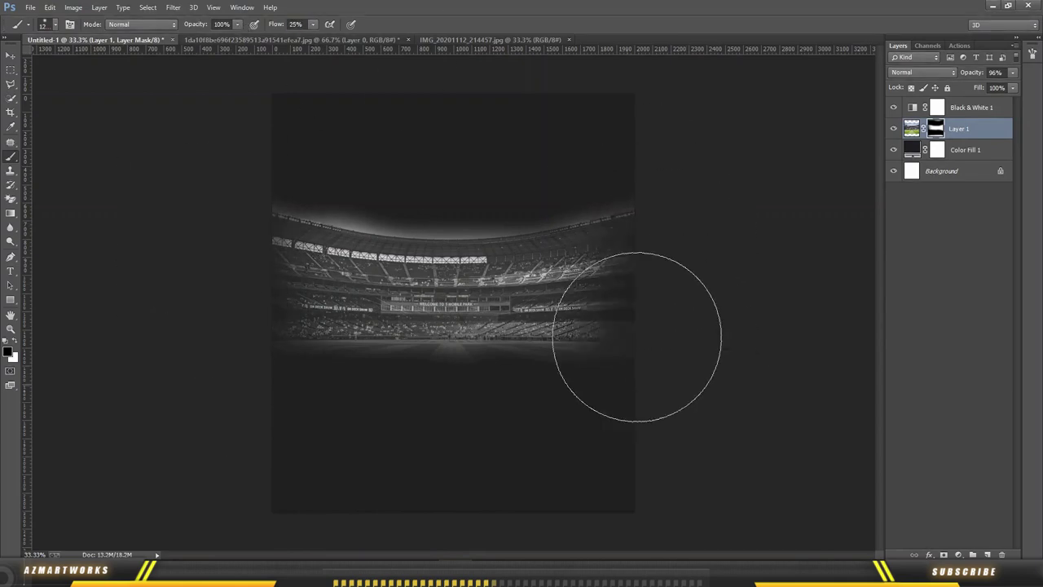
key(bracketleft)
key(bracketleft)
key(bracketleft)
drag(320, 205, 476, 206)
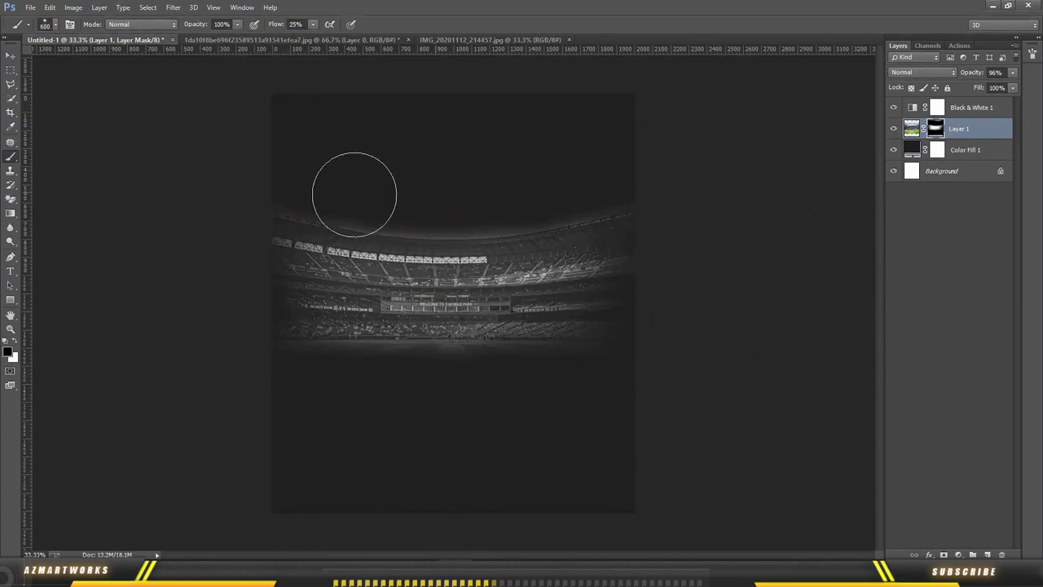
key(shift+4)
key(shift+9)
drag(256, 239, 279, 326)
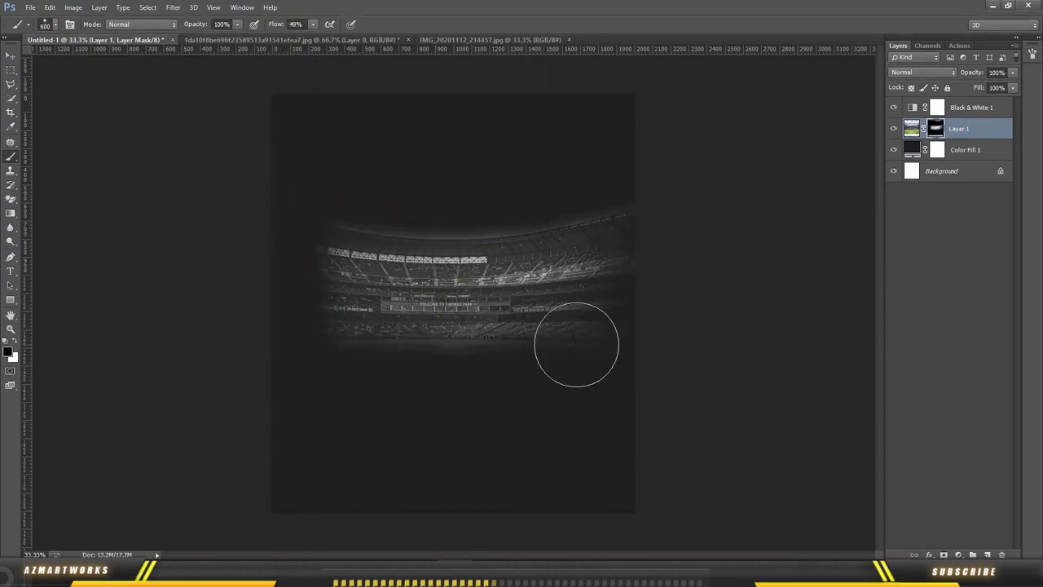
Step: Darken the right side and lower stands with a 900 px brush, then target the Black & White mask
key(bracketright)
key(bracketright)
key(bracketright)
drag(666, 235, 657, 273)
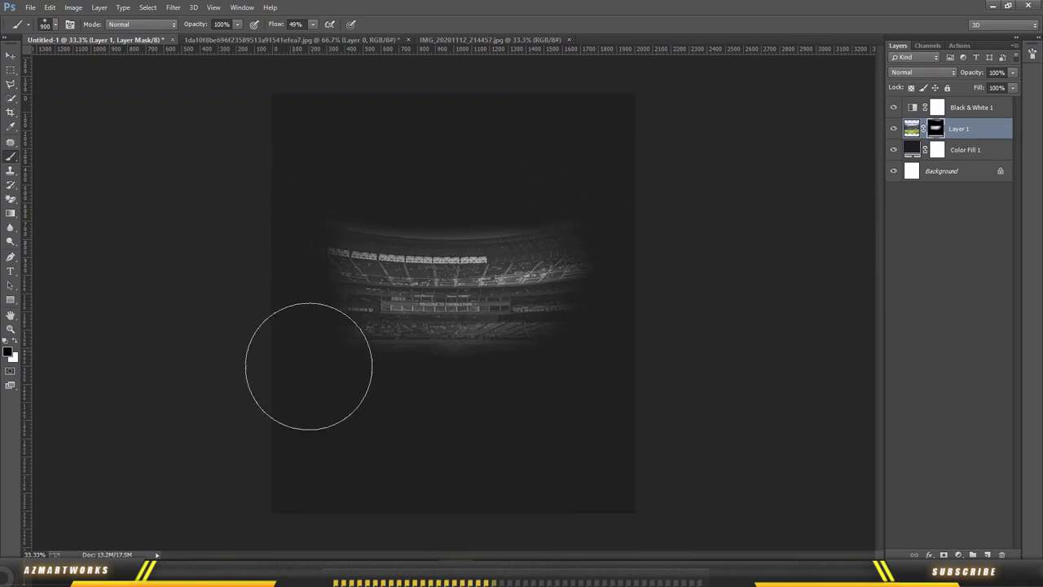
drag(309, 366, 417, 415)
key(bracketleft)
key(bracketleft)
key(bracketleft)
key(shift+3)
key(shift+6)
click(935, 108)
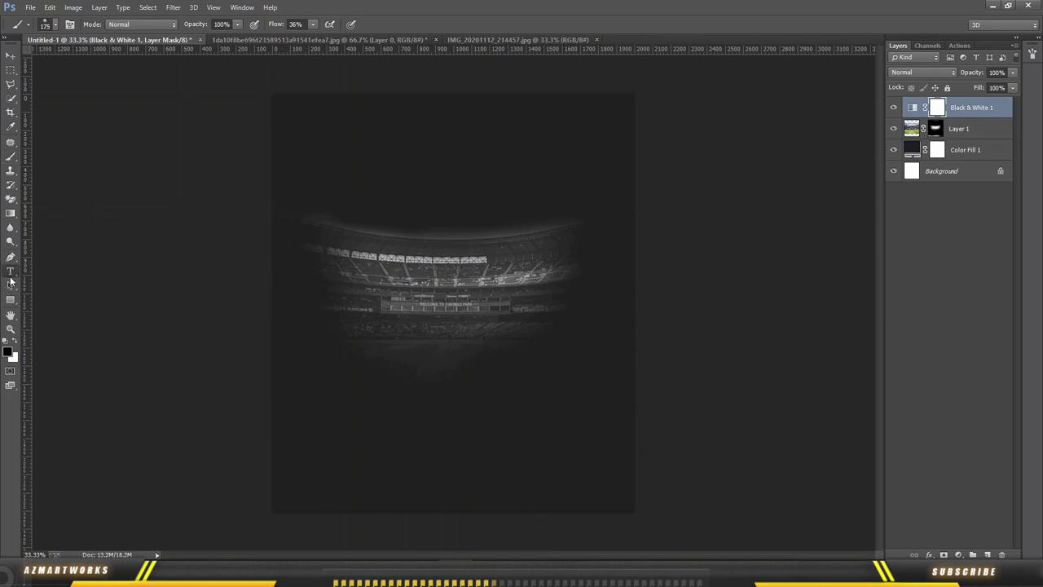
Step: Add the '18' title text above the stadium and colour it pure white
click(11, 272)
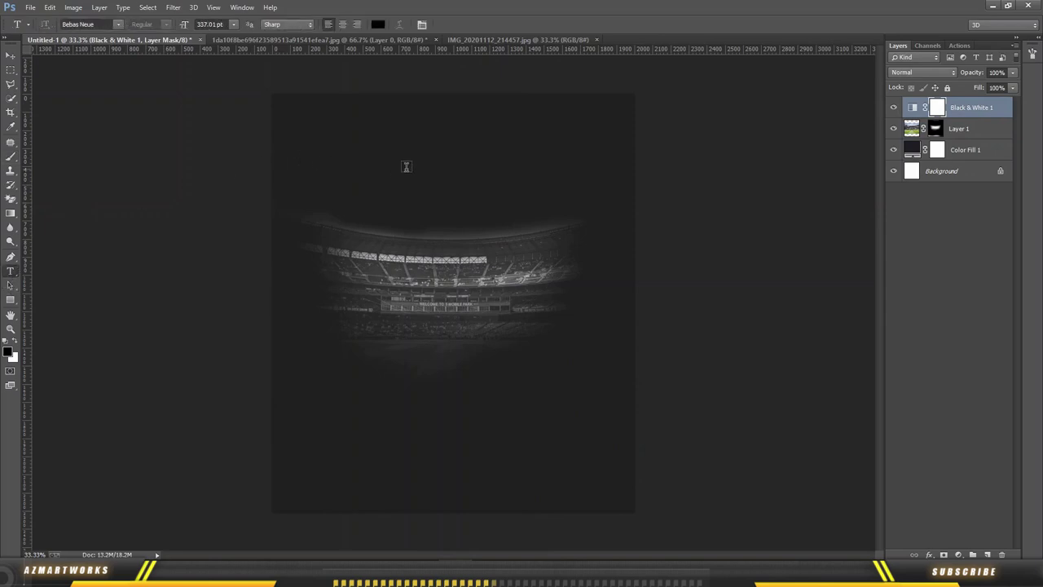
click(399, 168)
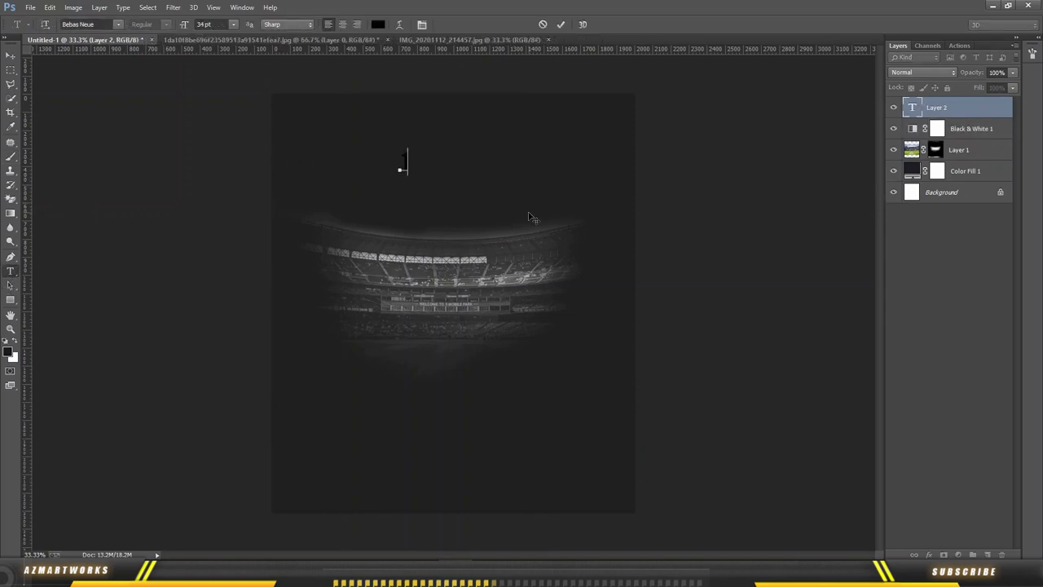
text(18)
click(561, 25)
click(378, 24)
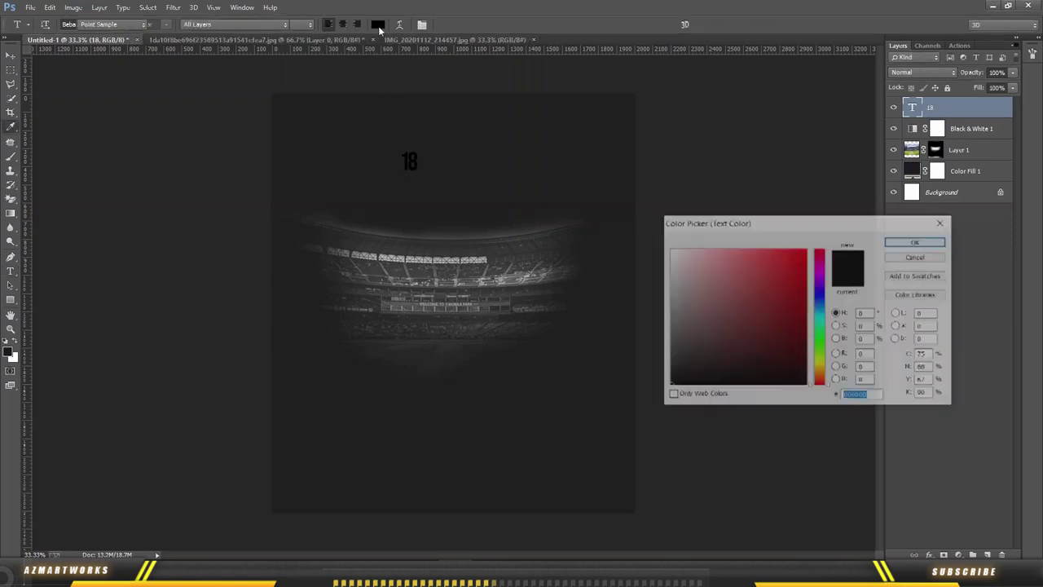
drag(693, 277, 645, 235)
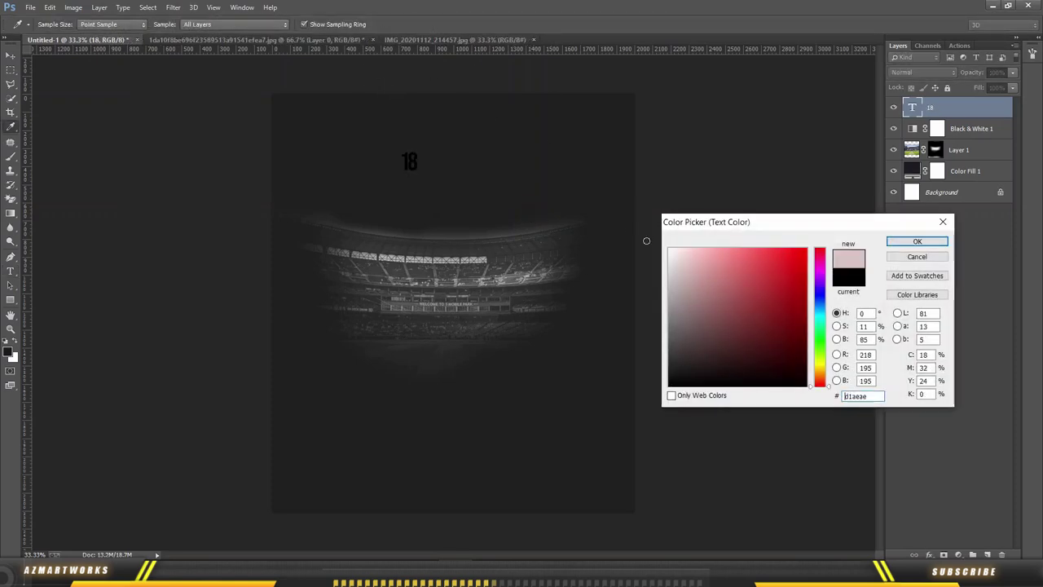
click(913, 242)
Step: Enlarge the 18 beyond 122 pt, move it onto the stadium, and bring in the sky photo
click(203, 24)
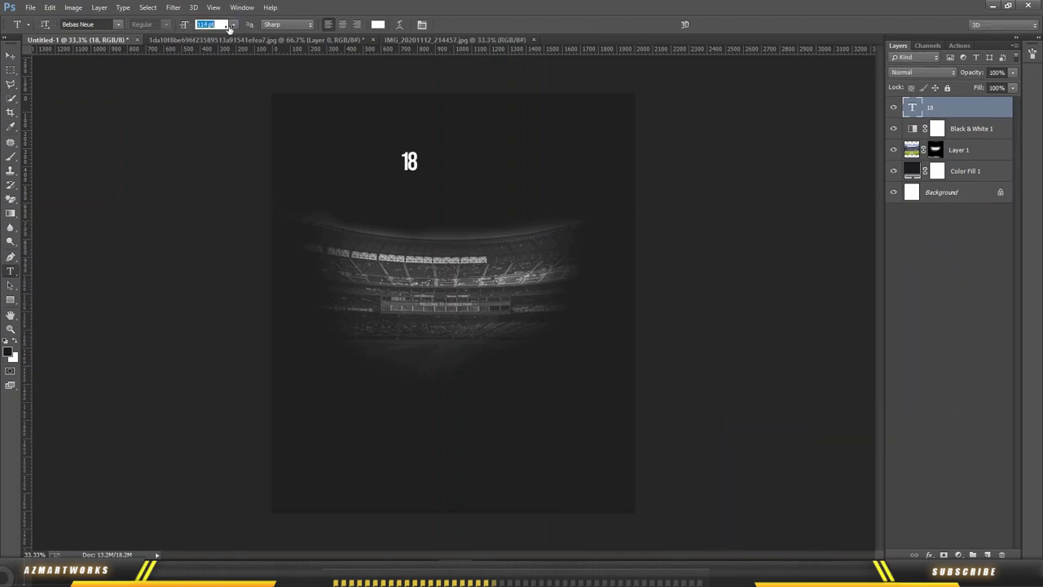
text(122)
key(Return)
click(200, 26)
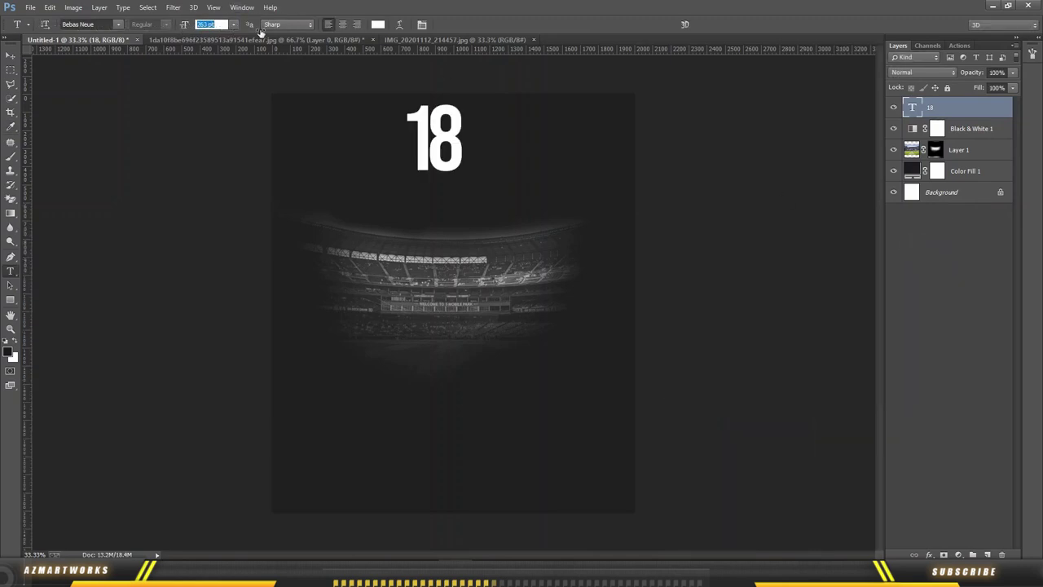
key(shift+Up)
key(shift+Up)
key(Return)
key(v)
drag(505, 138, 432, 285)
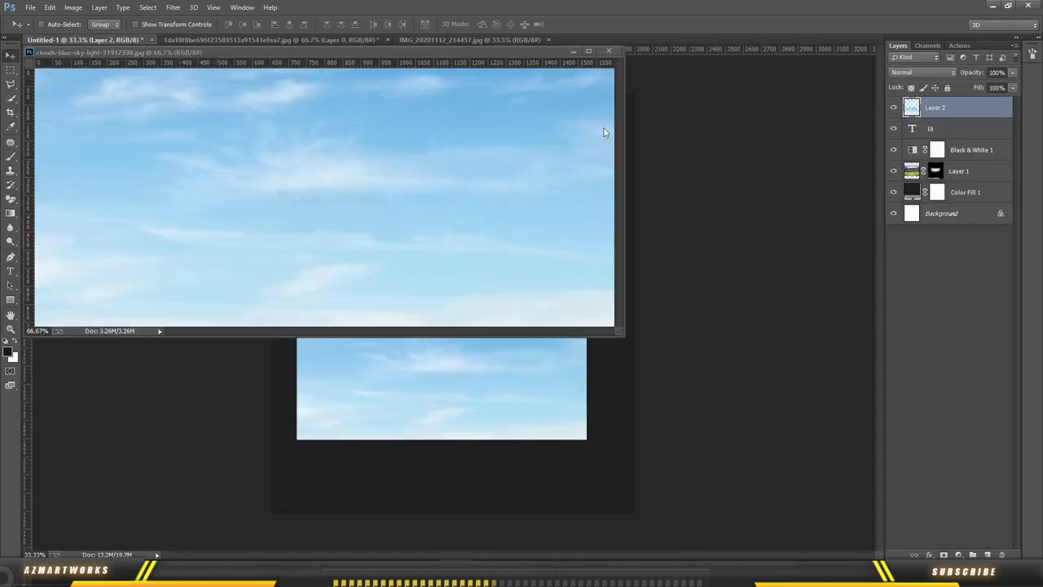
mouse_move(478, 187)
mouse_down()
mouse_move(496, 342)
mouse_move(495, 196)
mouse_up()
Step: Clip the sky photo into the 18, enlarge it to about 129%, and add a layer mask
key(ctrl+t)
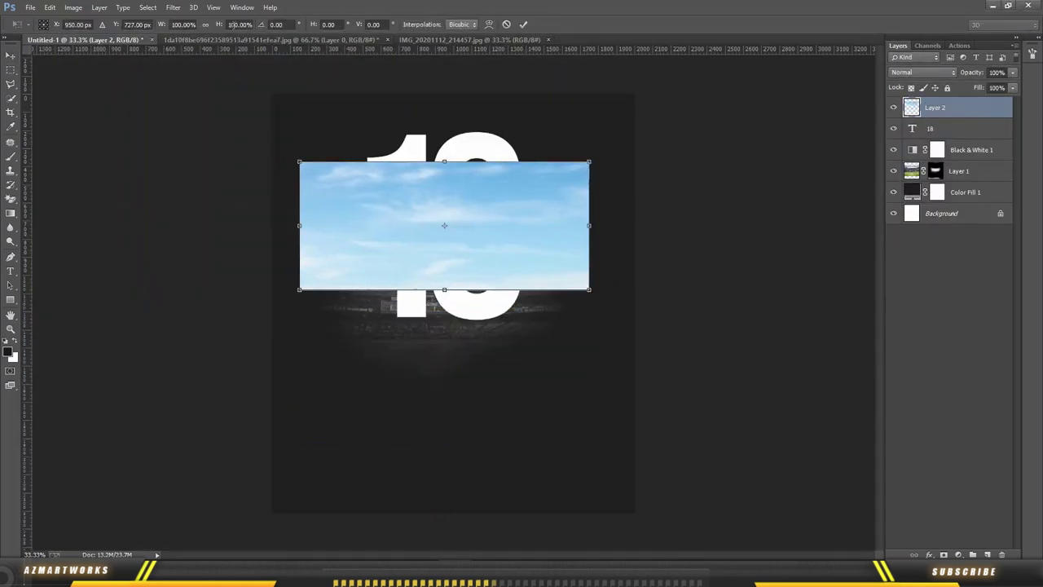
drag(159, 25, 196, 24)
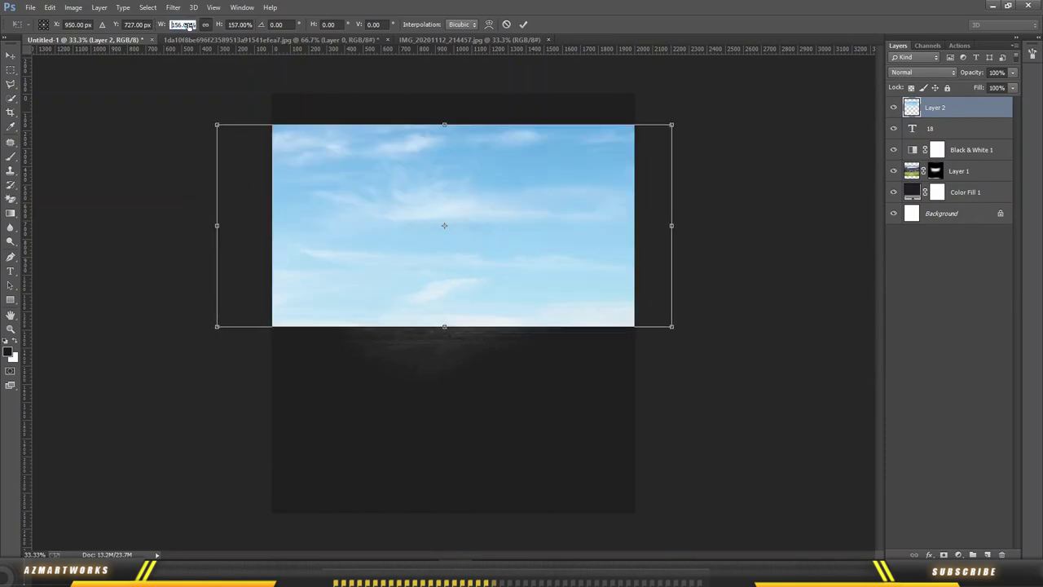
click(523, 24)
right_click(955, 115)
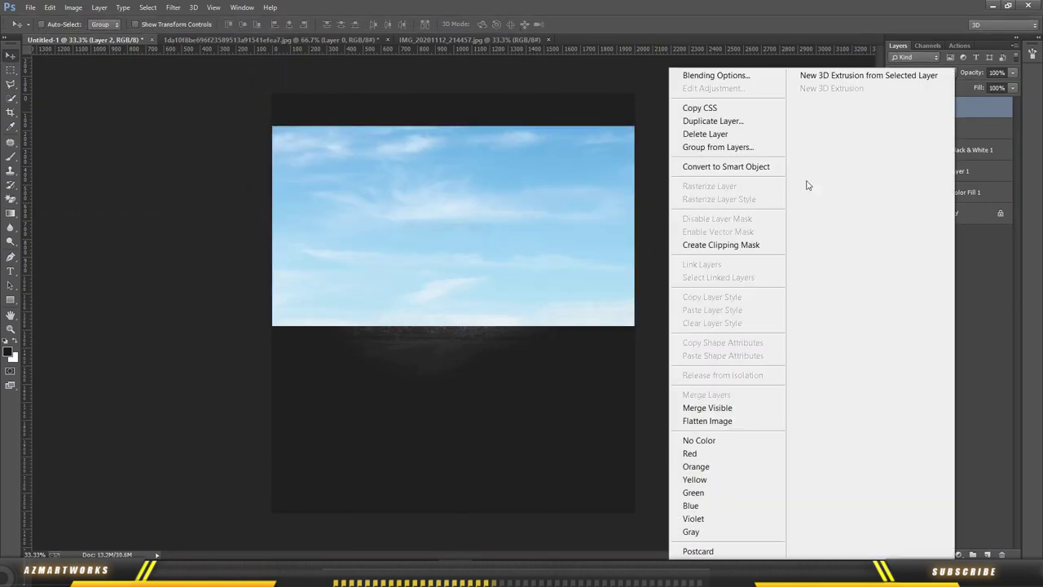
click(766, 242)
drag(546, 222, 542, 216)
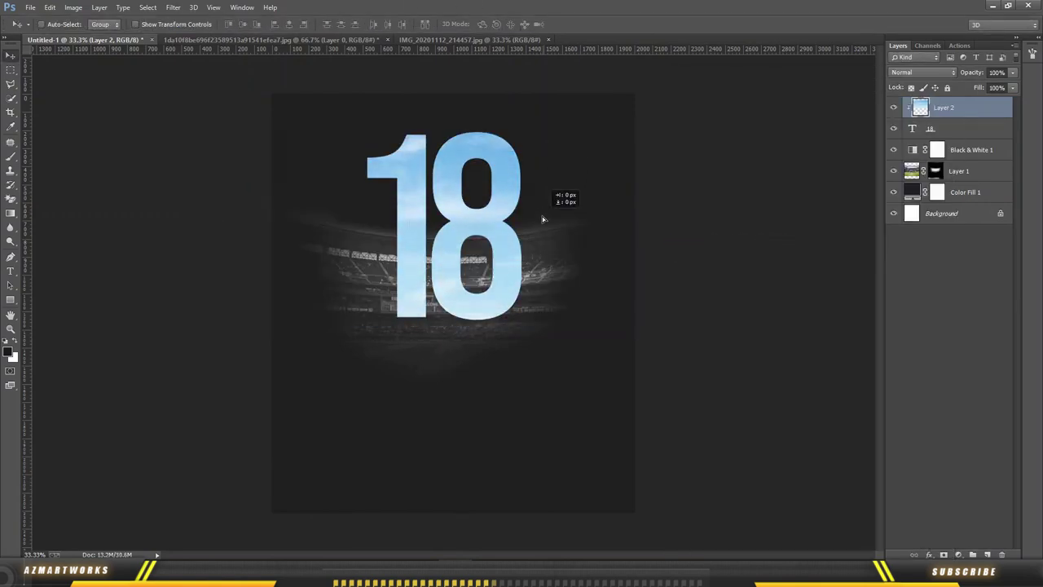
key(ctrl+t)
drag(160, 24, 196, 25)
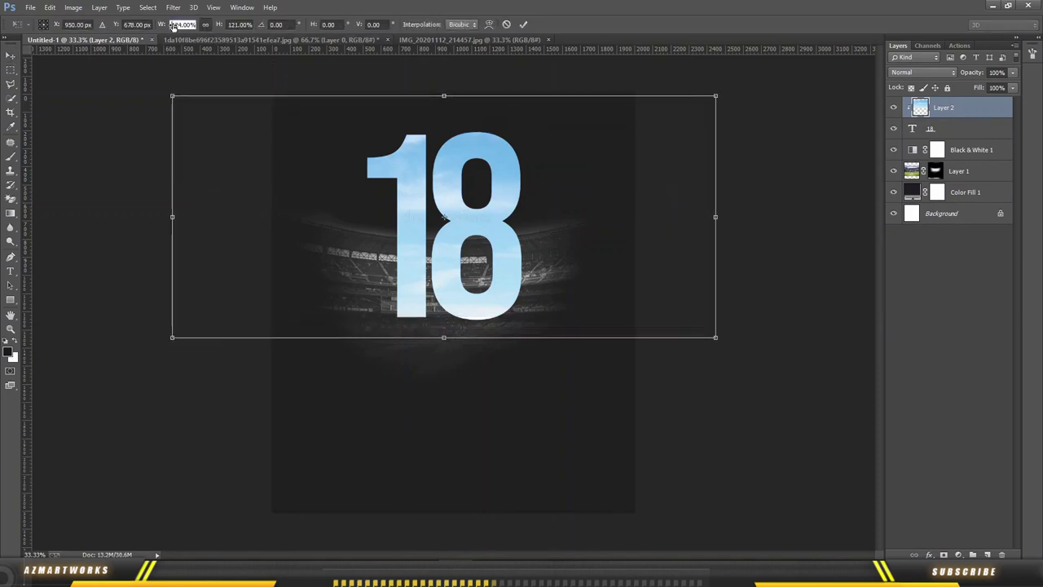
click(524, 24)
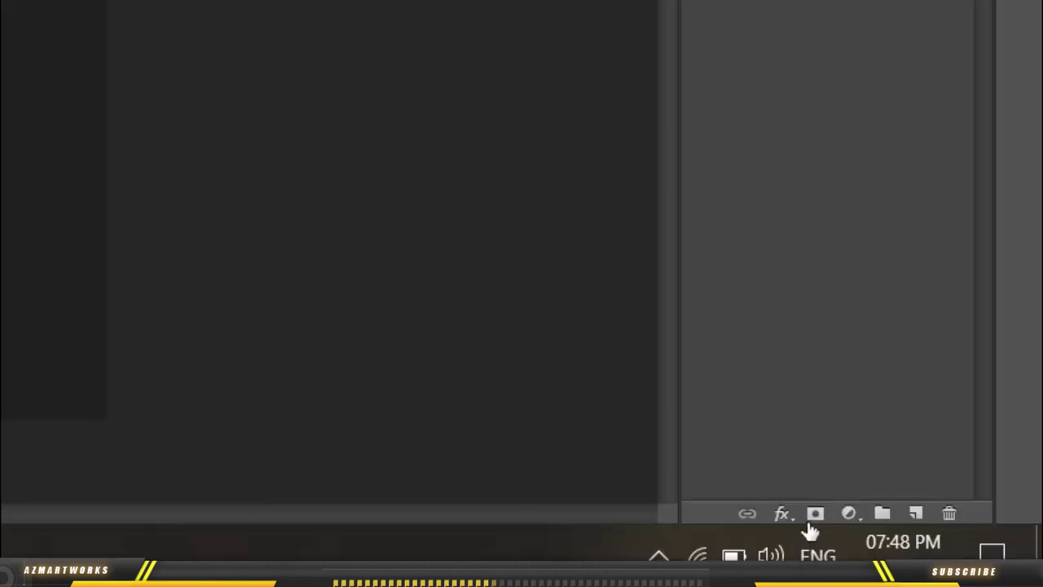
click(944, 554)
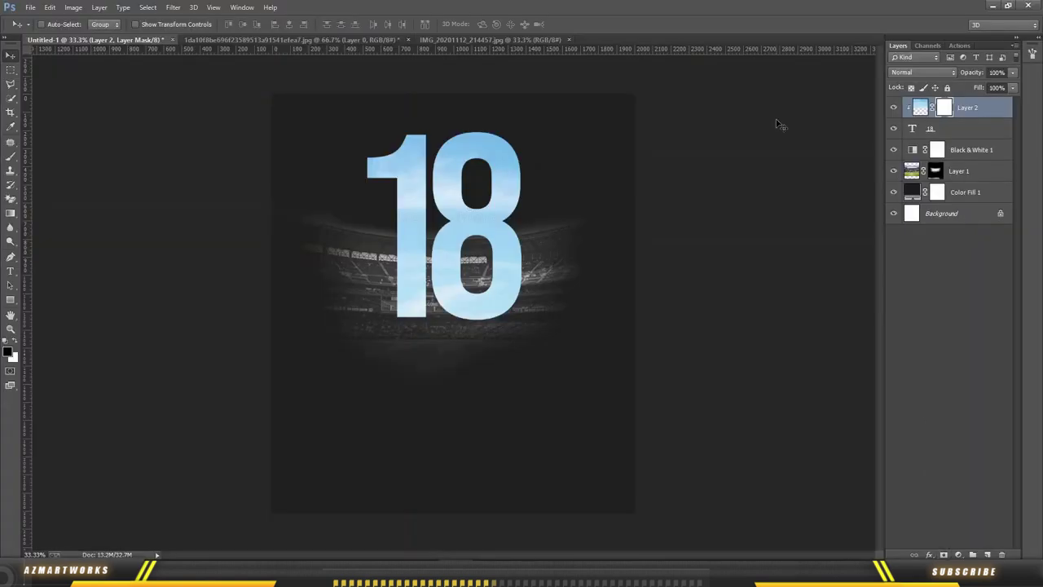
Step: Paint the sky out of the lower 18 with a ~200 px brush on the sky layer's mask
click(10, 168)
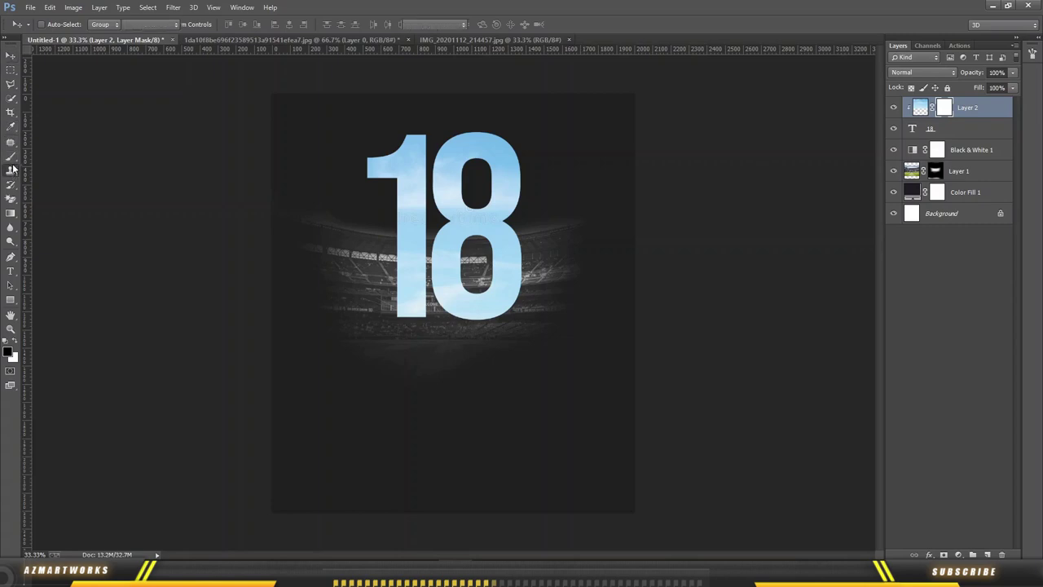
click(10, 160)
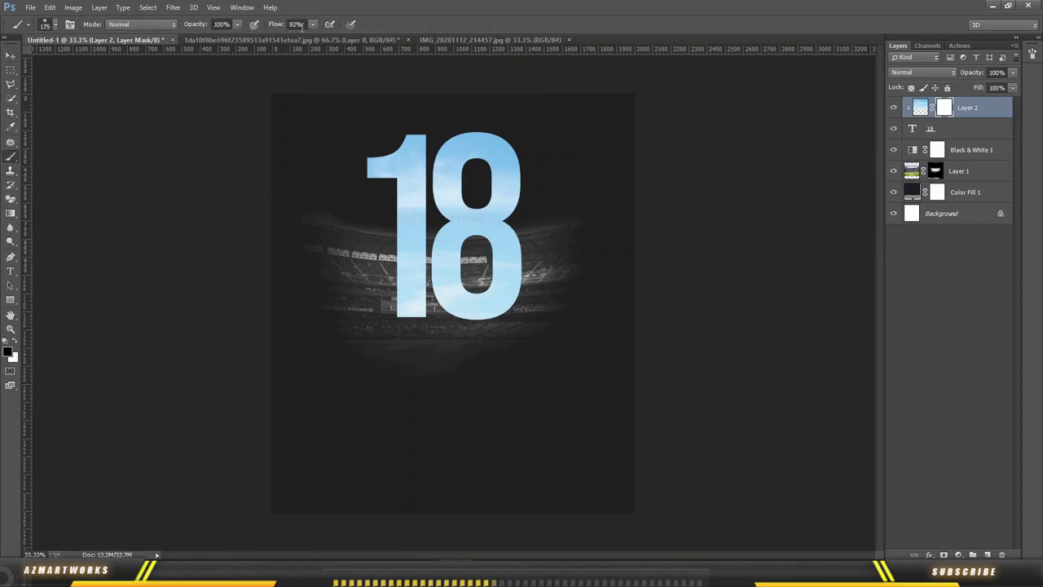
key(bracketright)
key(bracketright)
key(bracketright)
key(bracketright)
key(bracketright)
key(bracketright)
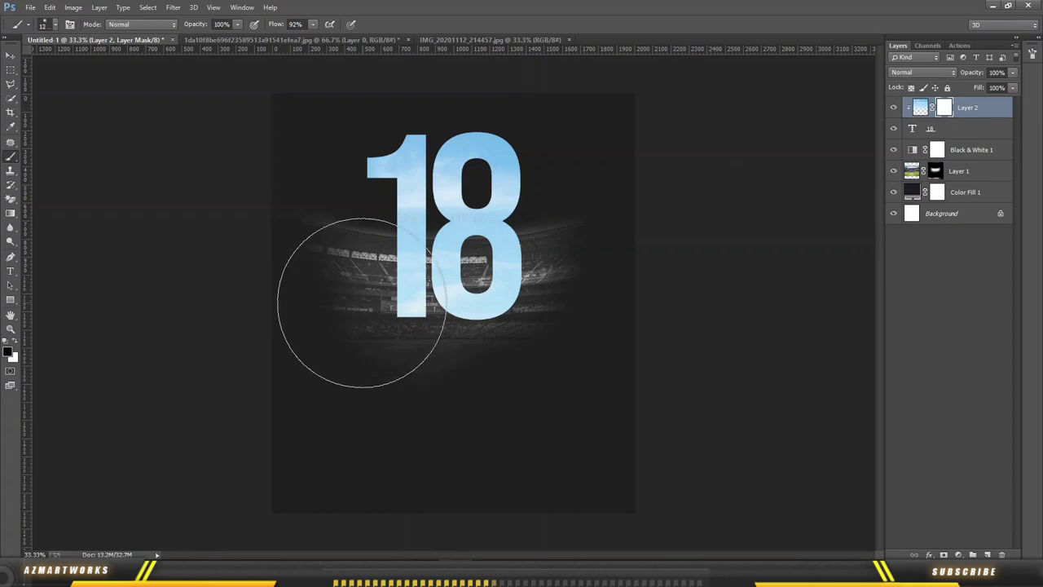
mouse_move(425, 349)
mouse_down()
mouse_move(447, 372)
mouse_move(508, 318)
mouse_move(507, 342)
mouse_up()
key(v)
click(949, 132)
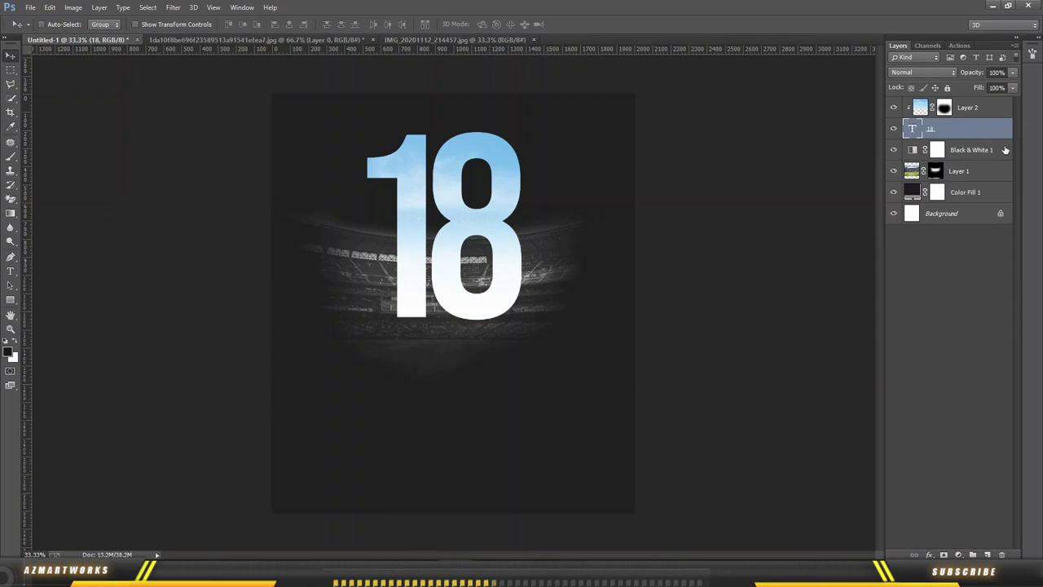
click(1007, 150)
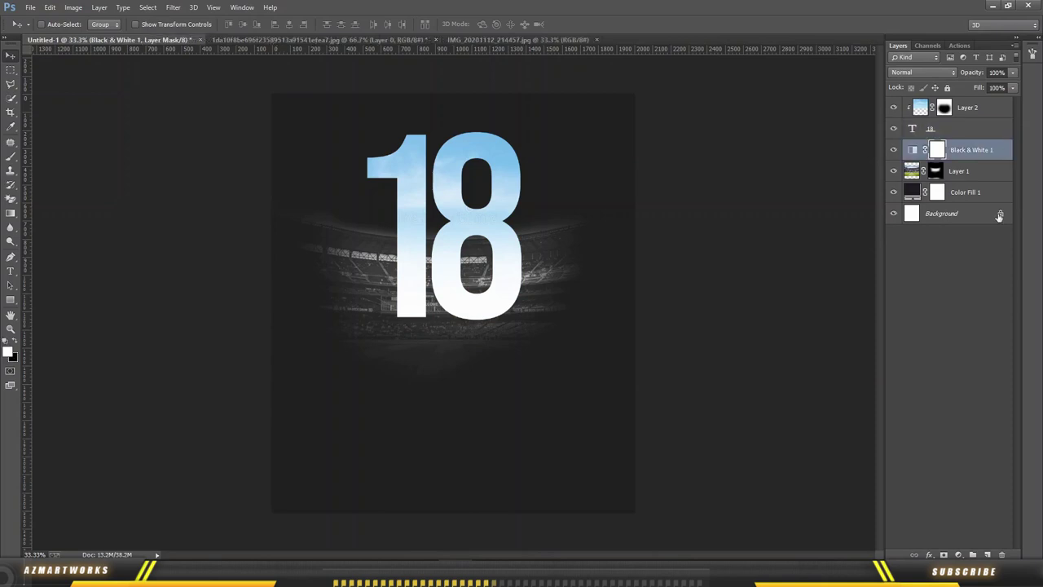
Step: On a new layer, paint a soft white glow with a soft round brush at 100% flow
click(989, 555)
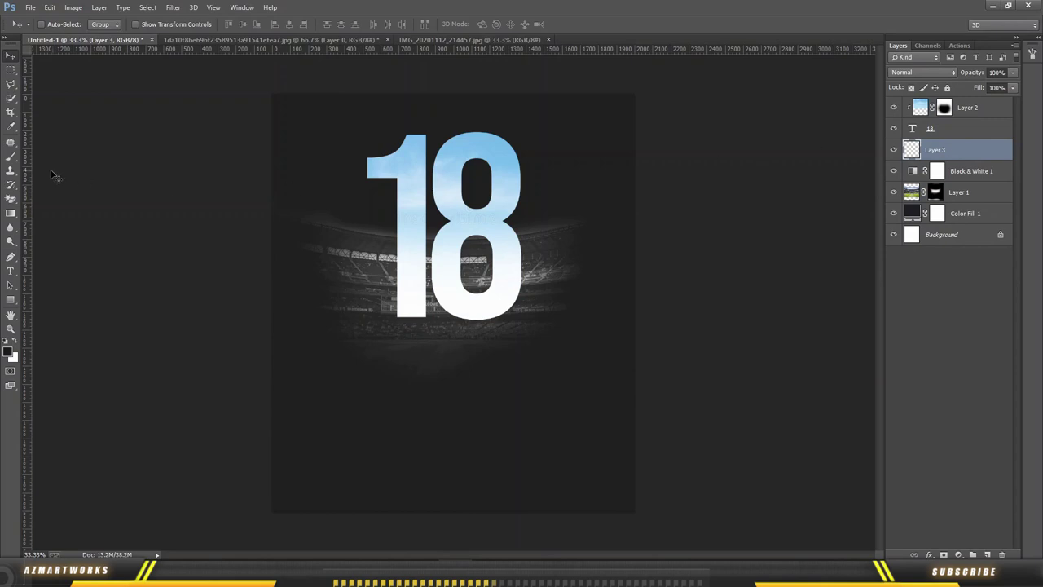
click(9, 155)
click(55, 25)
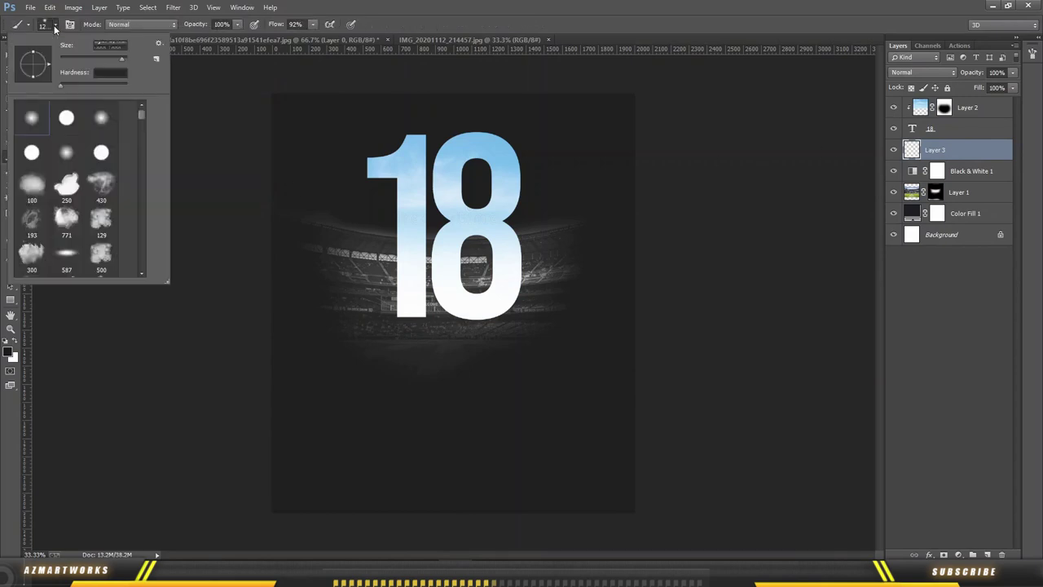
double_click(37, 98)
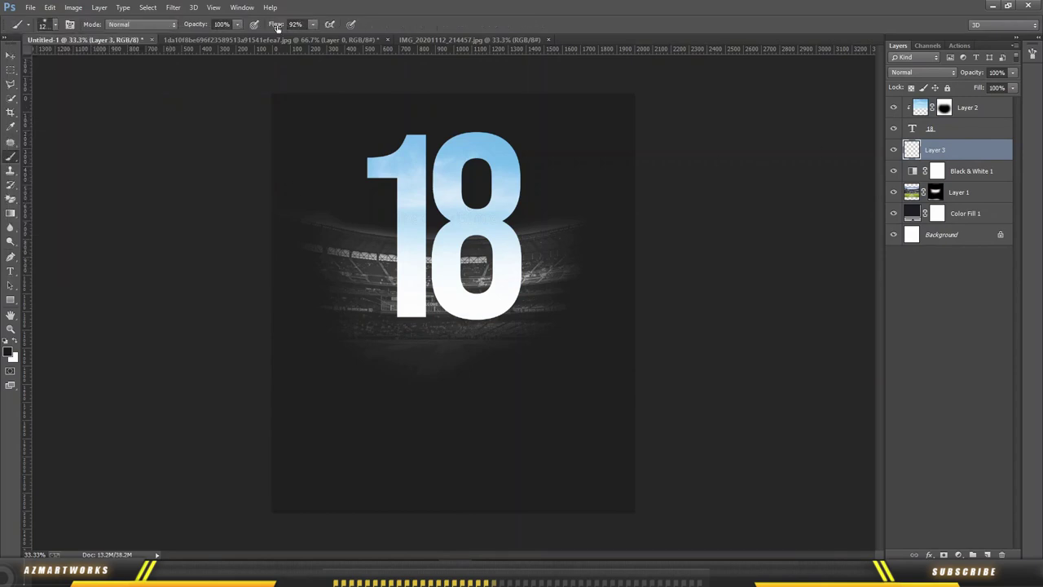
drag(276, 27, 295, 27)
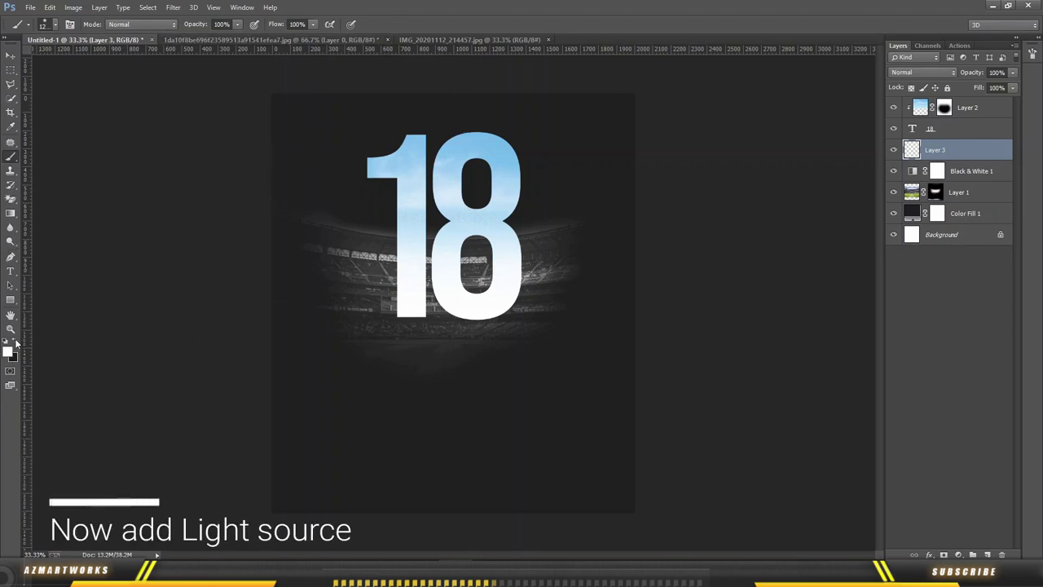
click(449, 289)
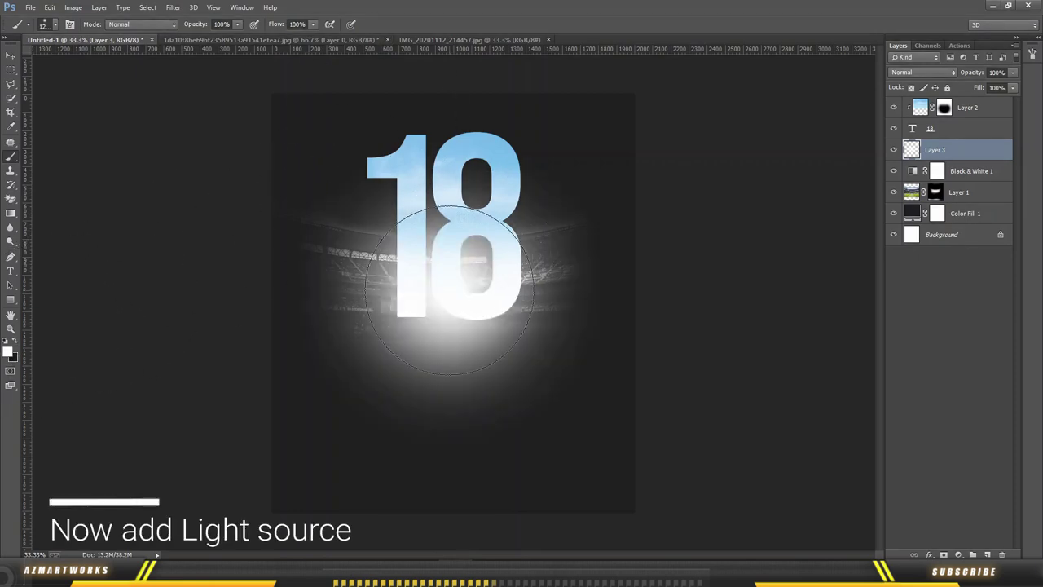
click(449, 288)
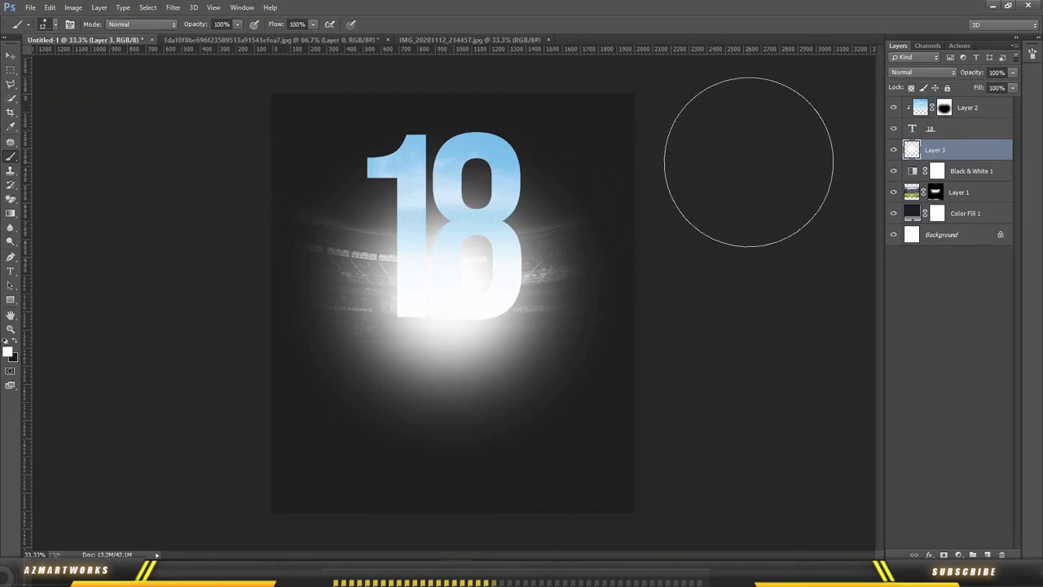
Step: Squash the glow into a thin strip at the base of the 18 and stack it topmost
key(ctrl+t)
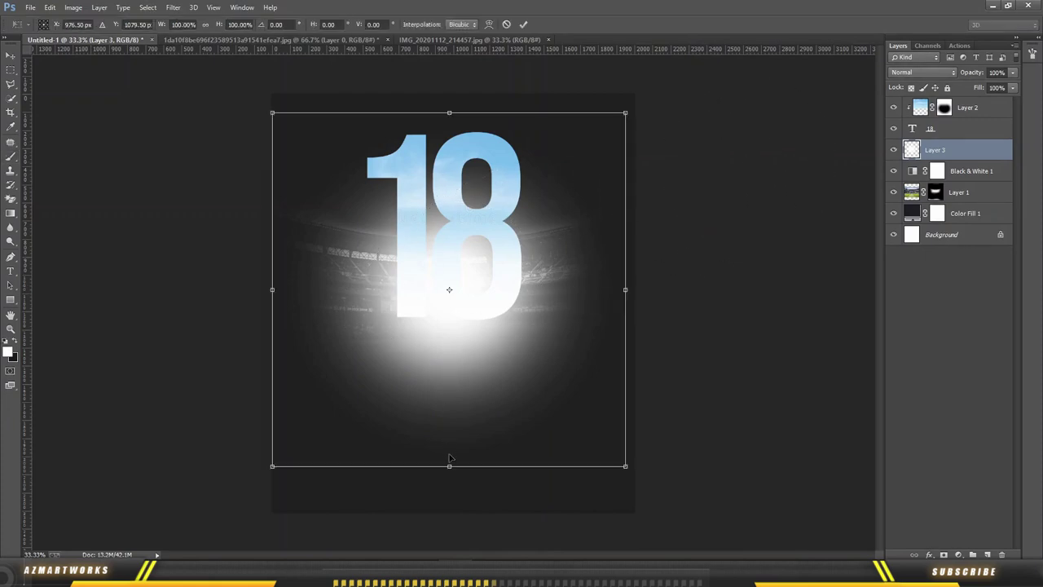
drag(451, 468, 451, 133)
key(Return)
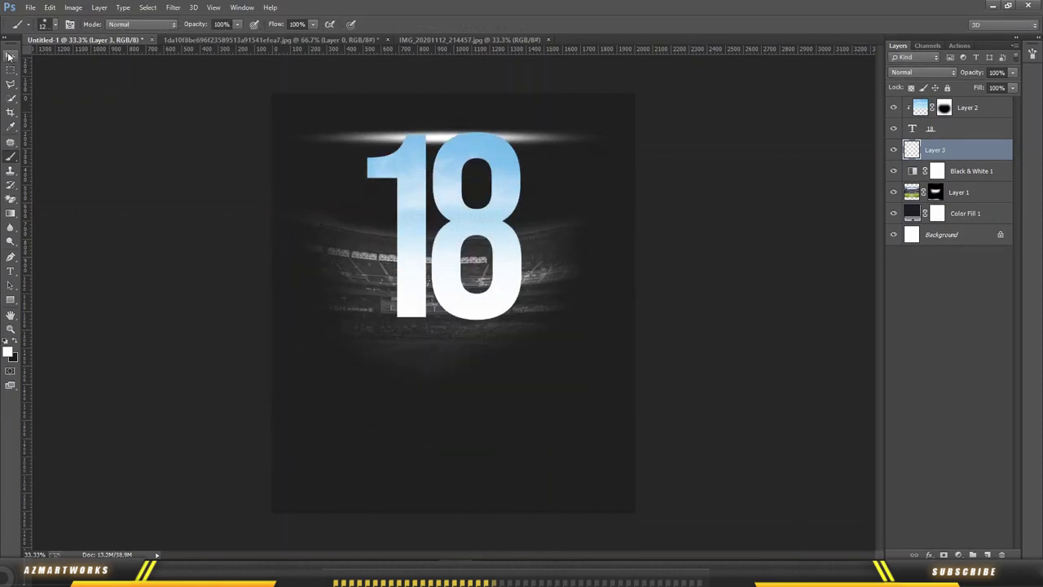
key(v)
drag(515, 155, 526, 348)
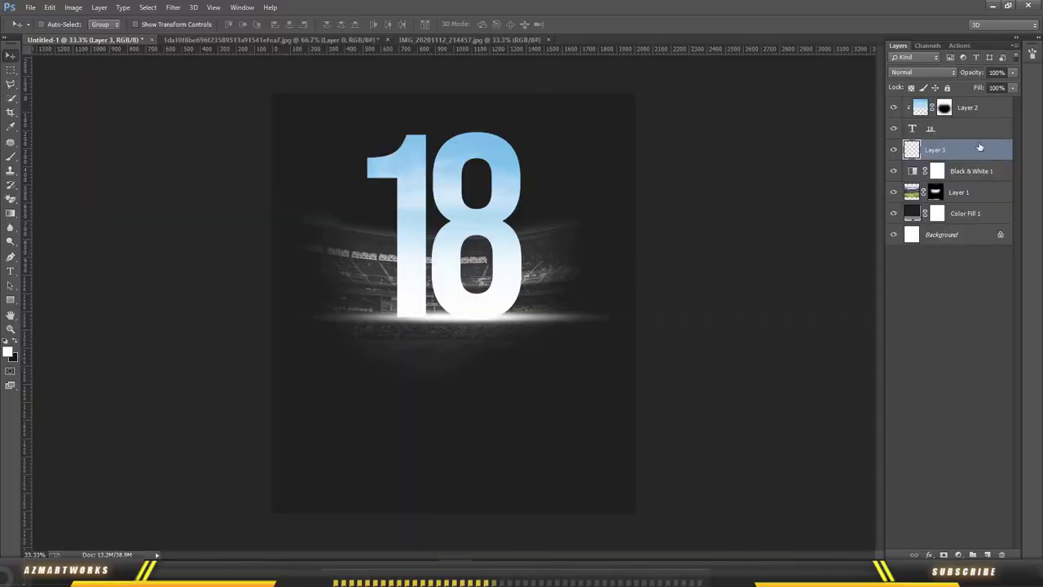
drag(982, 150, 978, 104)
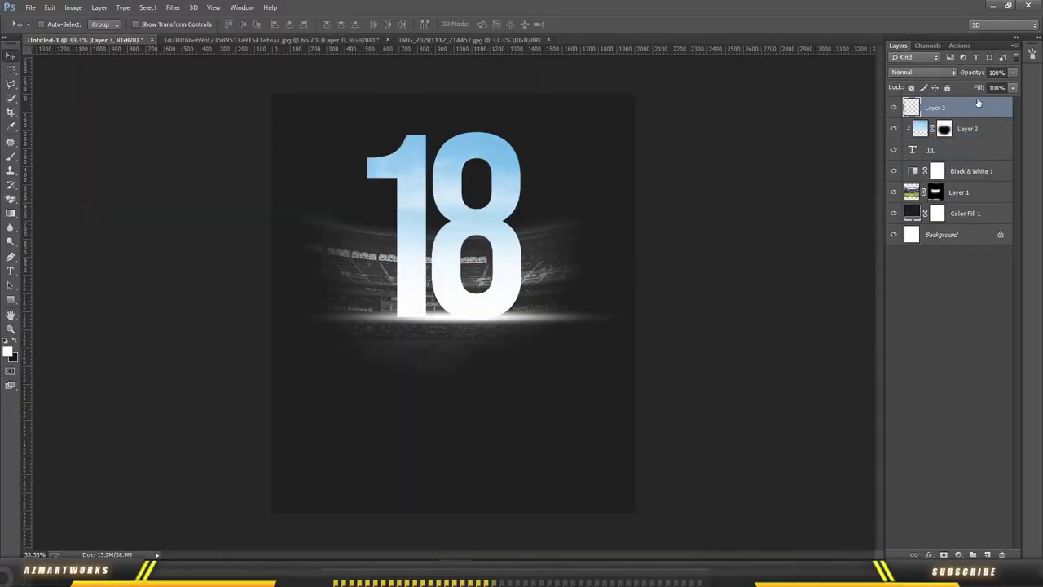
Step: Darken the lower stadium stands under the light streak on Layer 1's mask at 44% flow
scroll(459, 319, up, 1)
scroll(366, 375, up, 1)
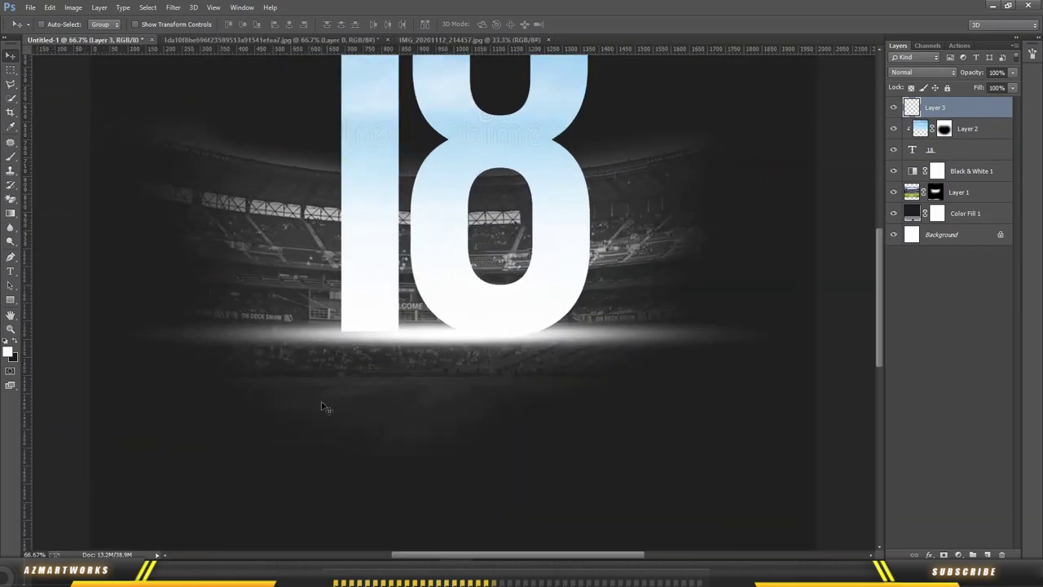
click(935, 193)
click(11, 157)
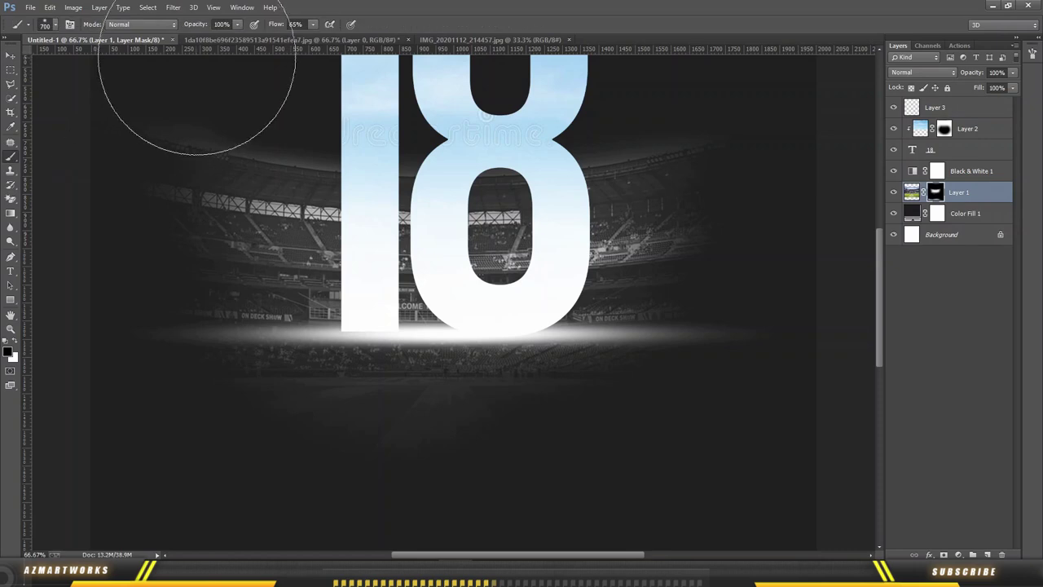
drag(278, 26, 266, 27)
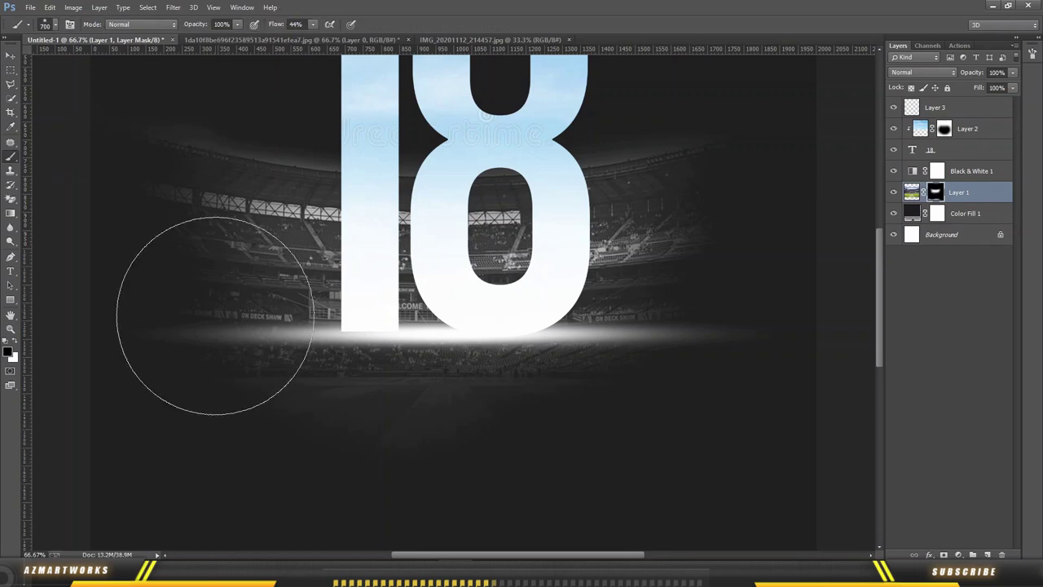
drag(438, 454, 540, 448)
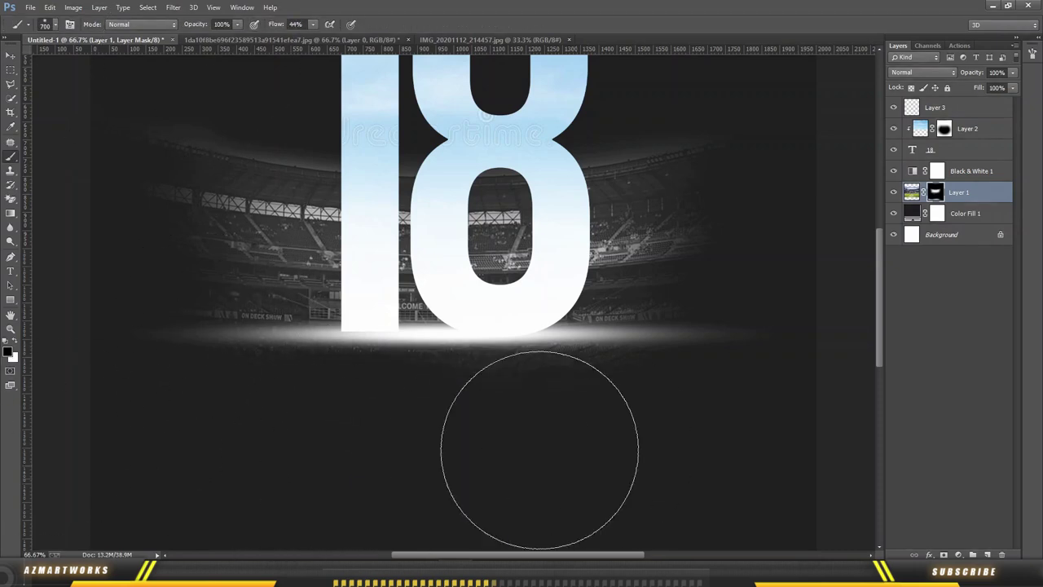
key(ctrl+minus)
key(ctrl+minus)
key(ctrl+minus)
key(v)
click(971, 114)
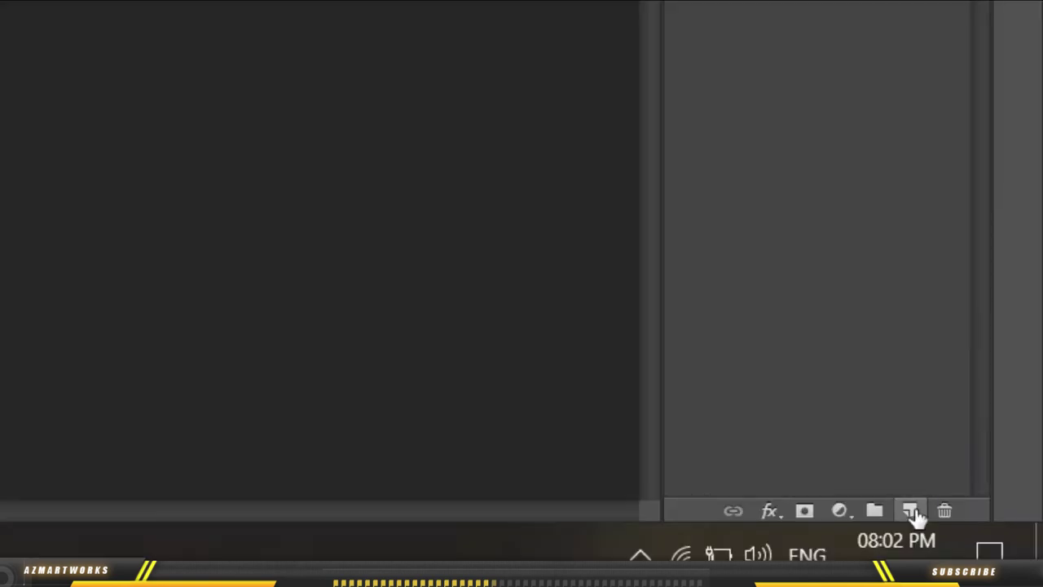
Step: Add a new top layer named 'light'
click(987, 554)
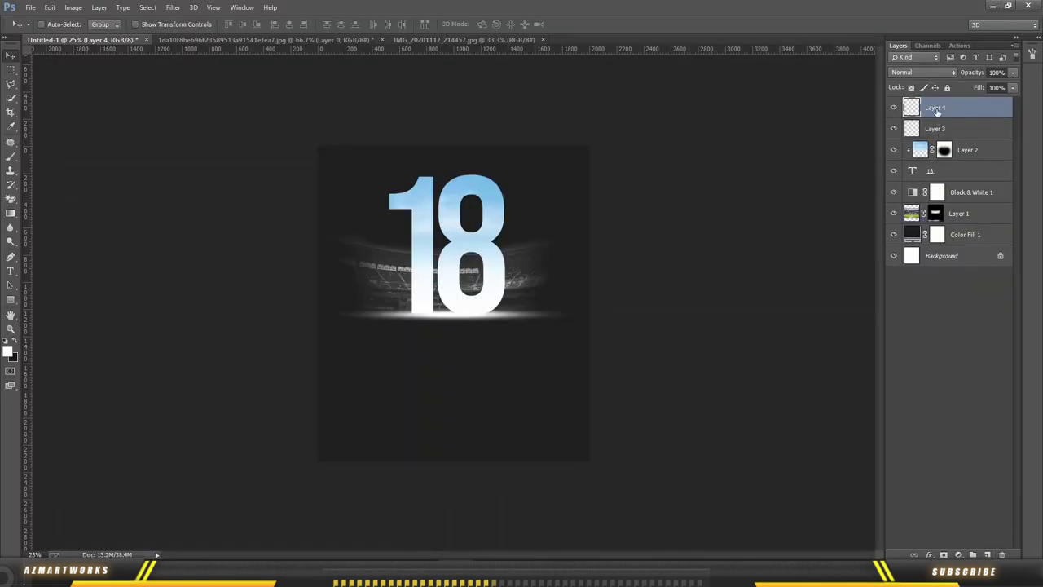
double_click(930, 108)
text(light)
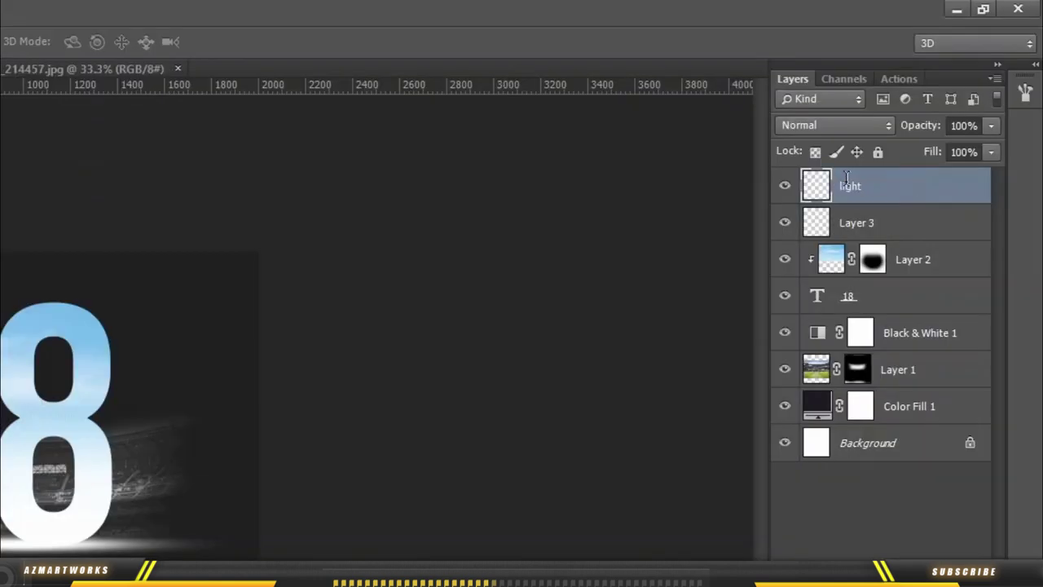
key(Return)
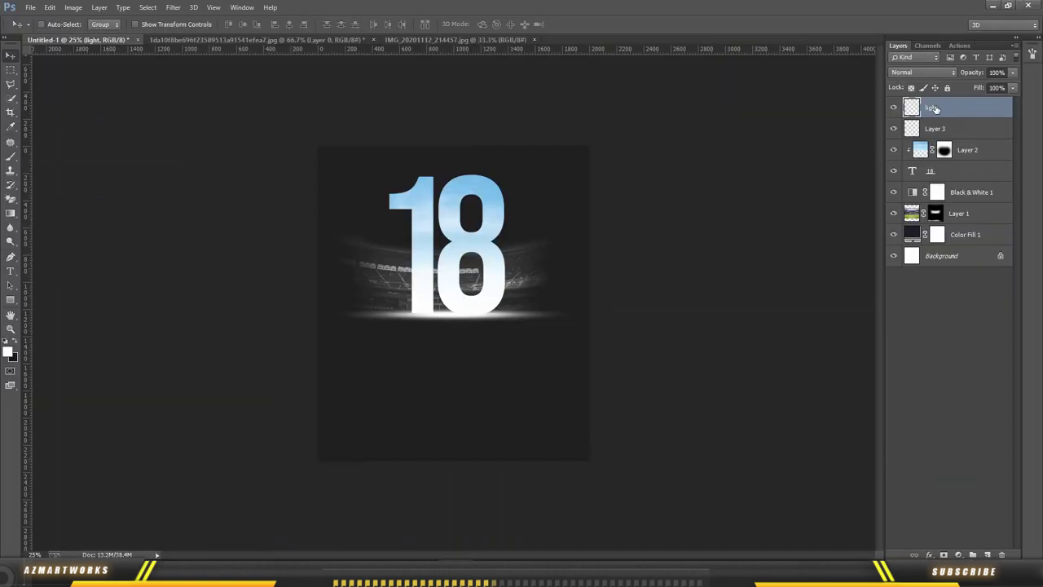
Step: Draw a trapezoid beam path below the 18 with the Pen tool and make it a selection
key(p)
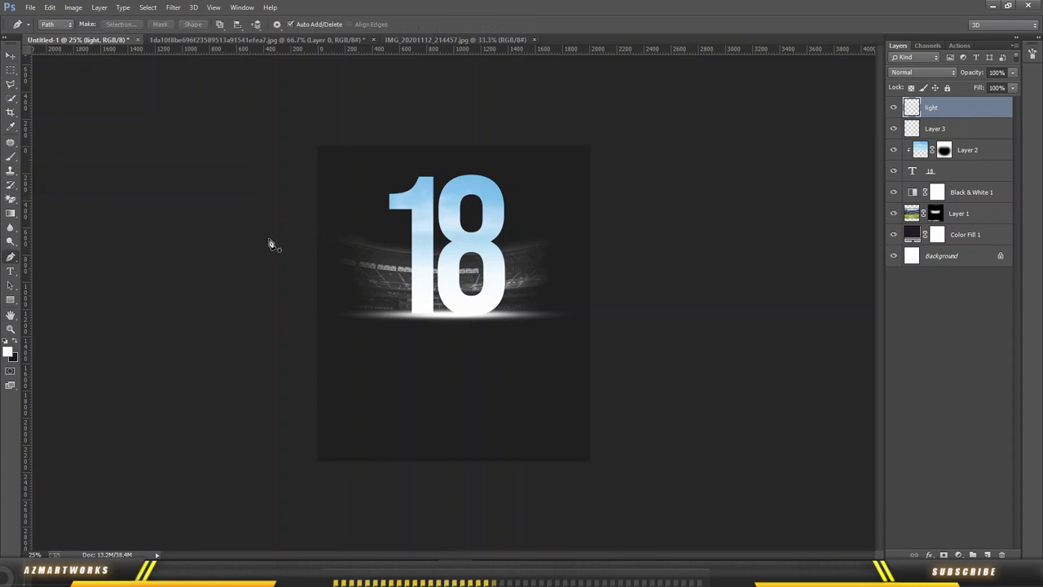
key(alt)
click(364, 455)
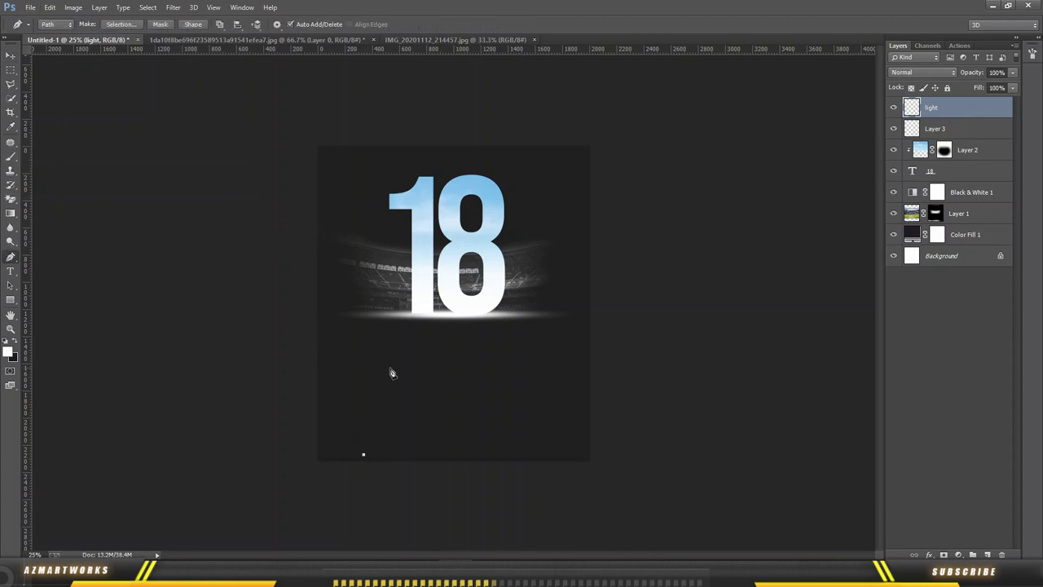
click(491, 323)
click(554, 459)
right_click(448, 405)
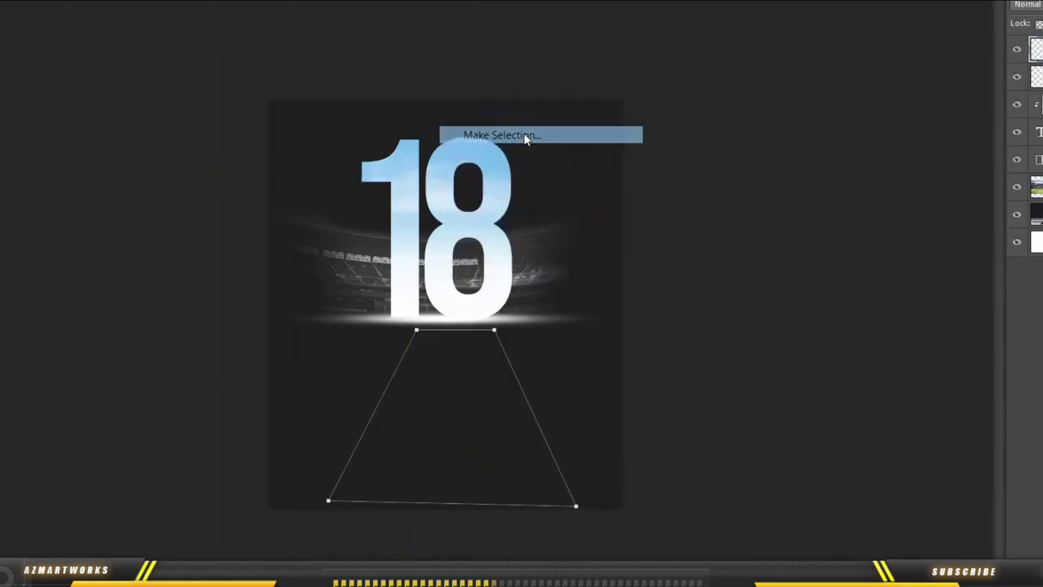
click(525, 139)
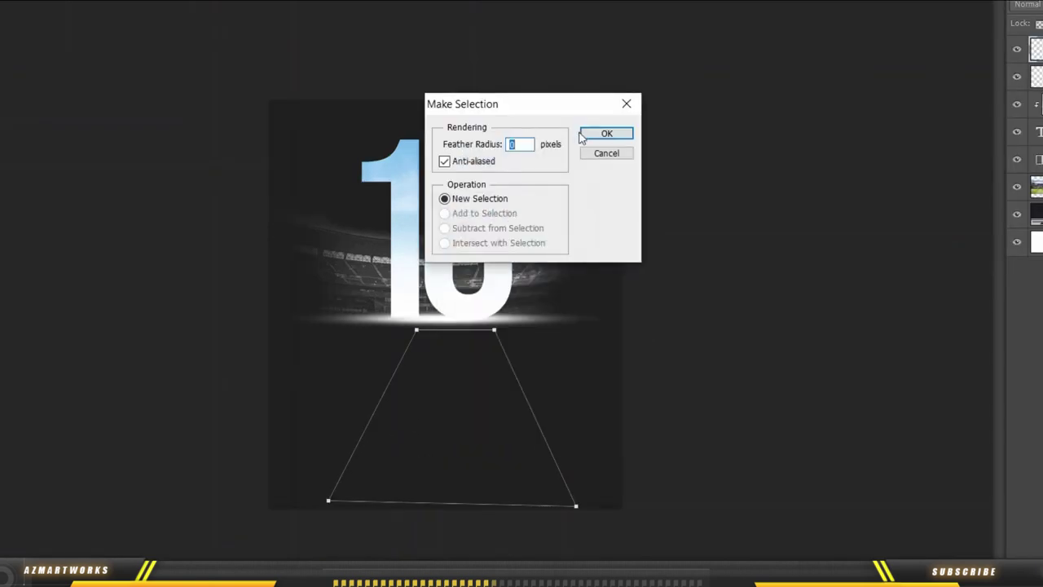
click(601, 134)
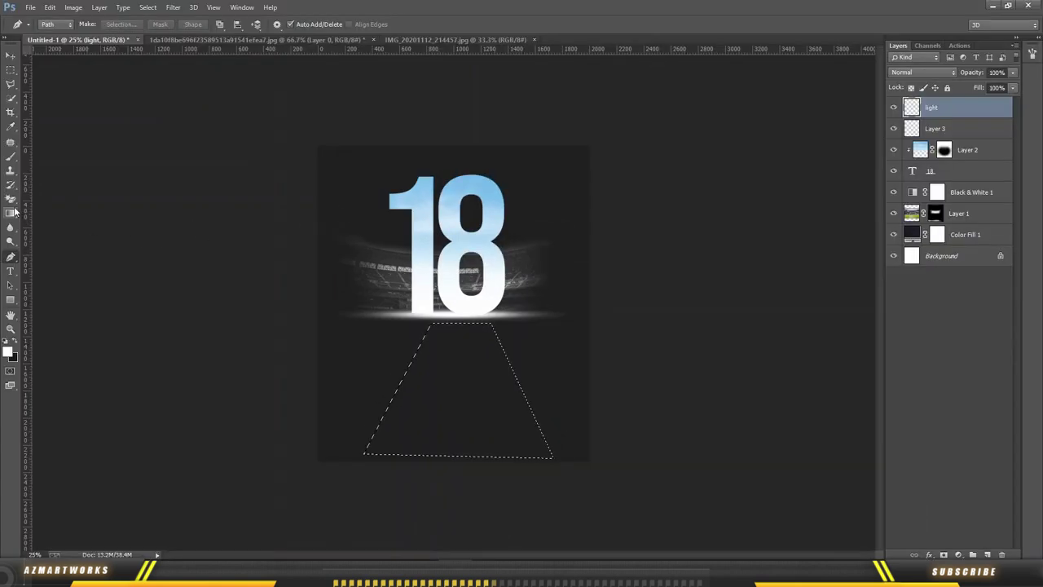
click(10, 213)
Step: Fill the trapezoid selection with white using the Paint Bucket, then deselect
right_click(10, 213)
click(51, 225)
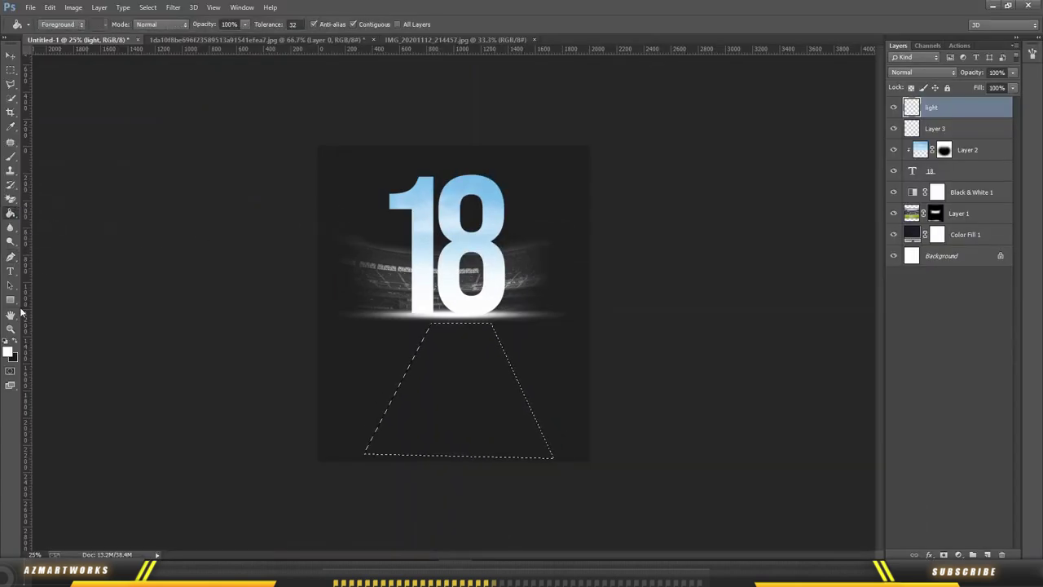
click(453, 379)
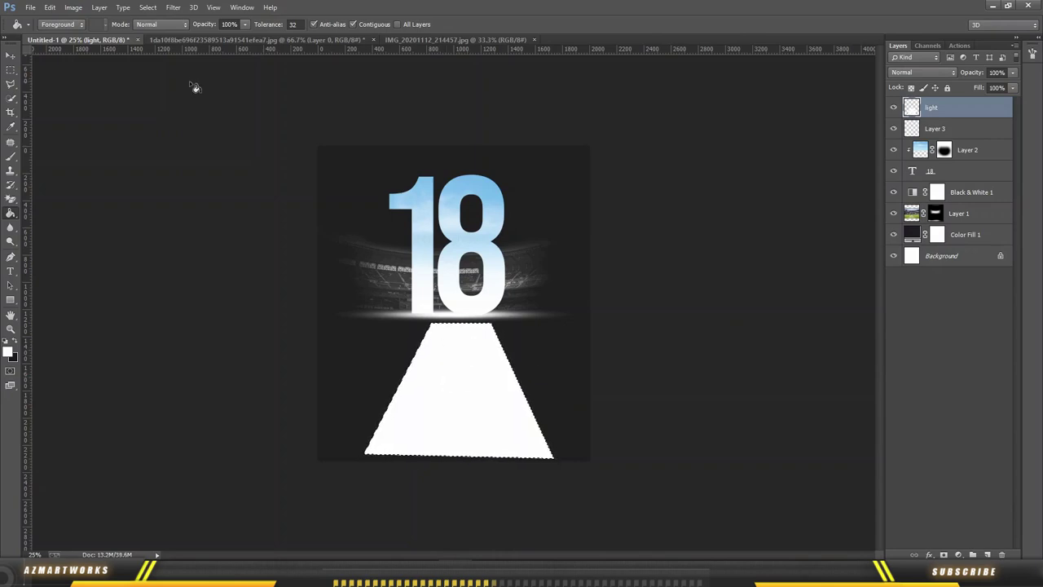
click(148, 8)
click(174, 37)
Step: Distort the white shape into a wide triangle beam under the 18 and add a layer mask
key(ctrl+t)
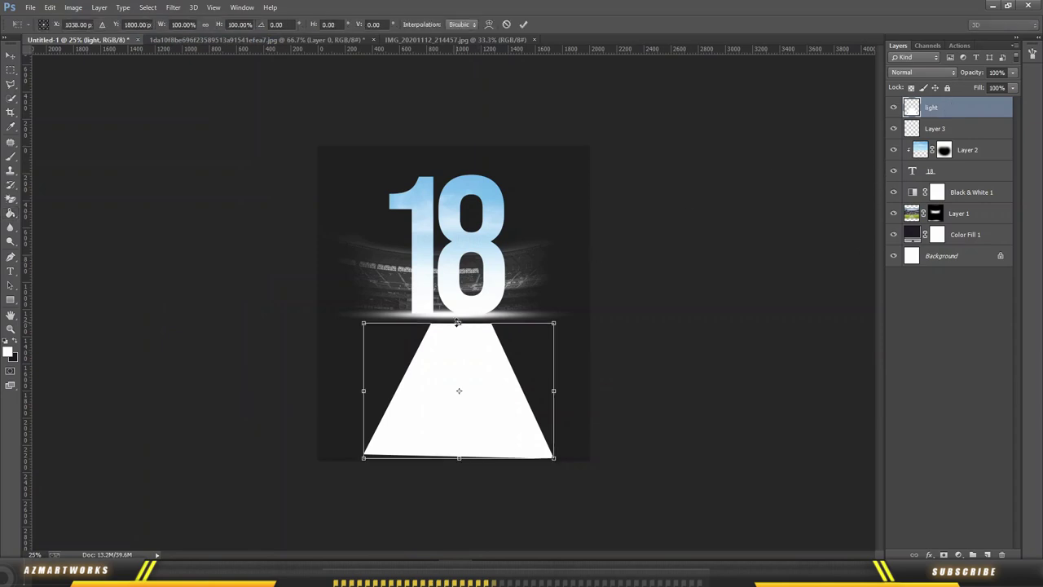
drag(458, 324, 458, 315)
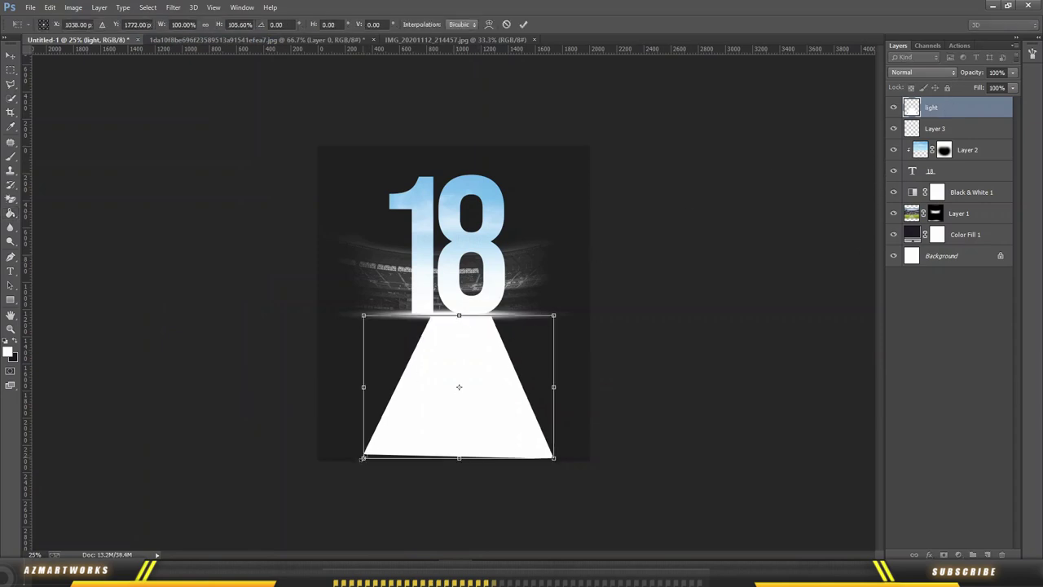
right_click(421, 404)
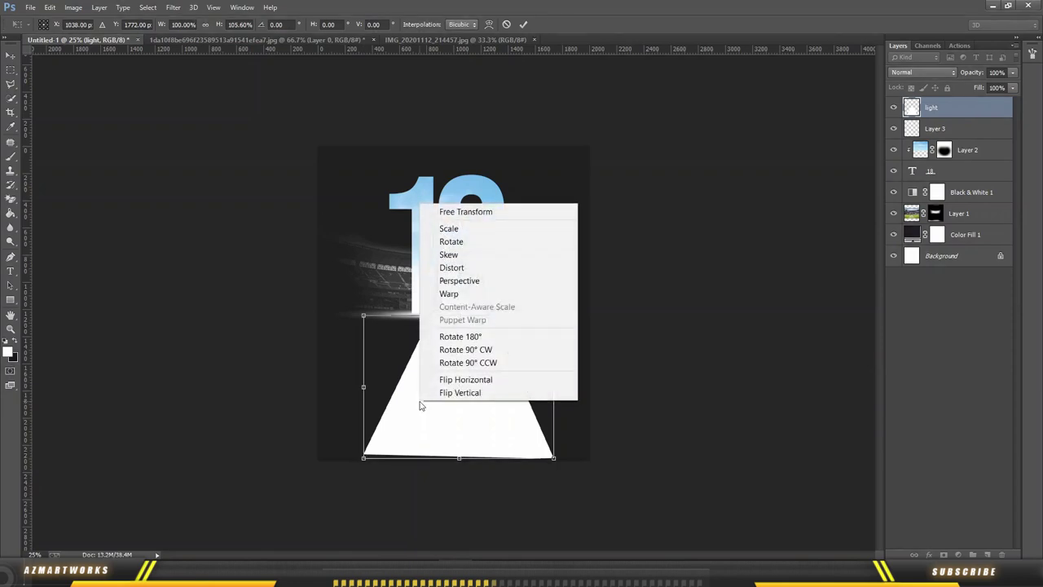
click(461, 271)
drag(365, 459, 348, 473)
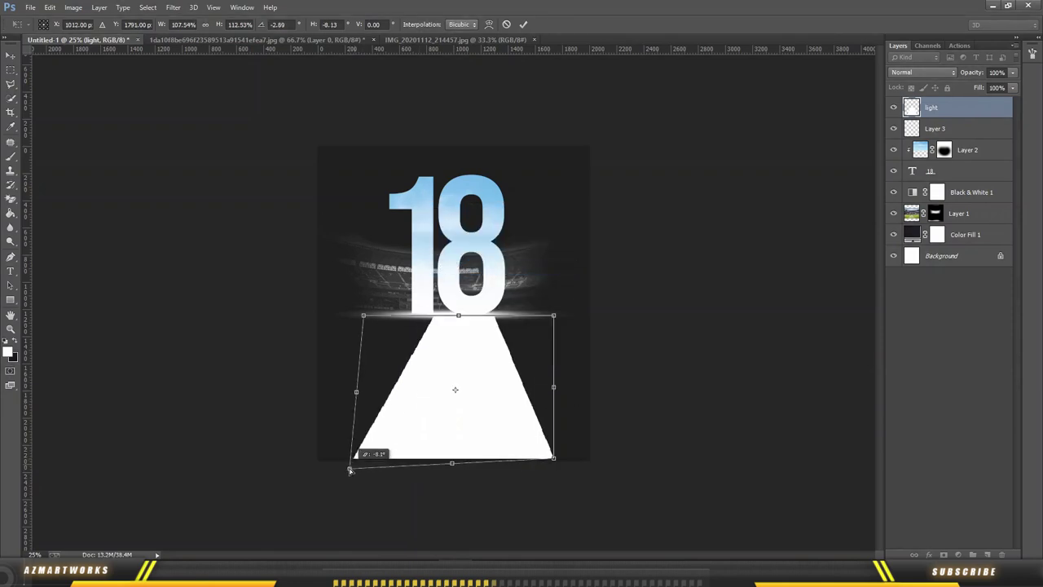
drag(553, 317, 541, 298)
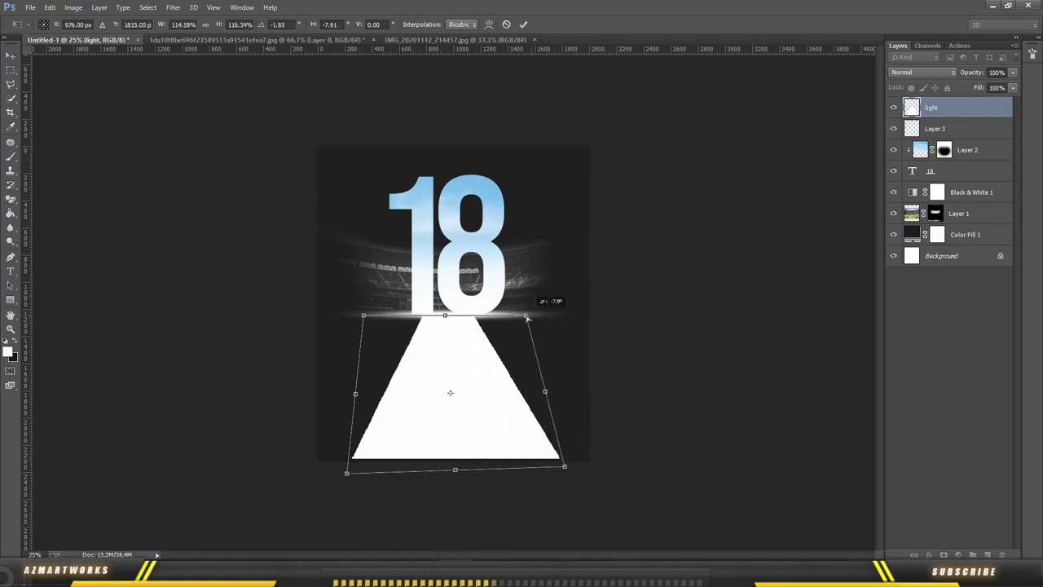
key(Return)
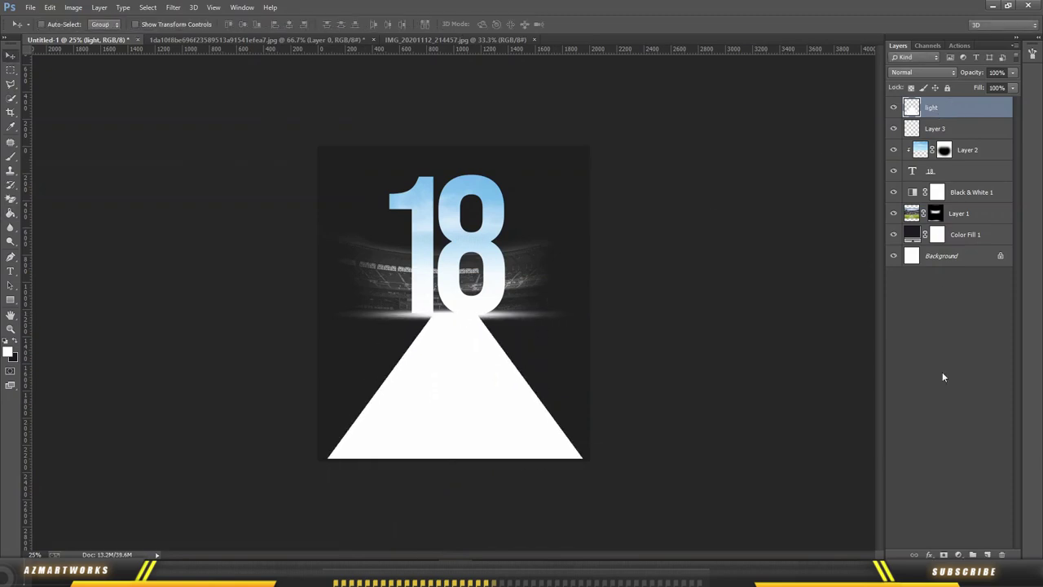
click(944, 554)
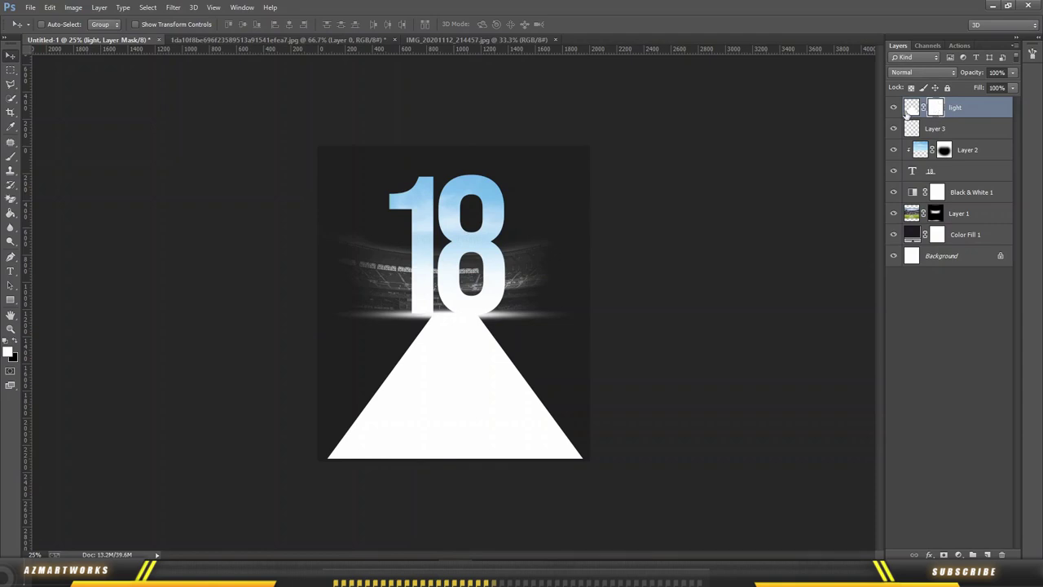
Step: Fade the beam's lower part with a black Foreground-to-Transparent gradient on the mask
click(11, 212)
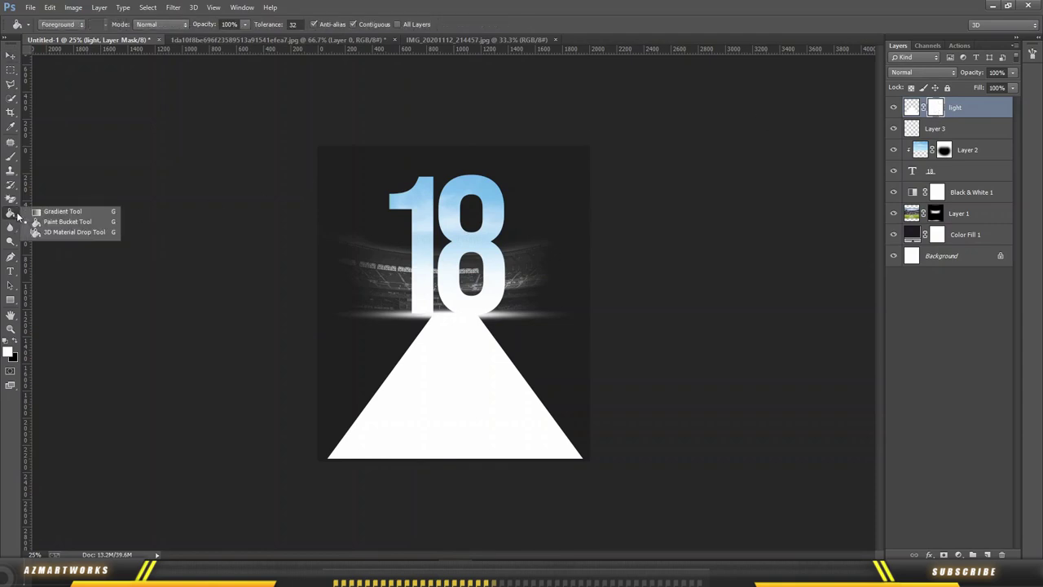
click(57, 211)
click(13, 343)
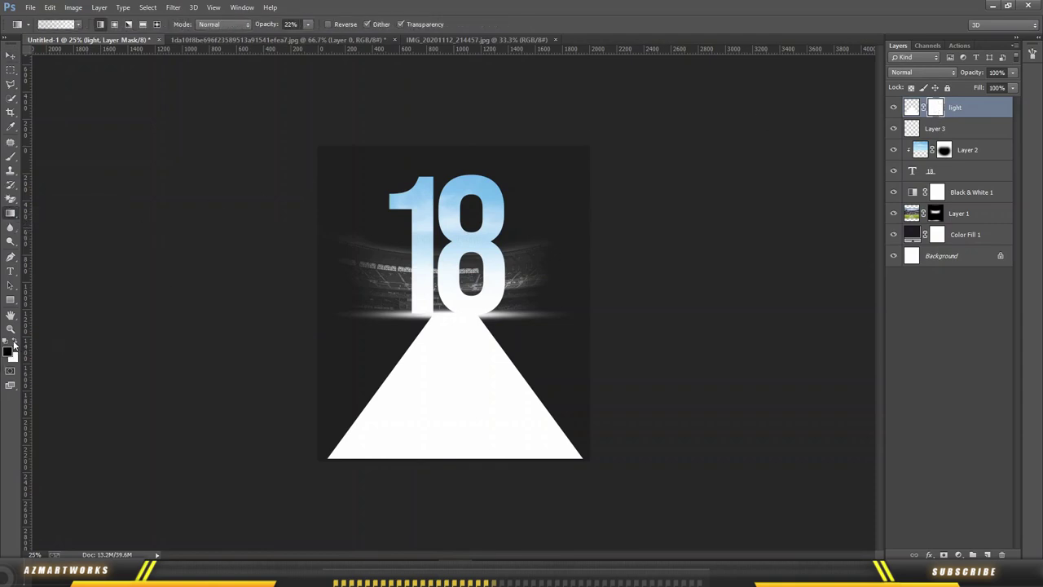
click(61, 24)
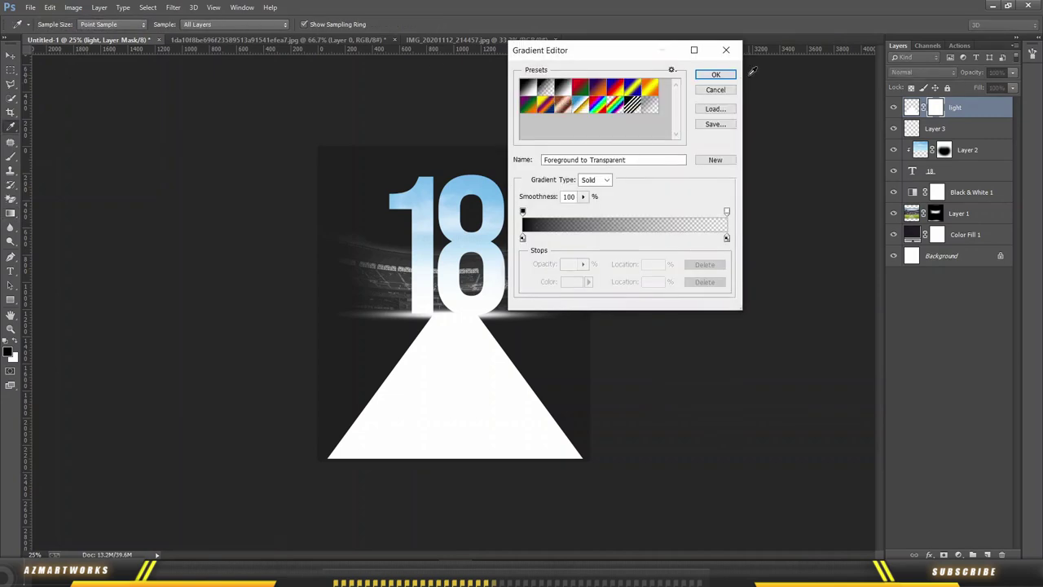
click(716, 75)
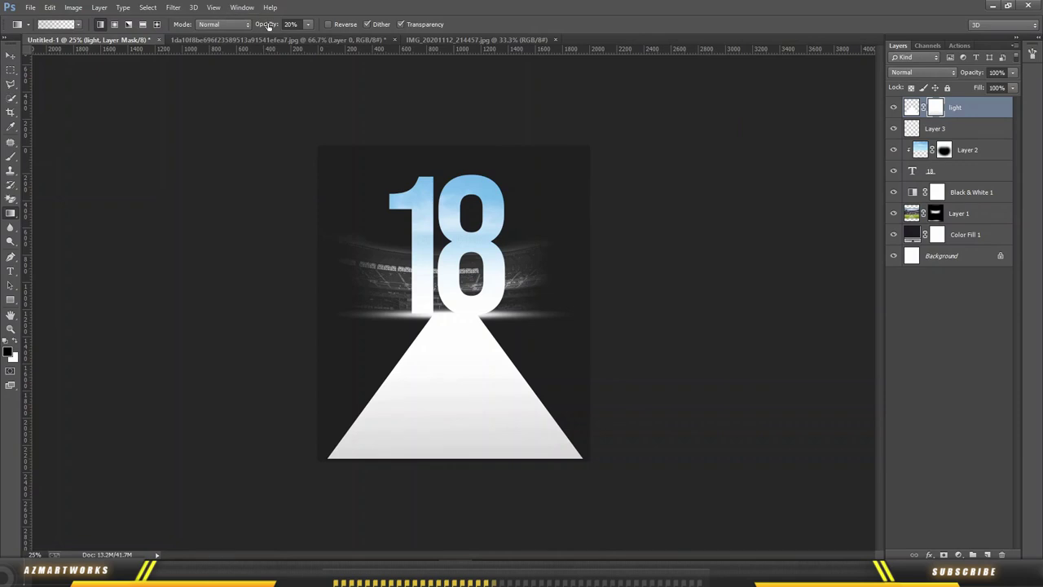
drag(267, 24, 291, 25)
mouse_move(461, 382)
mouse_down()
mouse_move(462, 364)
mouse_move(451, 440)
mouse_up()
Step: Paint the mask with a large soft brush: black on sides and bottom, white in the centre
click(11, 156)
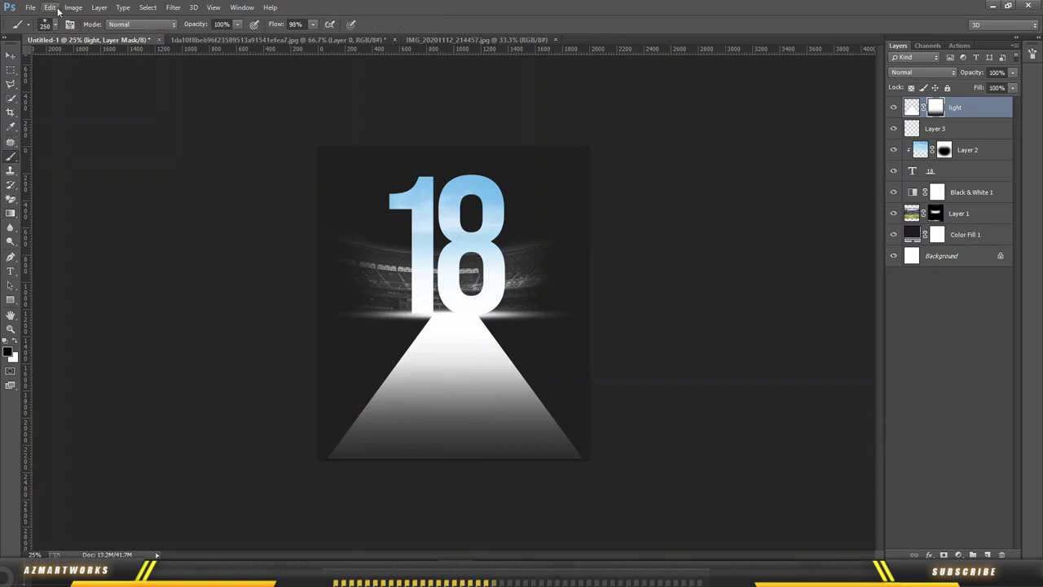
click(58, 28)
double_click(35, 119)
click(274, 28)
text(100)
key(Return)
key(bracketright)
key(bracketright)
key(bracketright)
mouse_move(386, 291)
mouse_down()
mouse_move(383, 302)
mouse_move(524, 315)
mouse_move(384, 303)
mouse_move(420, 479)
mouse_up()
key(shift+2)
key(shift+8)
key(x)
drag(379, 407, 429, 316)
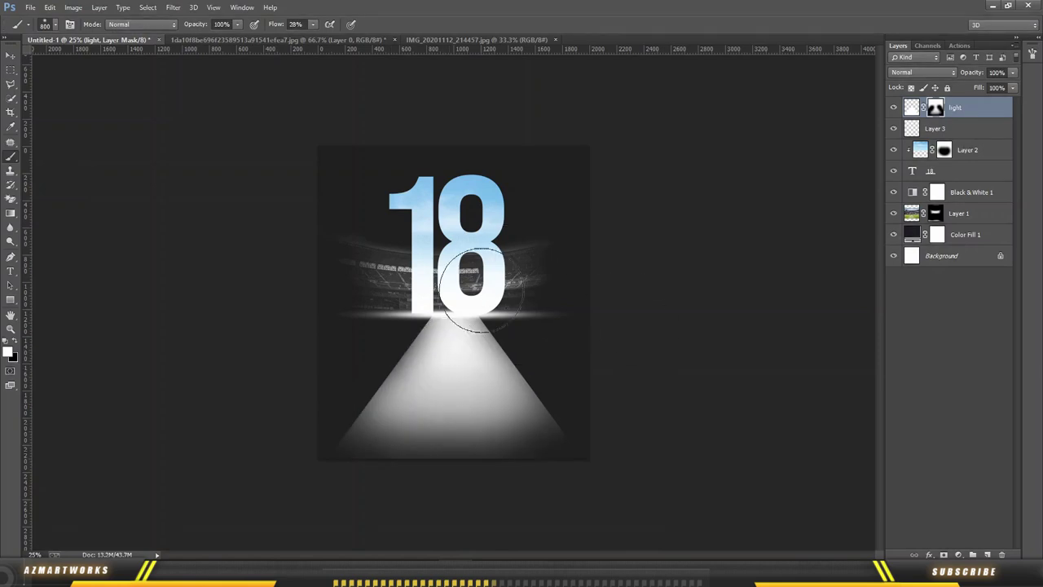
Step: Apply the light layer's mask and duplicate the layer as 'light copy'
right_click(935, 109)
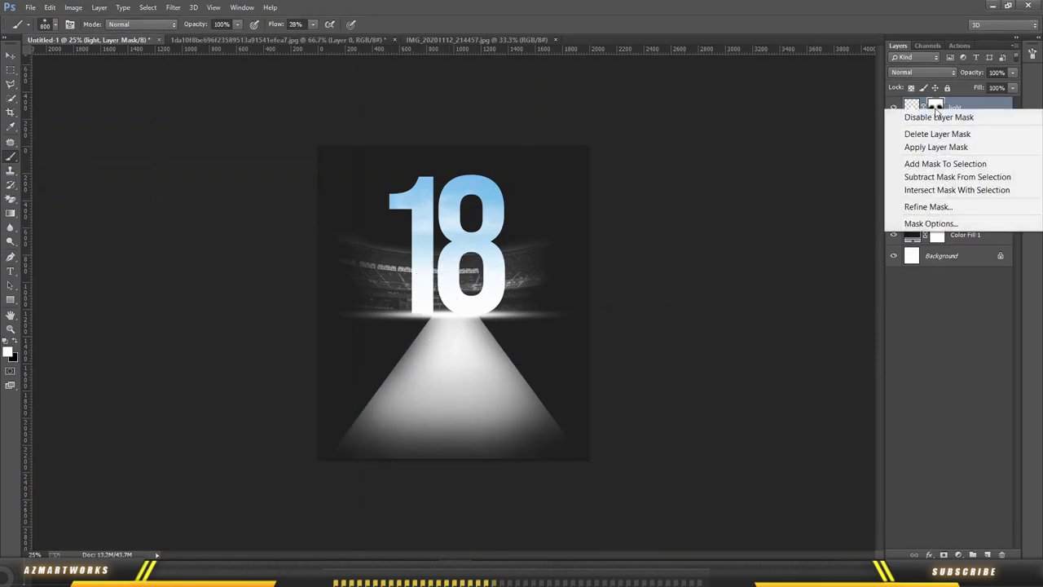
click(952, 148)
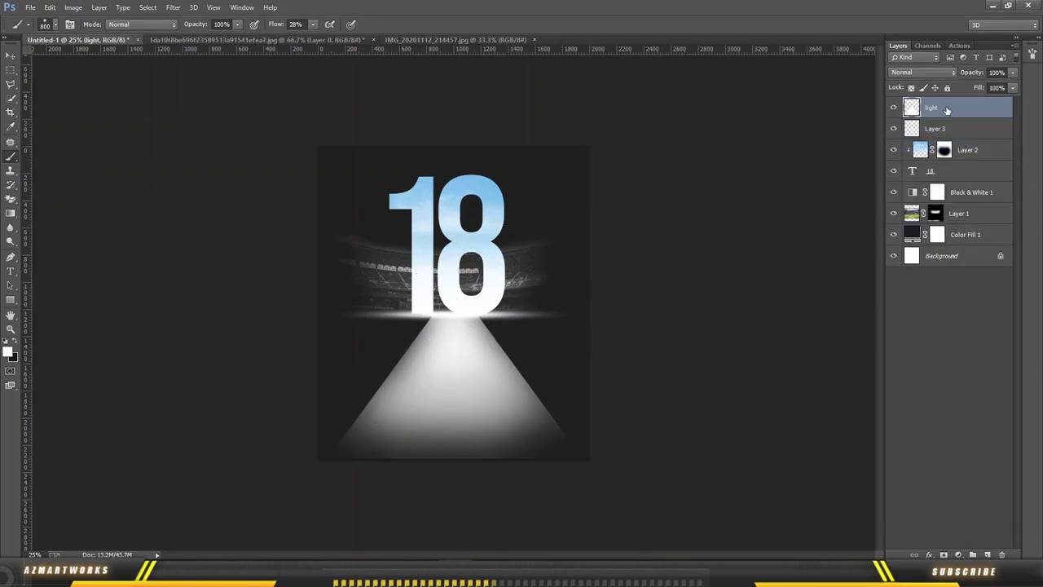
right_click(950, 109)
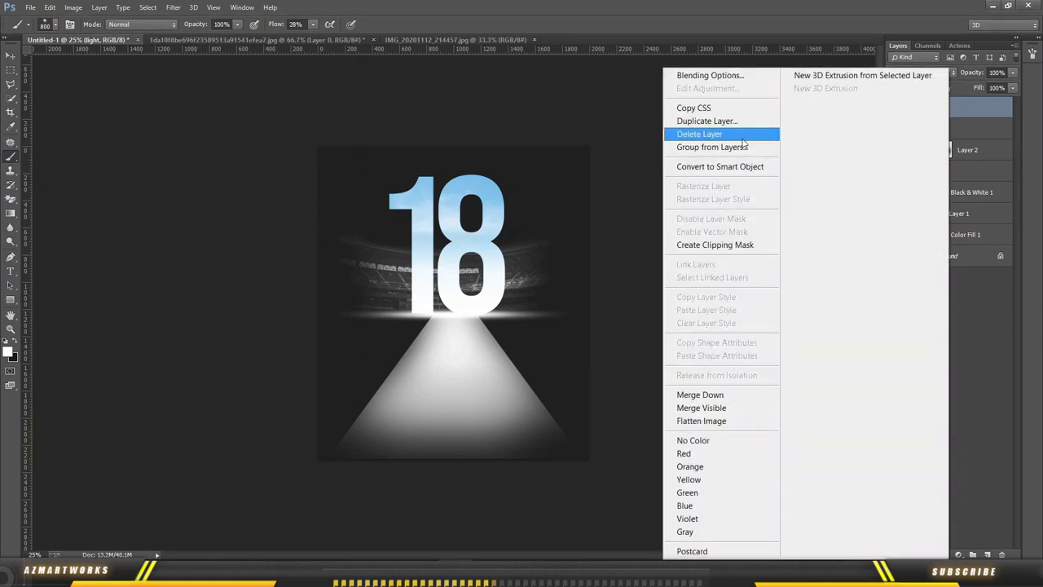
click(735, 122)
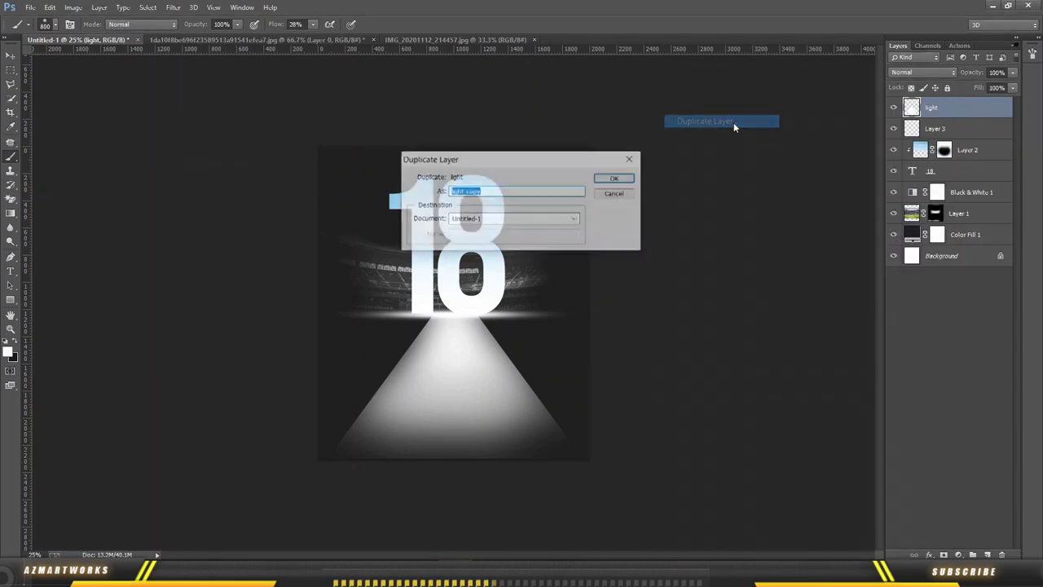
click(626, 177)
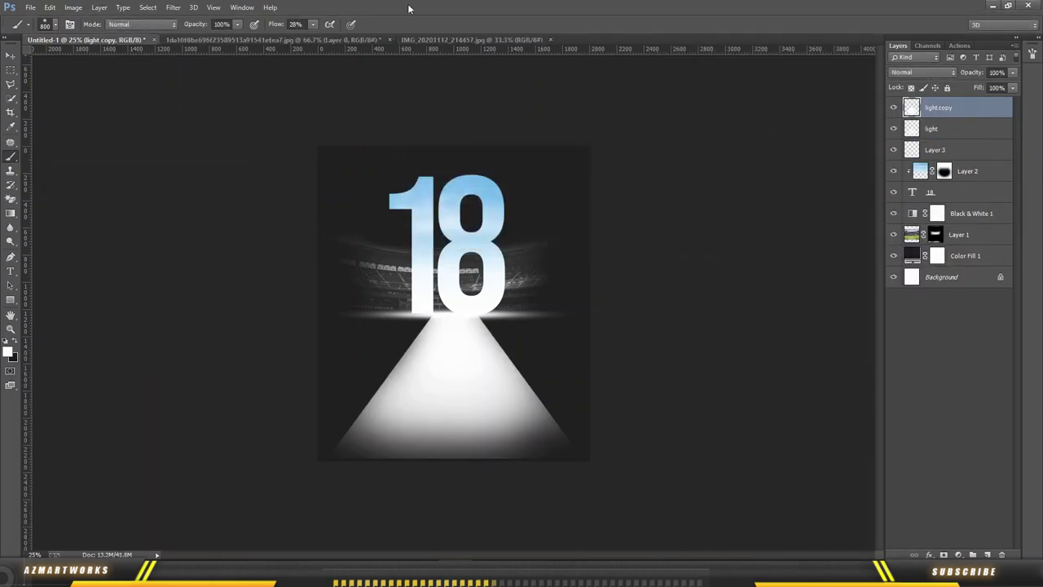
Step: Blur the light copy with a 114.8 radius Gaussian Blur and add an empty layer on top
click(173, 8)
click(383, 269)
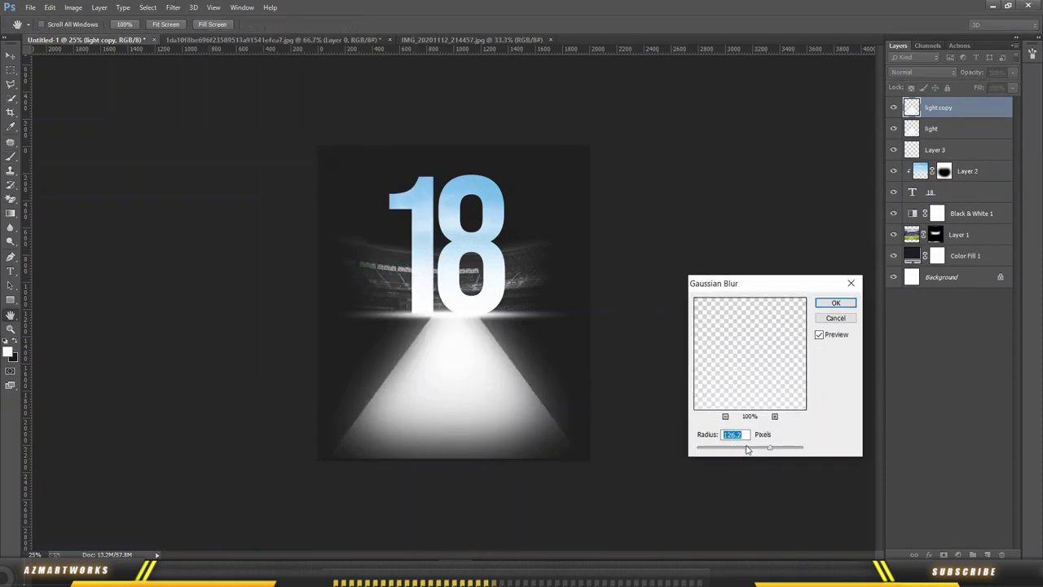
drag(769, 448, 767, 448)
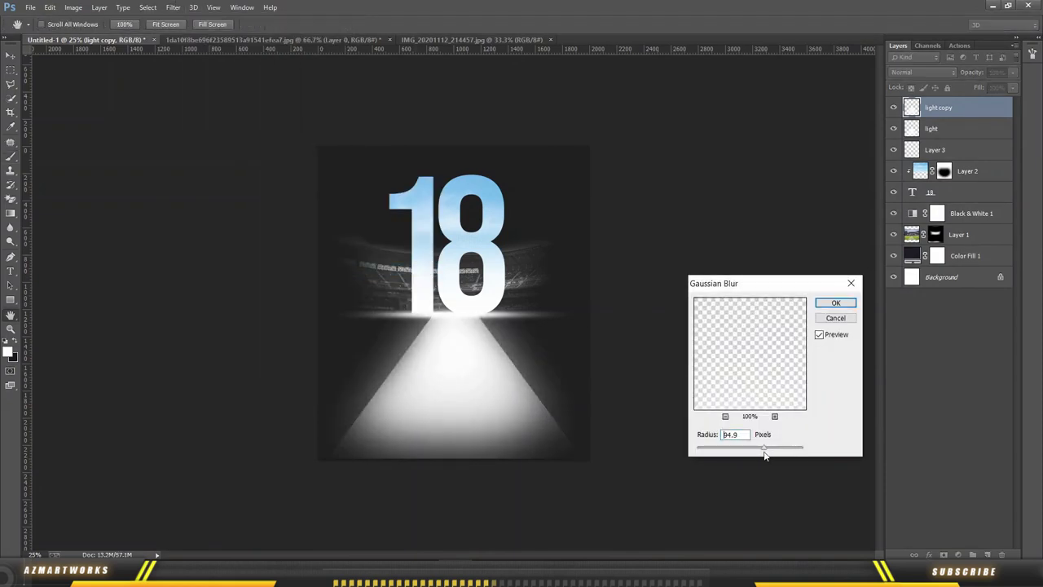
click(834, 306)
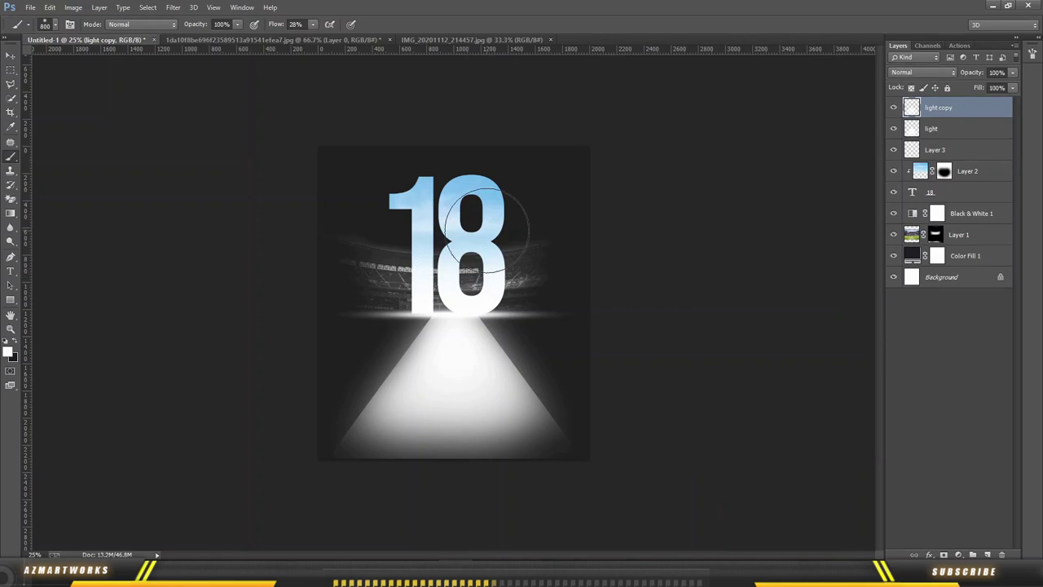
key(v)
click(988, 555)
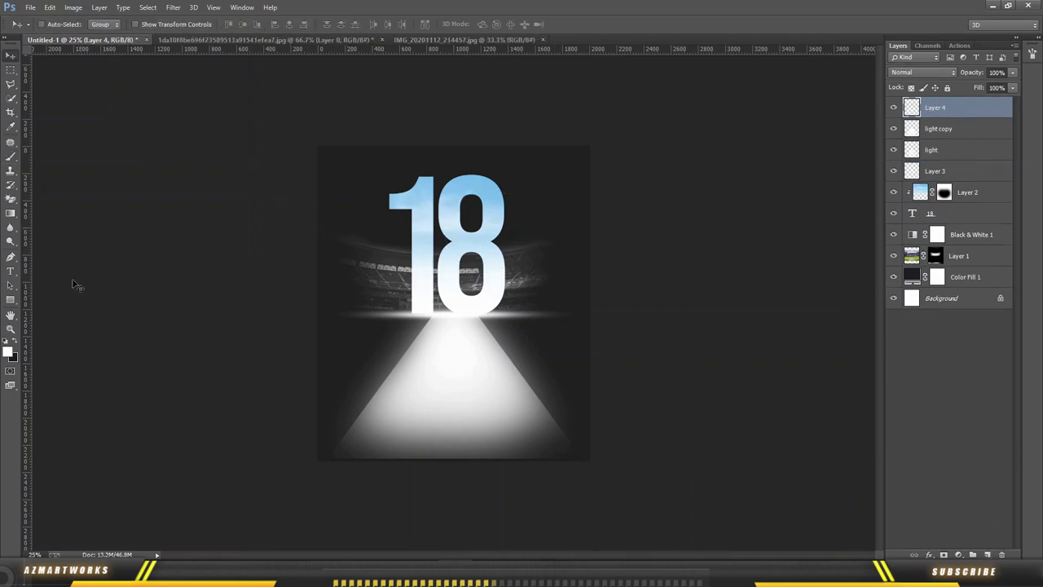
Step: Paint soft white glow at the 18's base on Layer 4, set to Screen with 35% brush flow
click(11, 157)
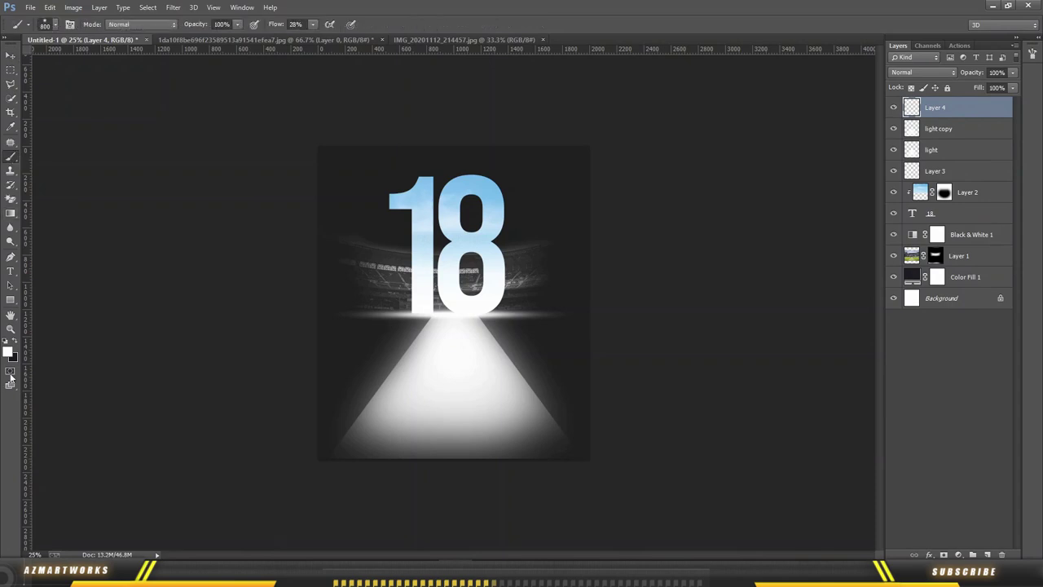
click(271, 26)
click(908, 73)
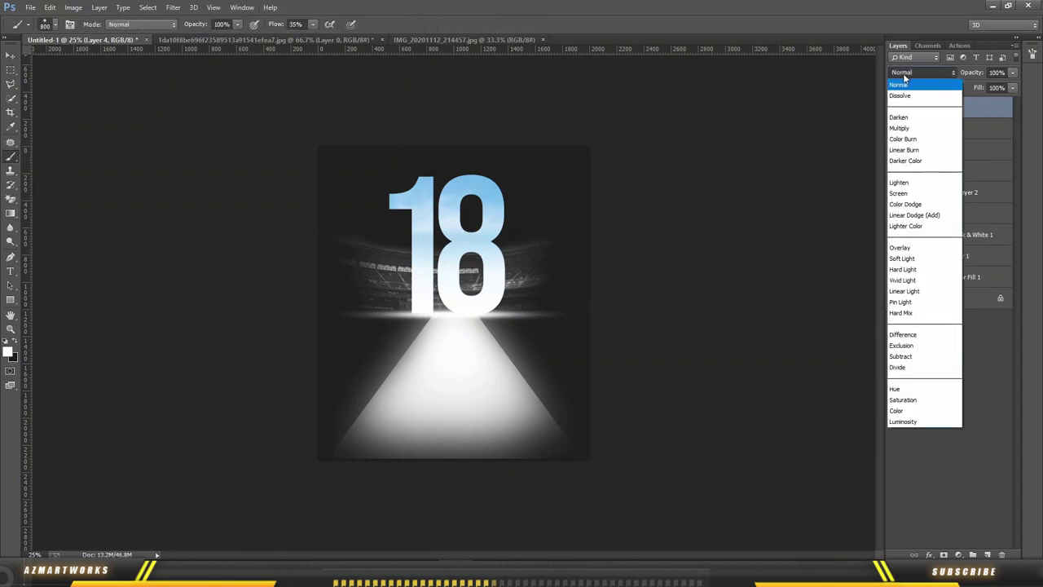
click(913, 196)
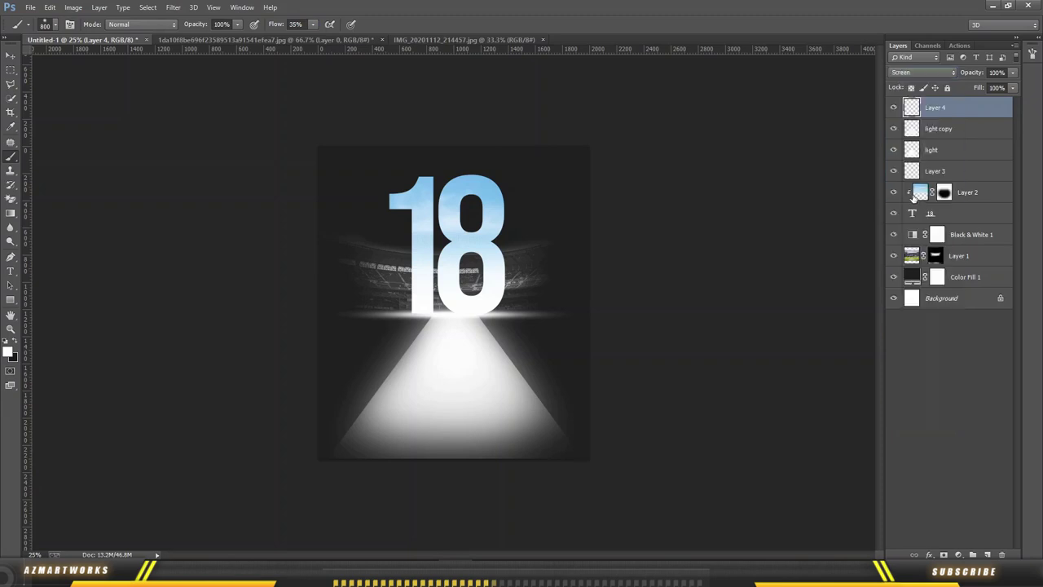
drag(429, 314, 459, 285)
click(466, 309)
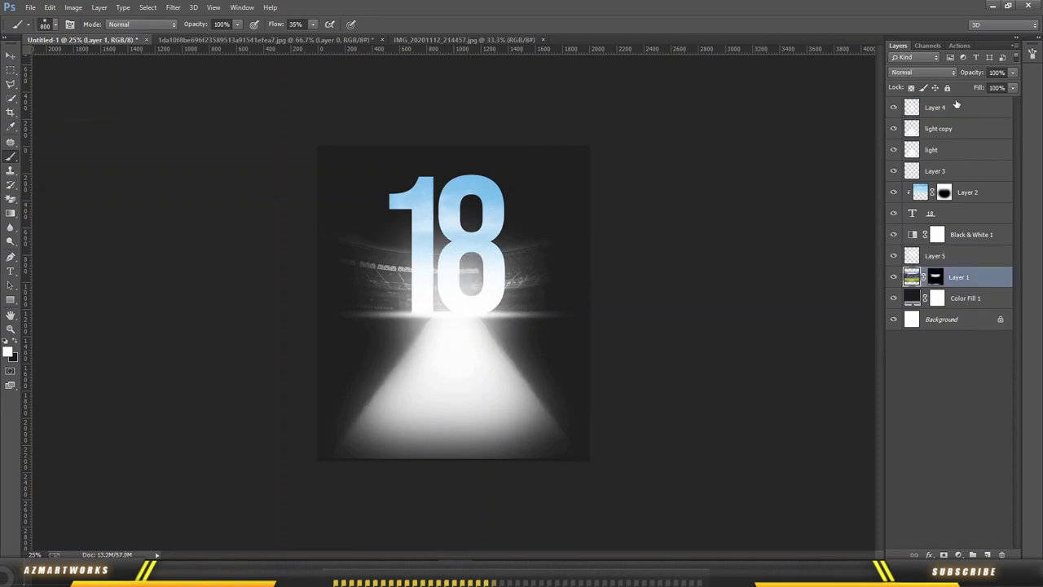
Step: Group Layers 4 through 1 into a group named 'Background'
shift+click(957, 104)
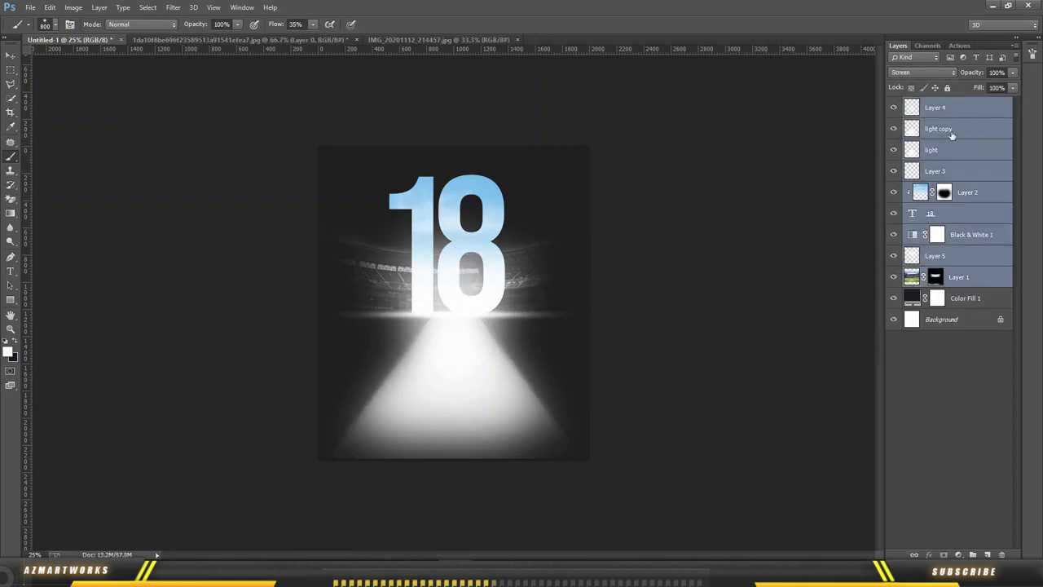
right_click(952, 135)
click(752, 145)
text(Background)
key(Return)
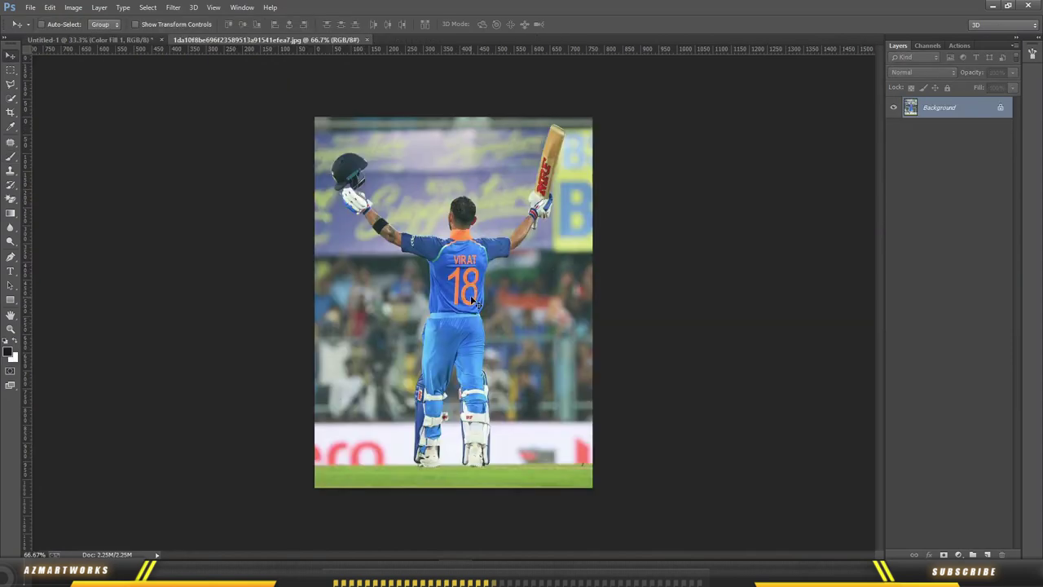
Step: Adjust the cricketer photo's highlights, shadows, whites, blacks and clarity in Camera Raw
click(174, 7)
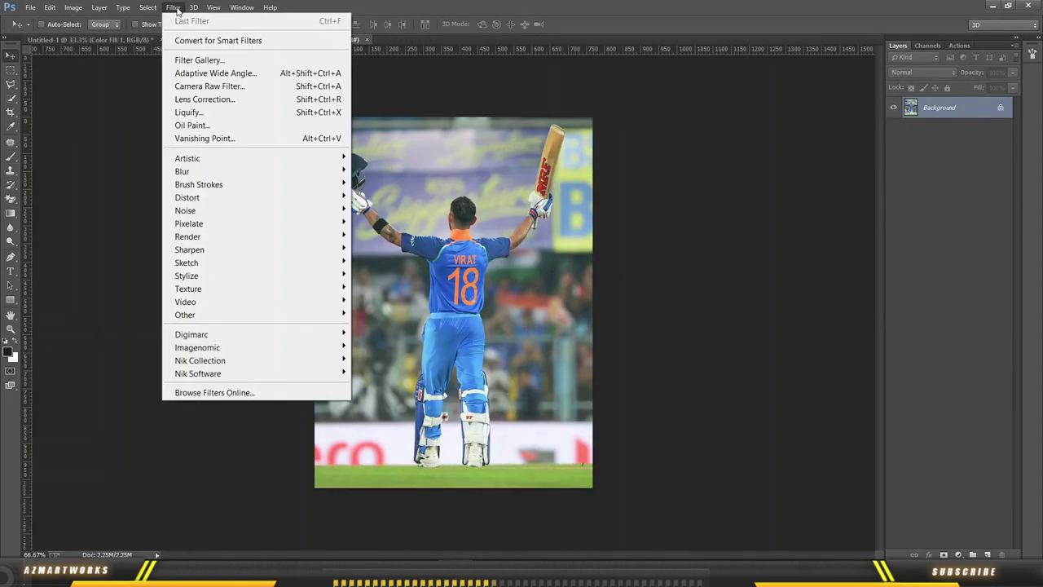
click(211, 86)
mouse_move(787, 267)
mouse_down()
mouse_move(739, 267)
mouse_move(830, 285)
mouse_move(801, 301)
mouse_up()
mouse_move(787, 318)
mouse_down()
mouse_move(769, 318)
mouse_move(794, 346)
mouse_up()
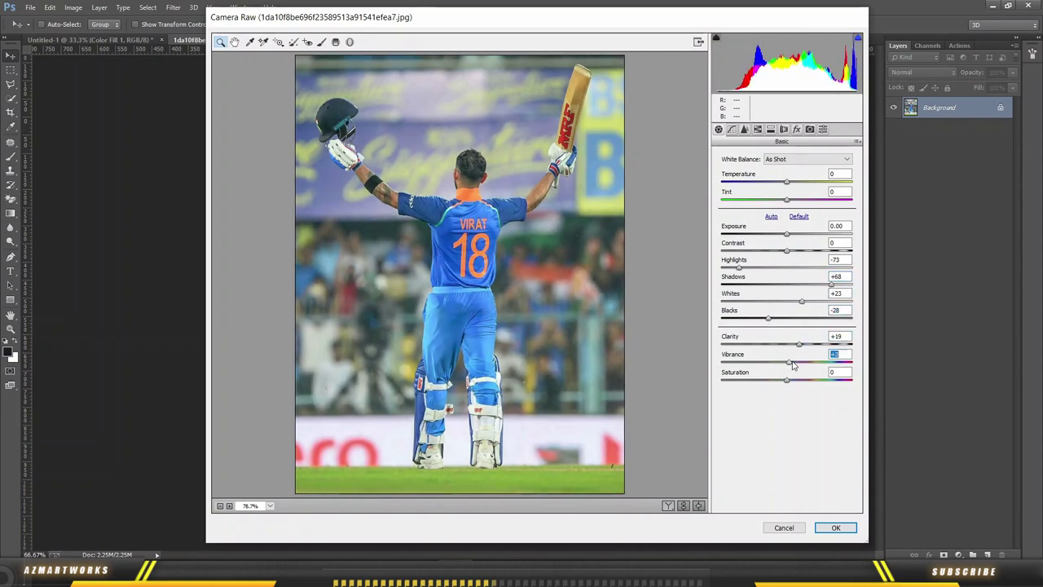
key(Return)
Step: Cut out the cricketer with Quick Selection and an applied mask, then drag him into the poster
click(11, 97)
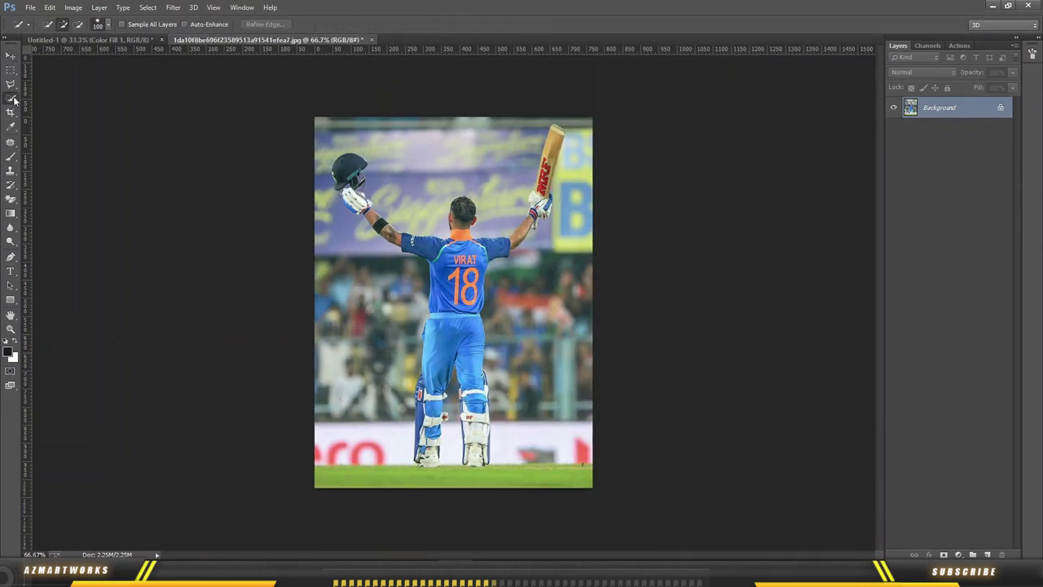
click(67, 99)
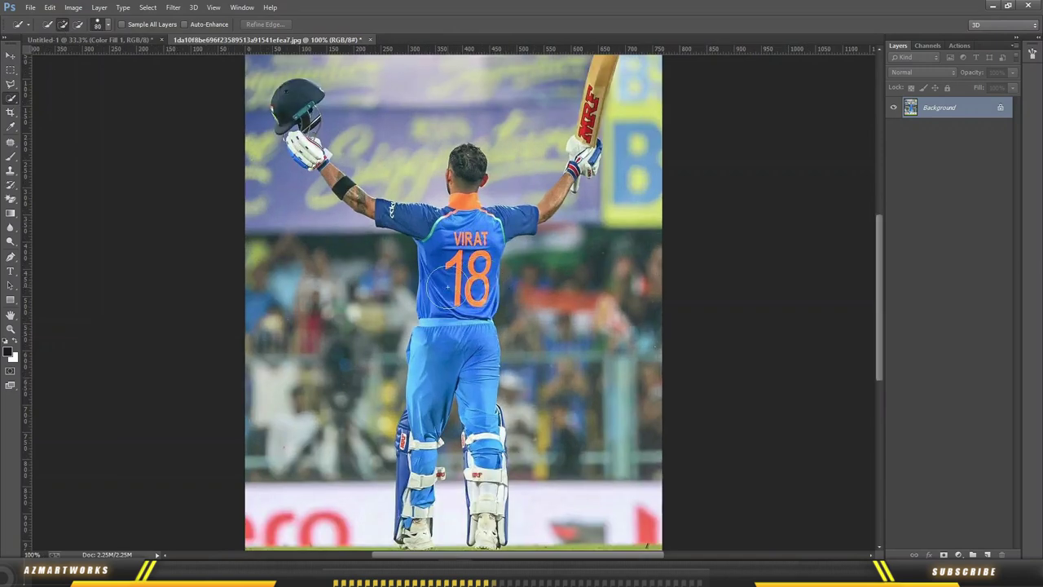
drag(489, 284, 453, 424)
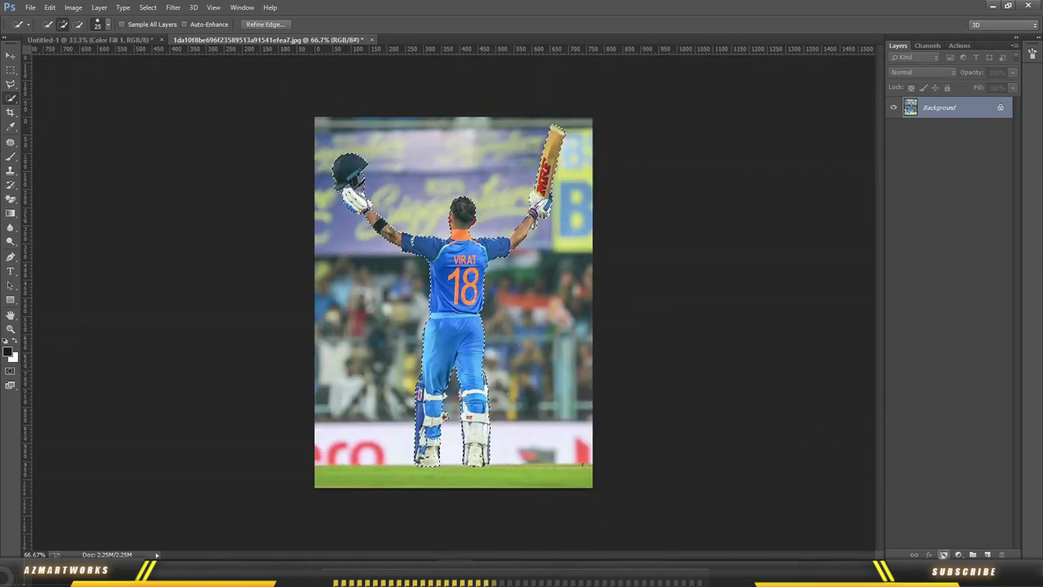
click(944, 555)
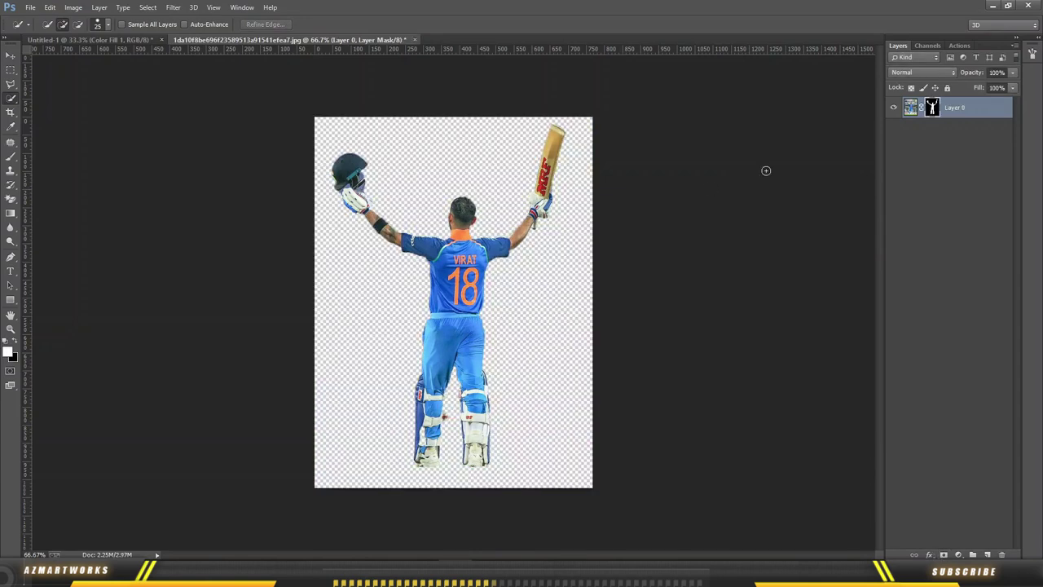
right_click(932, 109)
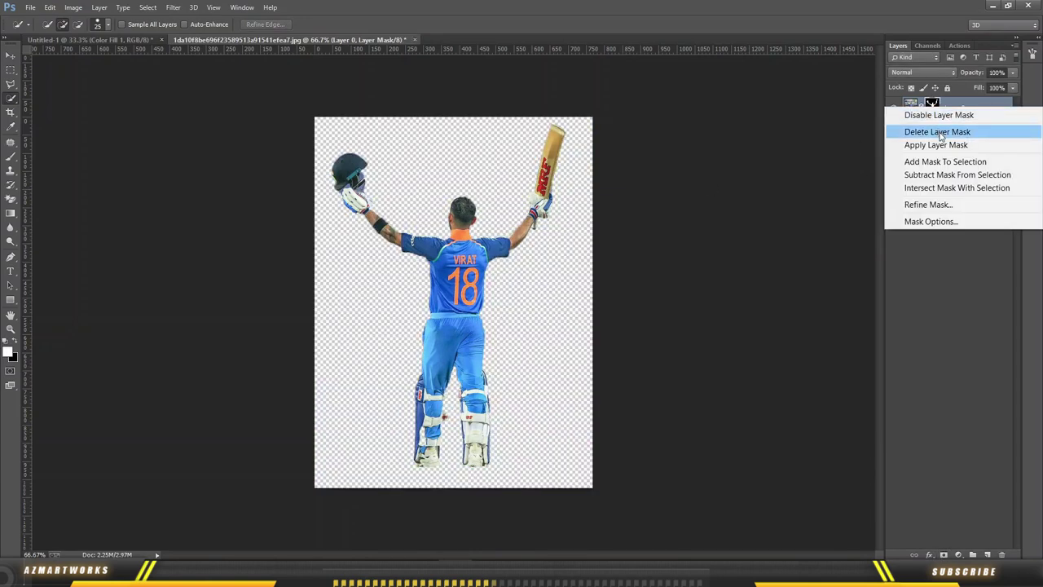
click(935, 145)
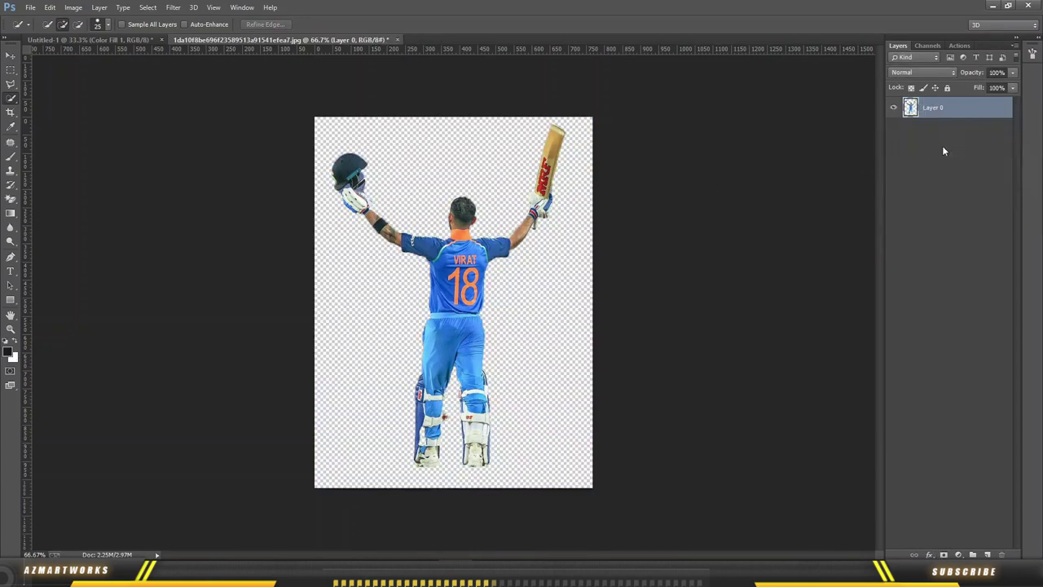
key(v)
drag(461, 234, 459, 285)
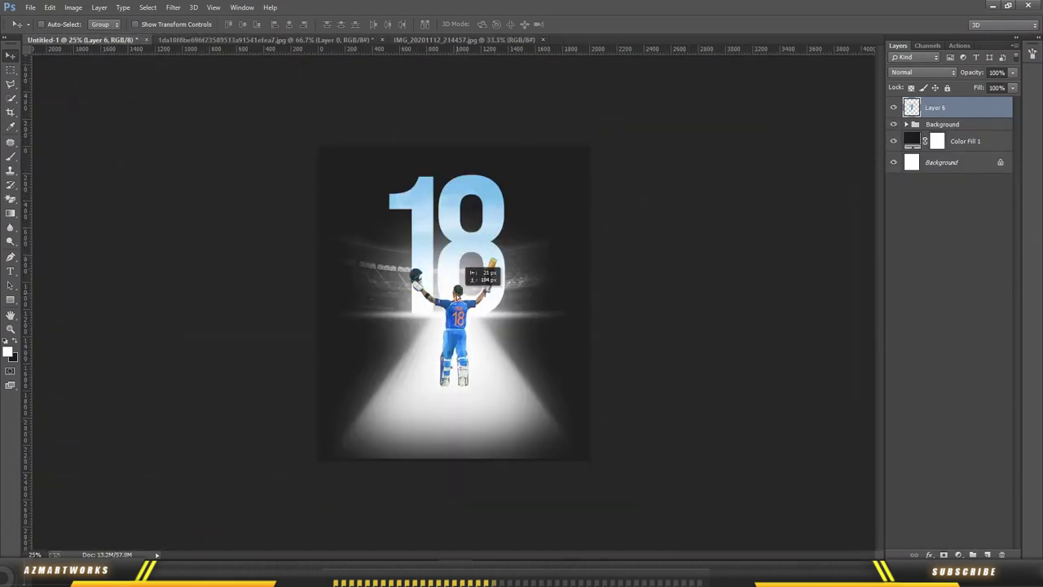
Step: Duplicate the cricketer layer as Layer 6 copy
key(ctrl+plus)
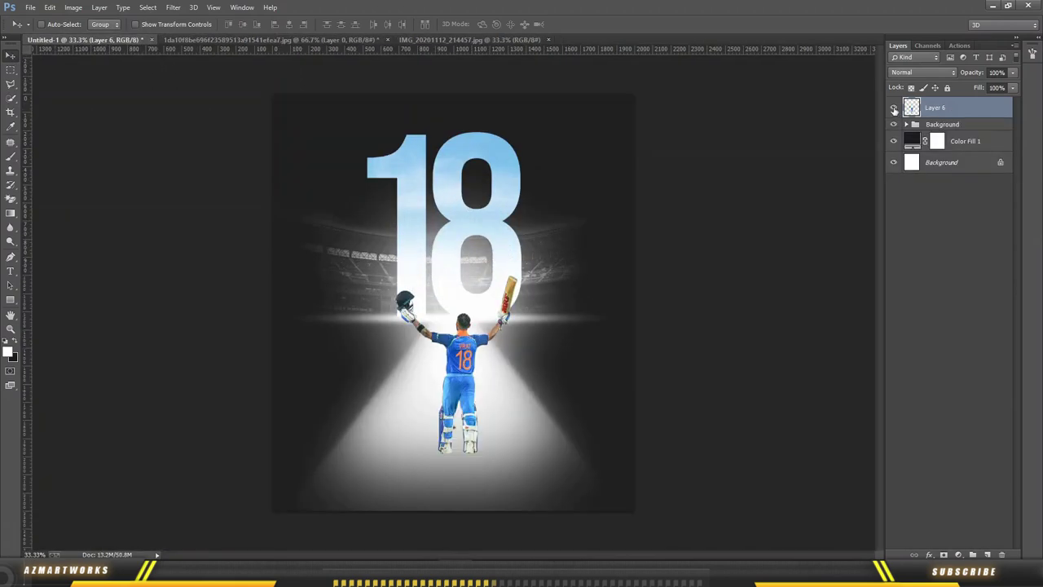
click(894, 108)
click(894, 108)
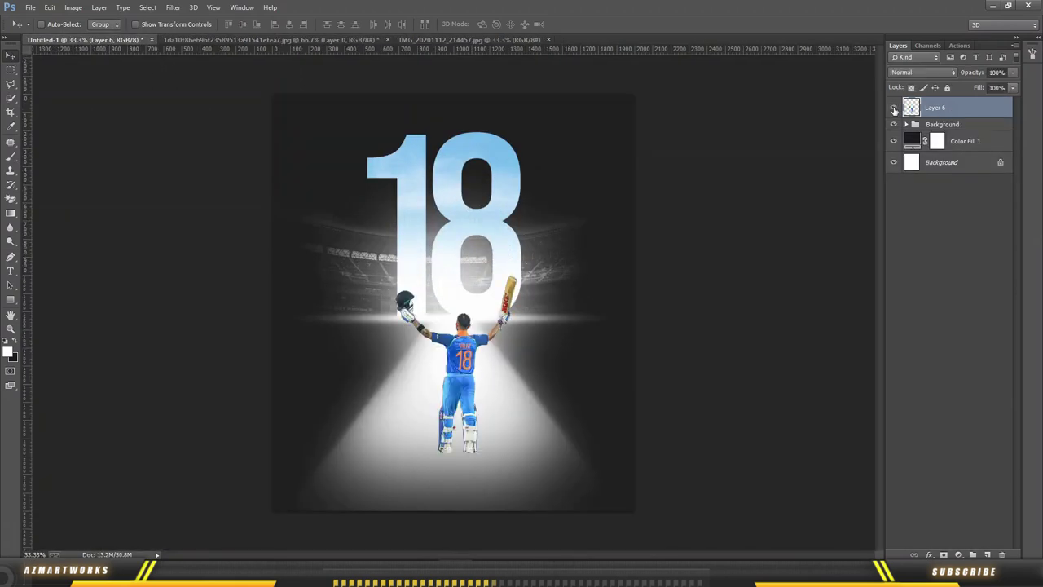
right_click(967, 110)
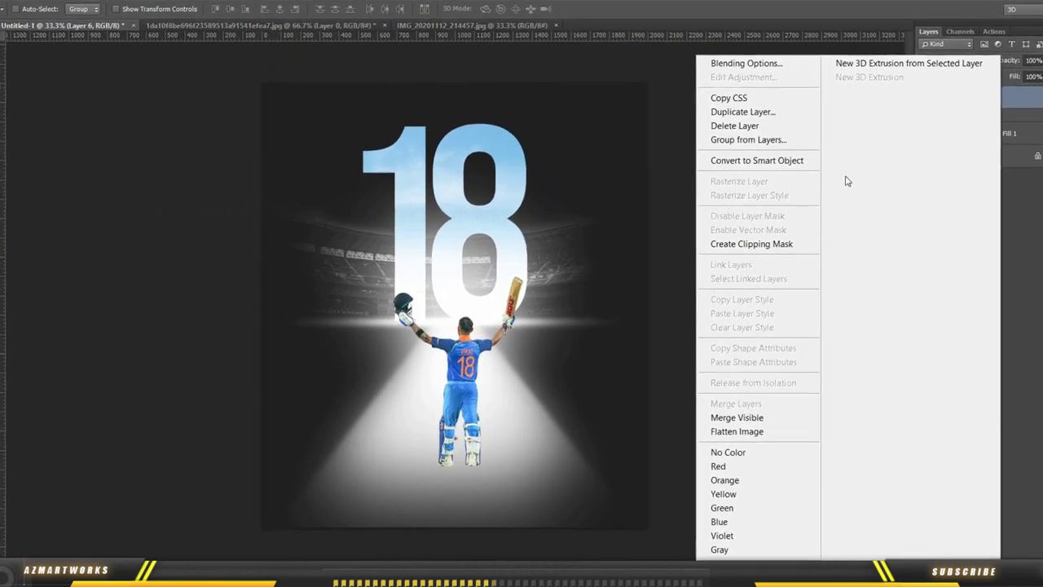
click(762, 107)
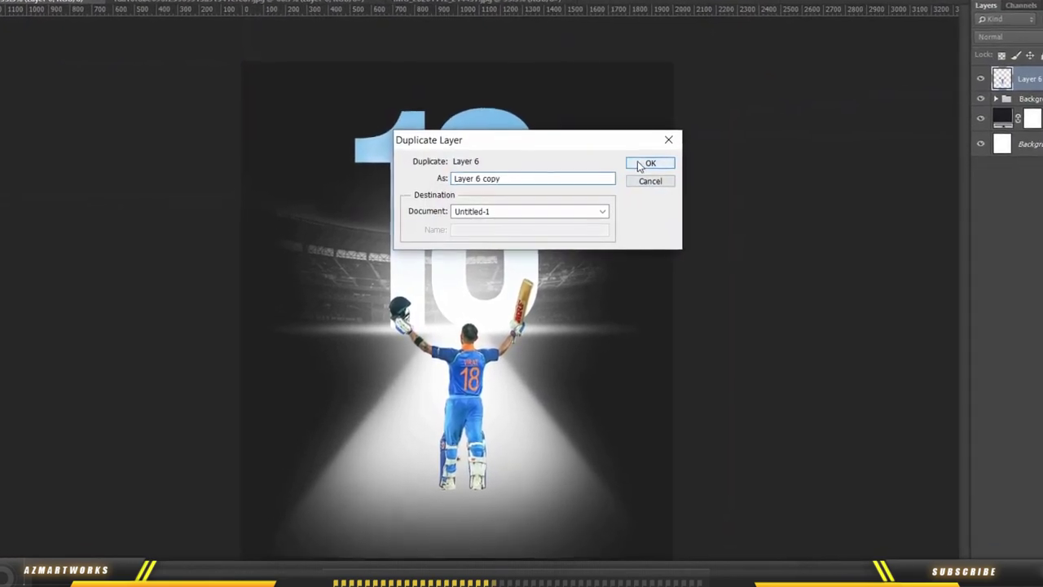
click(644, 164)
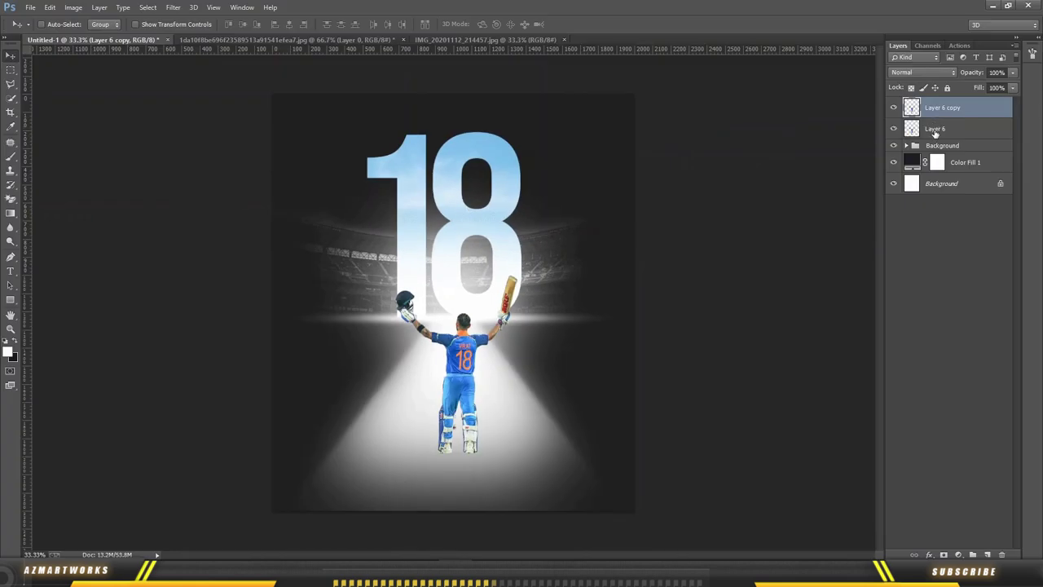
Step: Rename the lower cricketer layer to 'shadow' and start transforming it
double_click(935, 130)
text(ow)
key(Return)
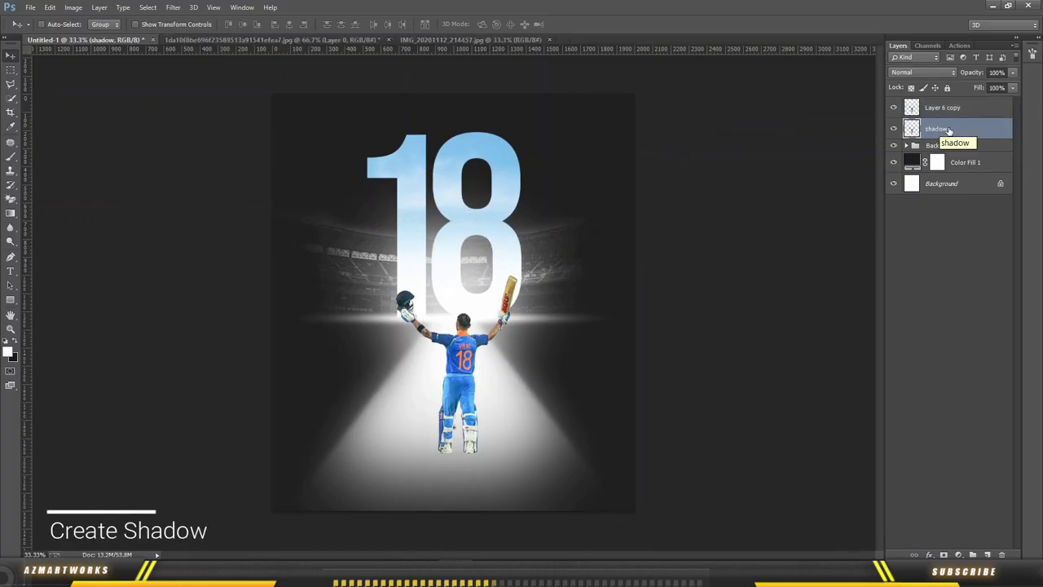
key(ctrl+t)
Step: Flip the shadow copy vertically and move it below the cricketer's feet
right_click(460, 335)
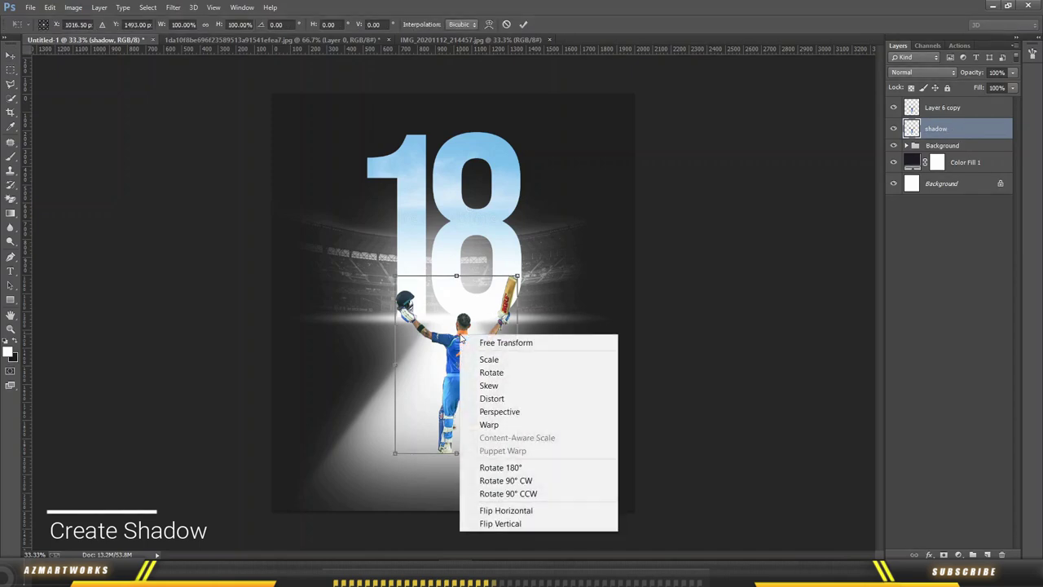
click(508, 524)
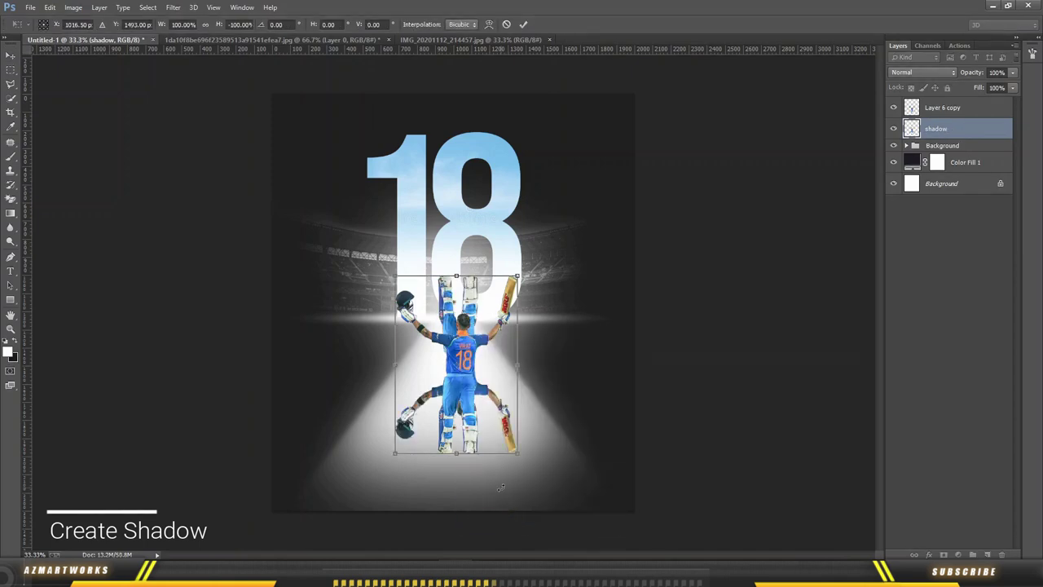
mouse_move(484, 406)
mouse_down()
mouse_move(489, 562)
mouse_move(490, 543)
mouse_up()
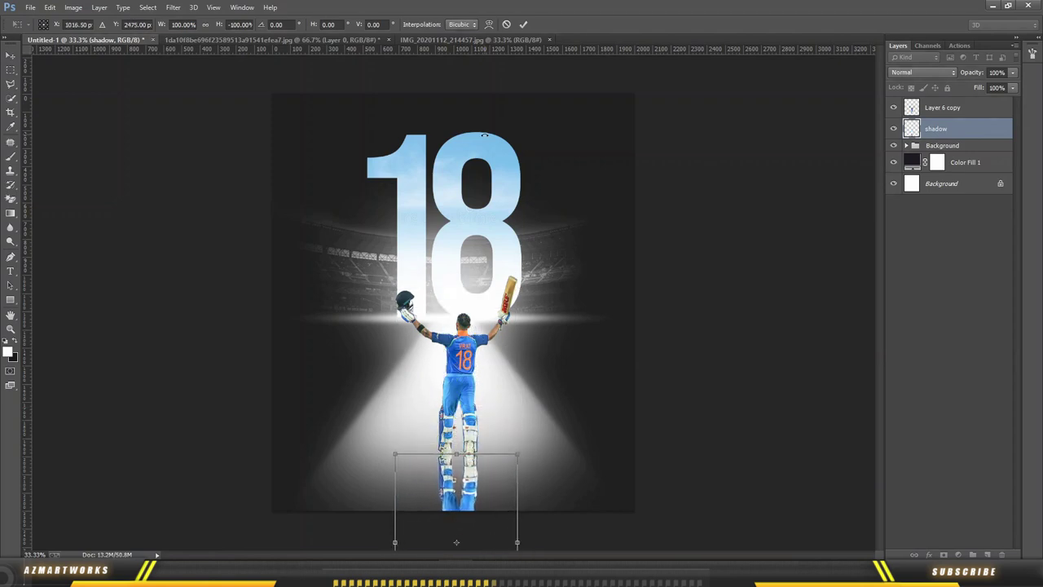
click(523, 24)
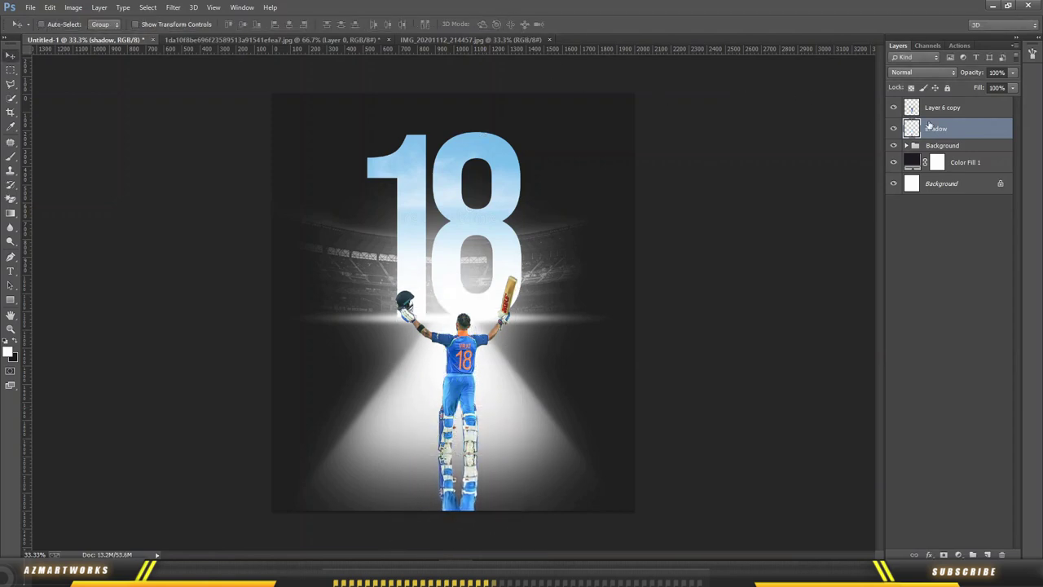
Step: Turn the shadow black with a clipped Hue/Saturation layer at Lightness -100, nudging it down slightly
click(959, 554)
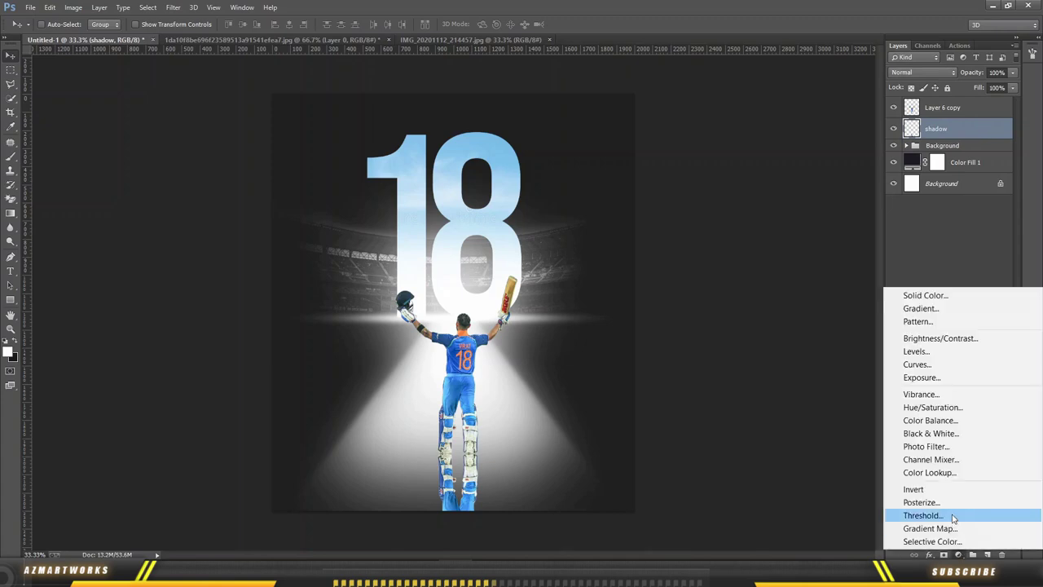
click(932, 408)
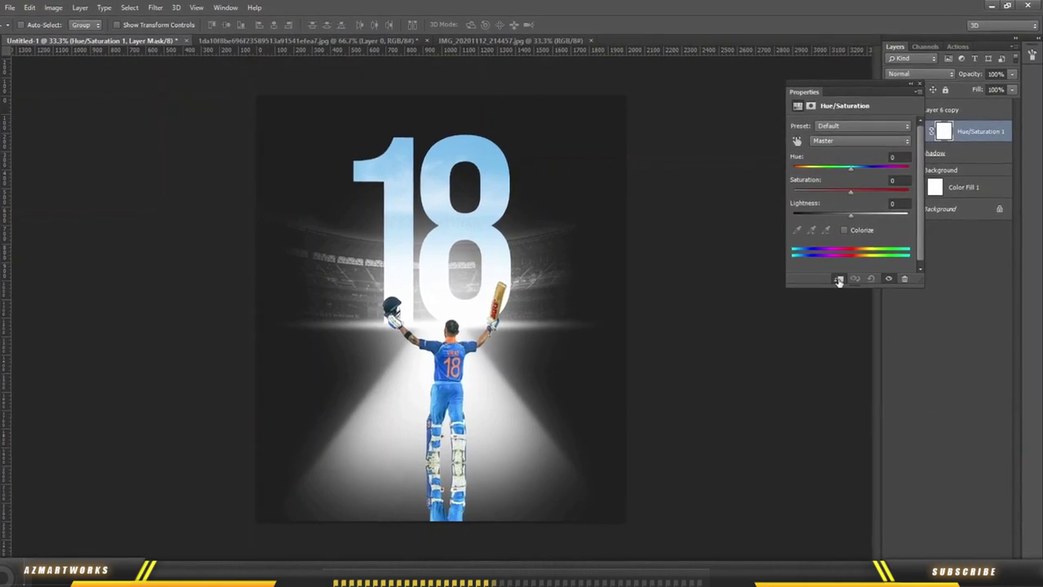
drag(851, 215, 779, 224)
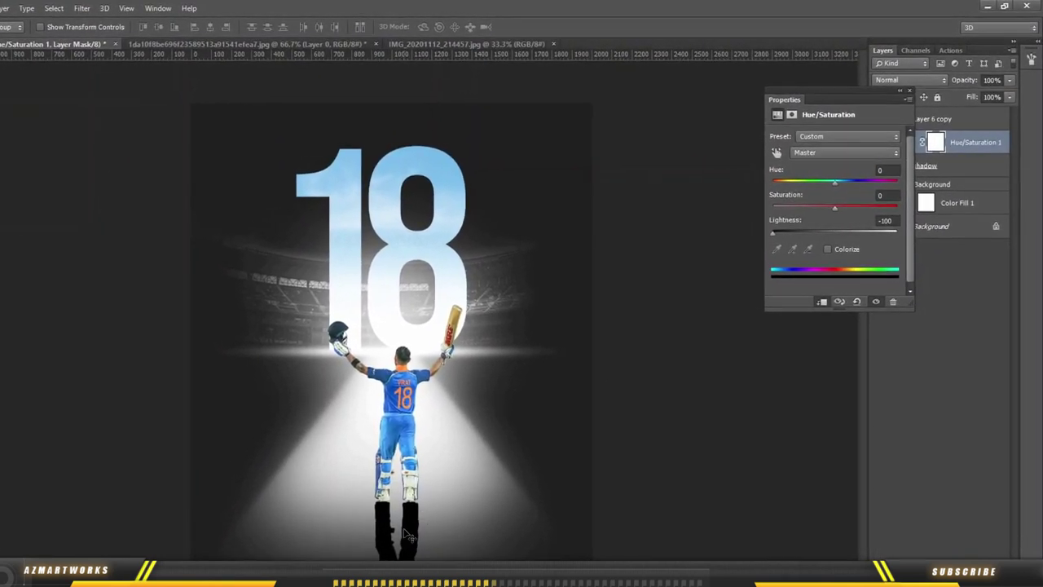
click(909, 90)
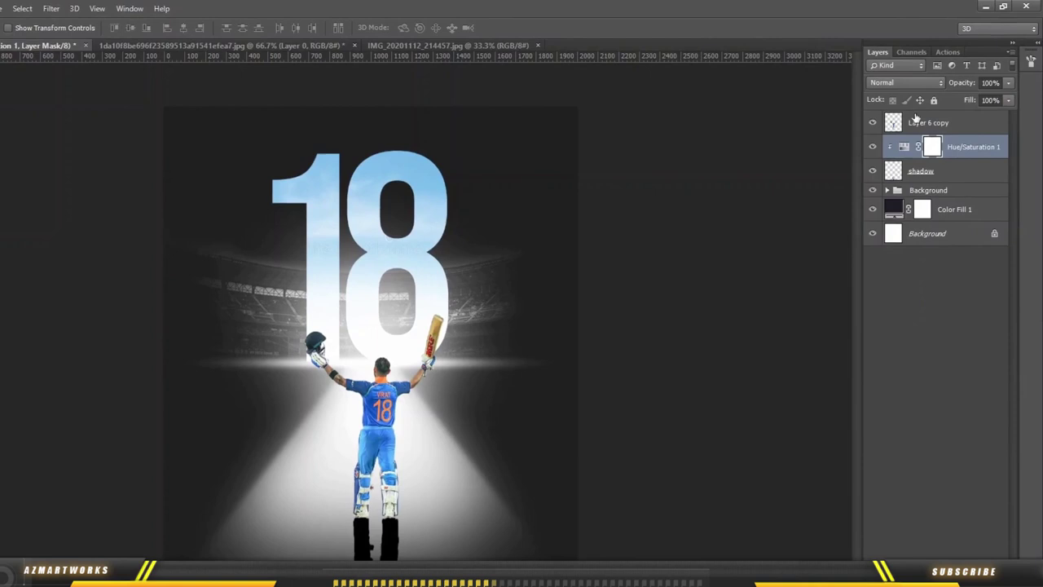
click(959, 178)
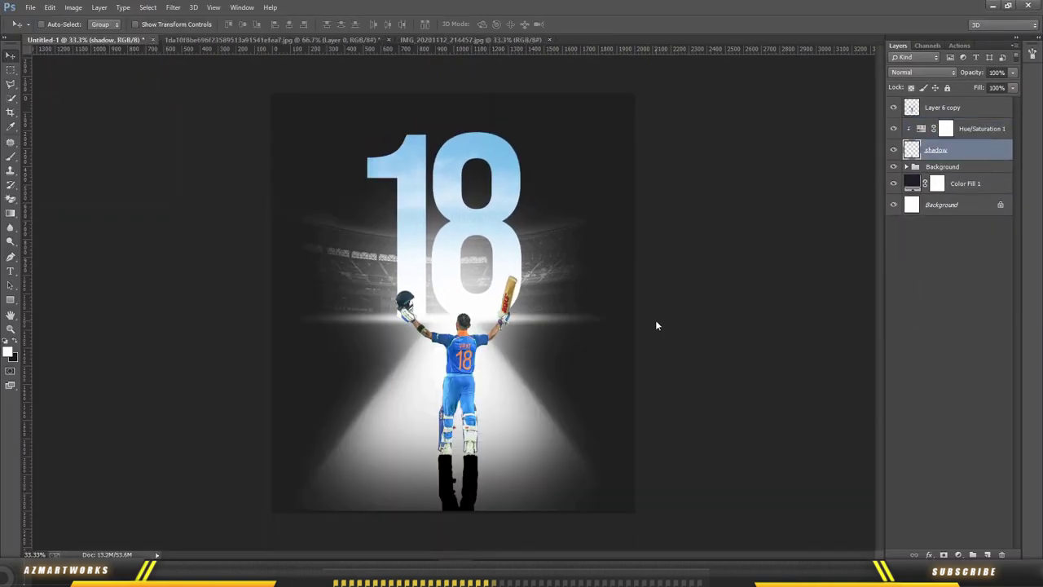
key(shift+Down)
Step: Distort the shadow so it flares flat and wide across the floor at the player's feet
key(ctrl+t)
key(ctrl+minus)
key(ctrl+minus)
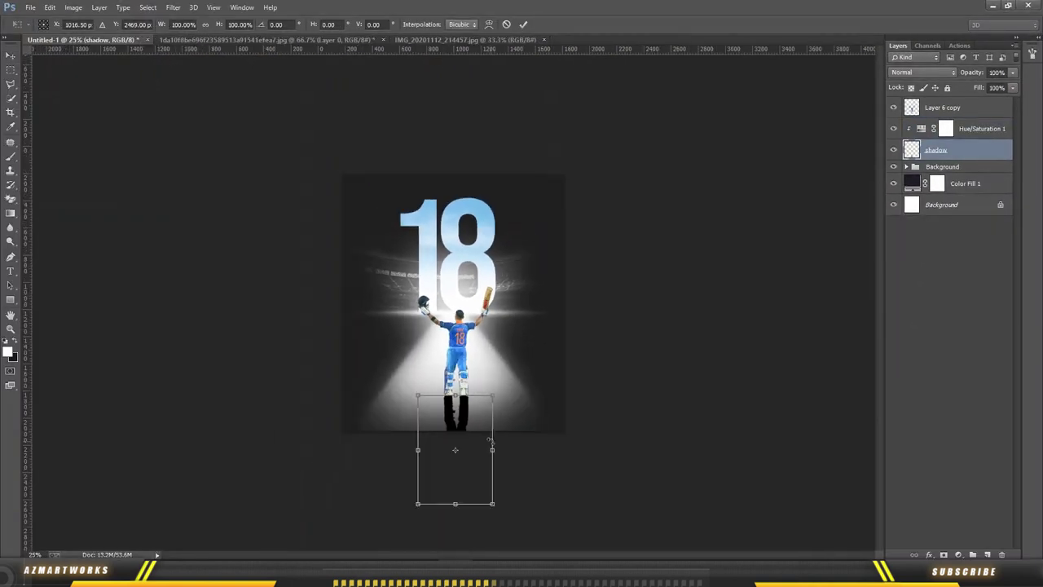
right_click(465, 397)
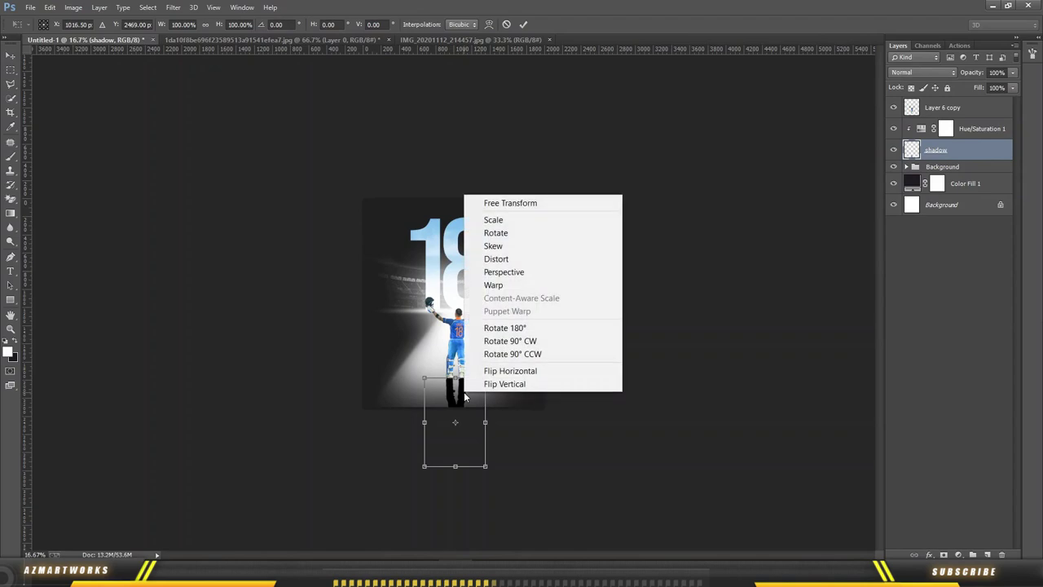
click(497, 259)
mouse_move(485, 465)
mouse_down()
mouse_move(496, 436)
mouse_move(516, 445)
mouse_up()
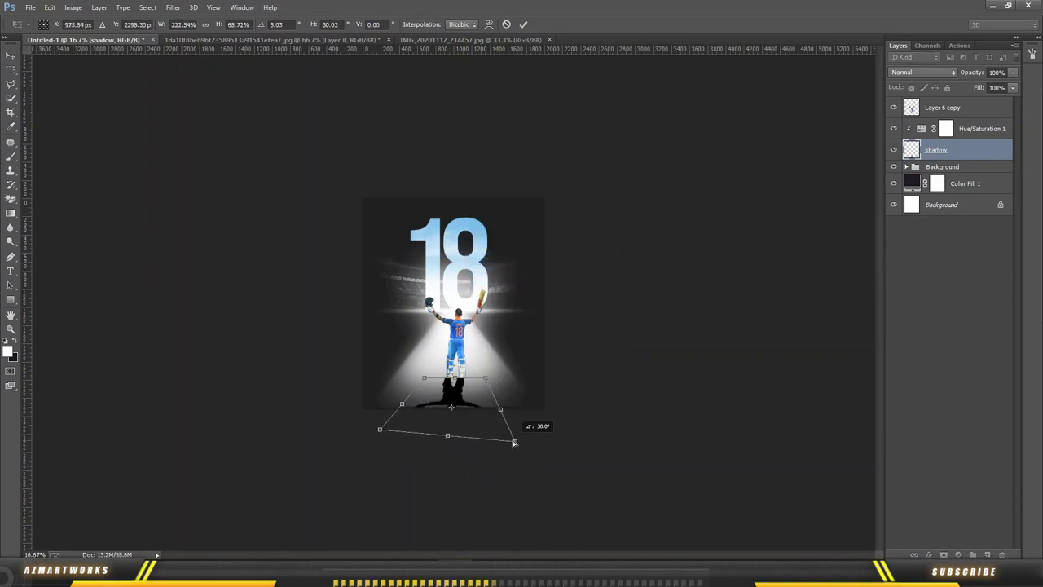
key(ctrl+plus)
key(Return)
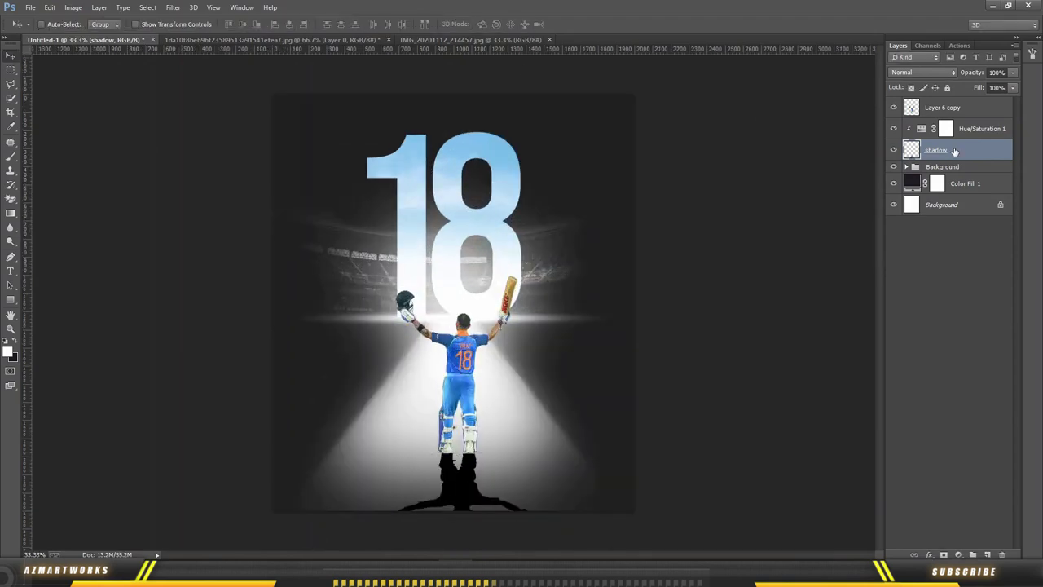
Step: Set a low Gaussian Blur radius on the shadow for subtle softening
click(172, 9)
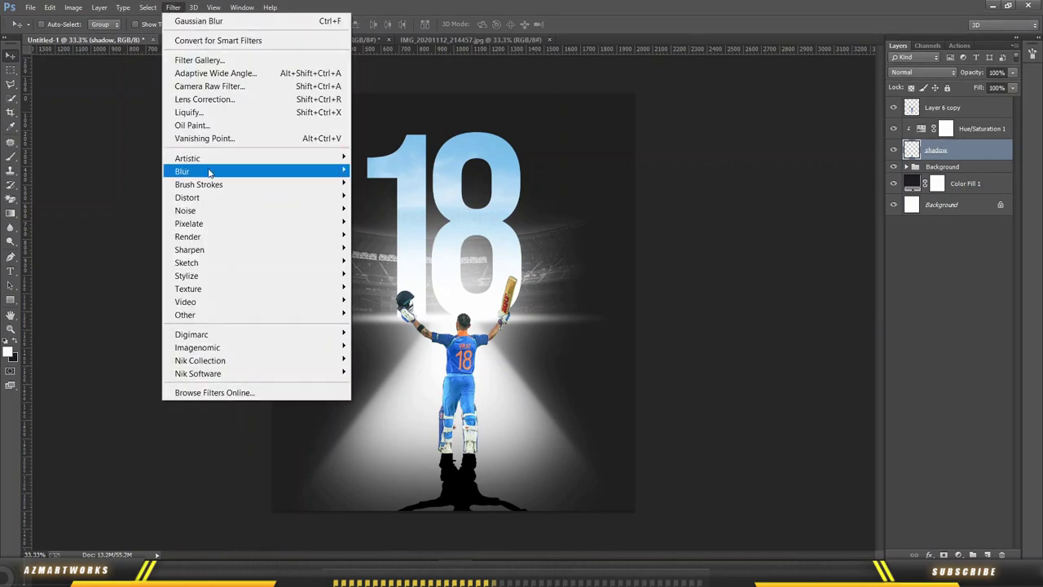
click(379, 268)
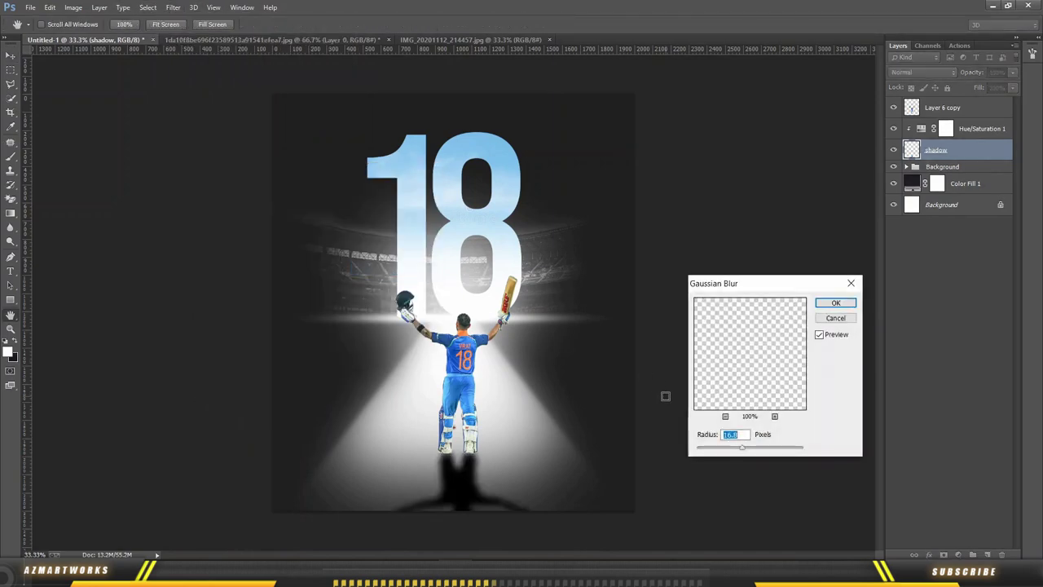
click(705, 453)
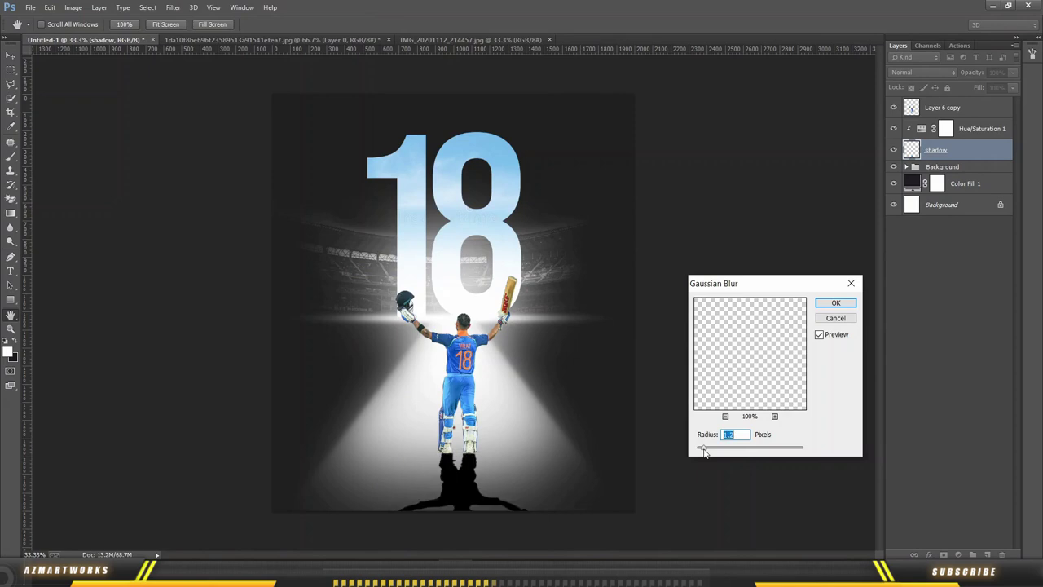
Step: Apply the blur, then fade the shadow's far end by painting black at 9% flow on a mask
click(835, 302)
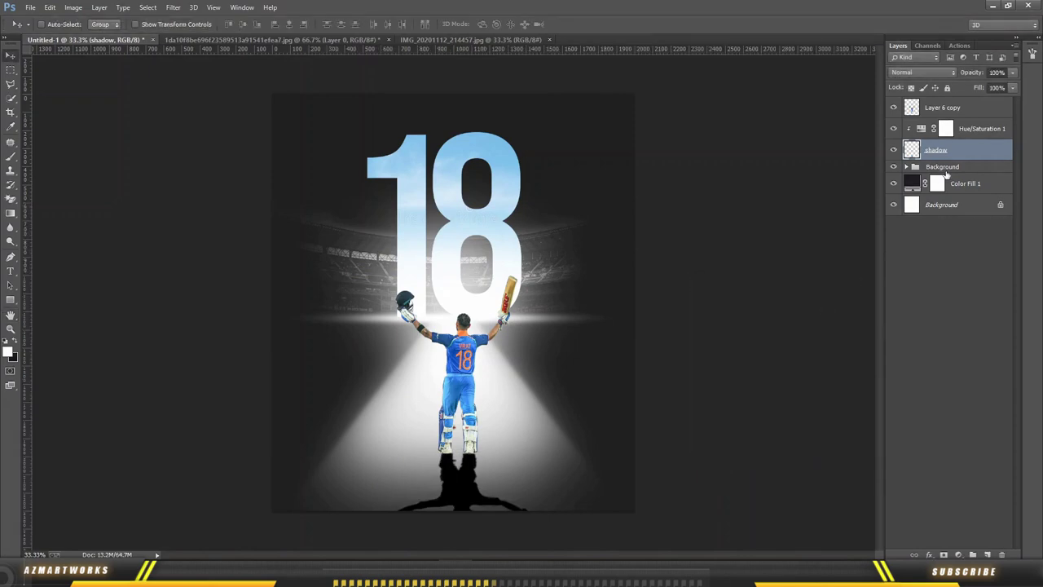
click(944, 554)
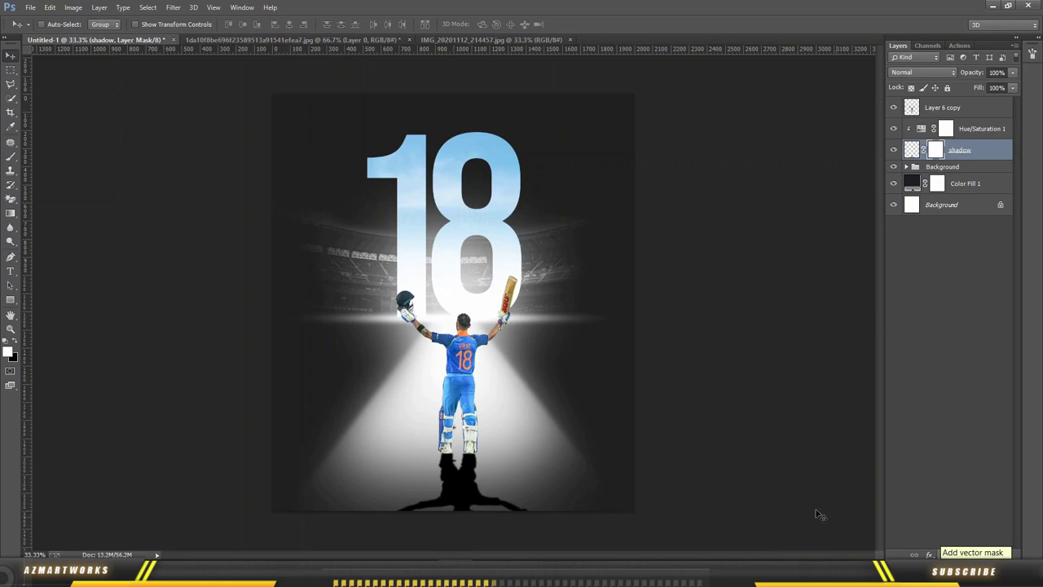
click(12, 158)
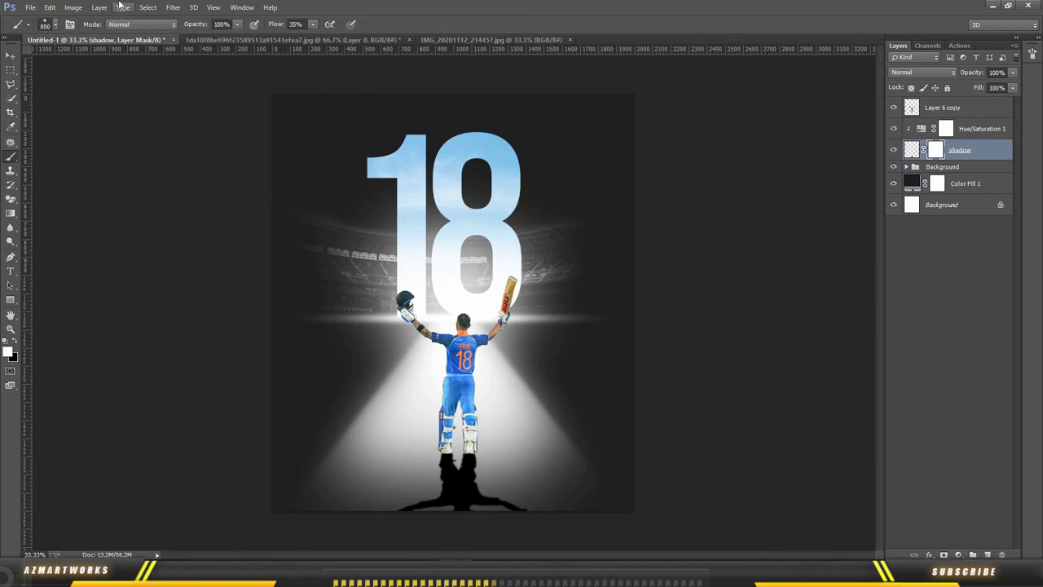
text(x9)
key(Return)
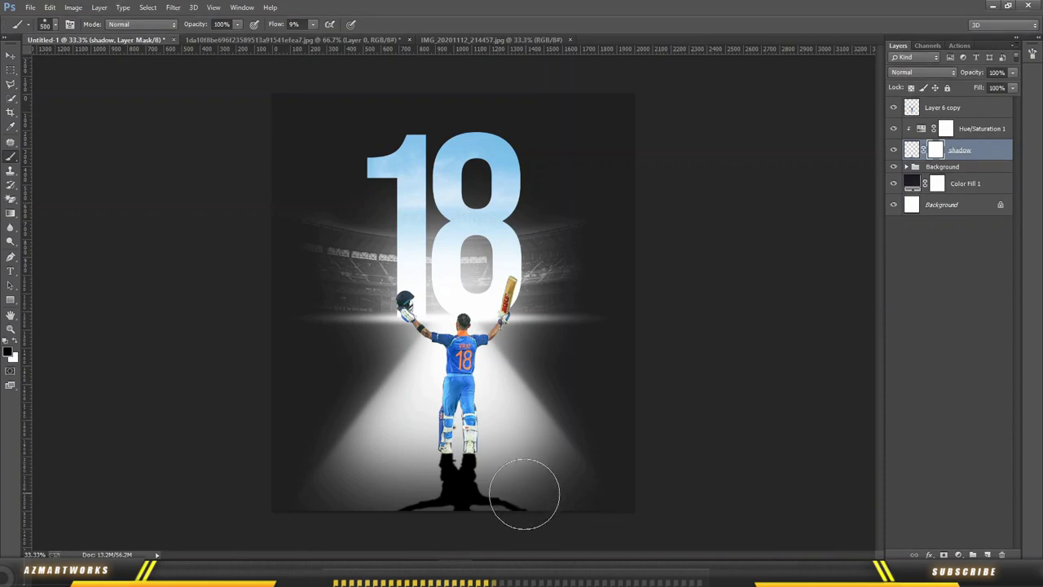
drag(500, 513, 431, 534)
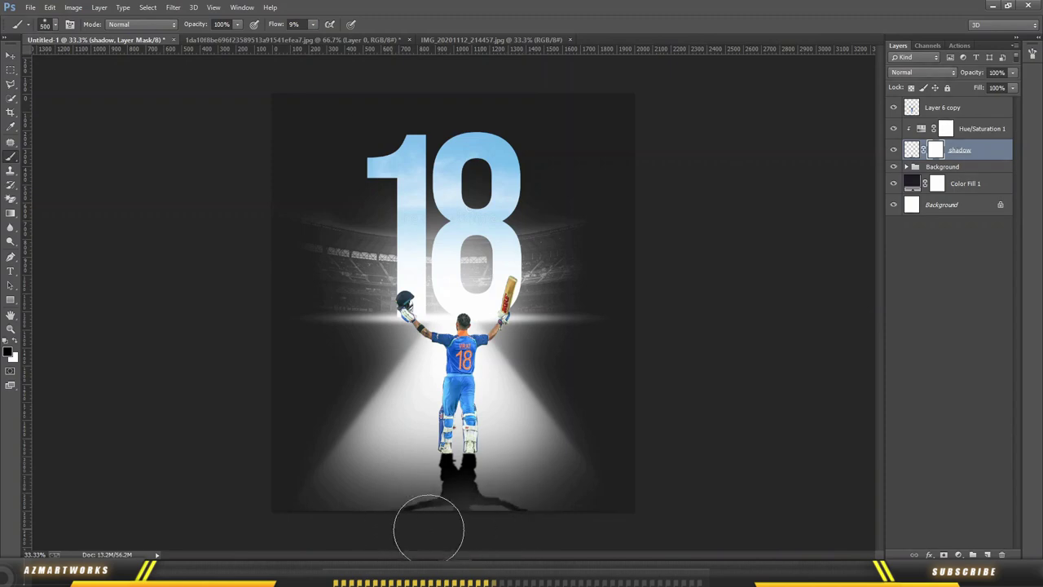
key(v)
Step: On a new layer above Hue/Saturation 1, brush a dark dab and squash it into a flat contact shadow
click(996, 131)
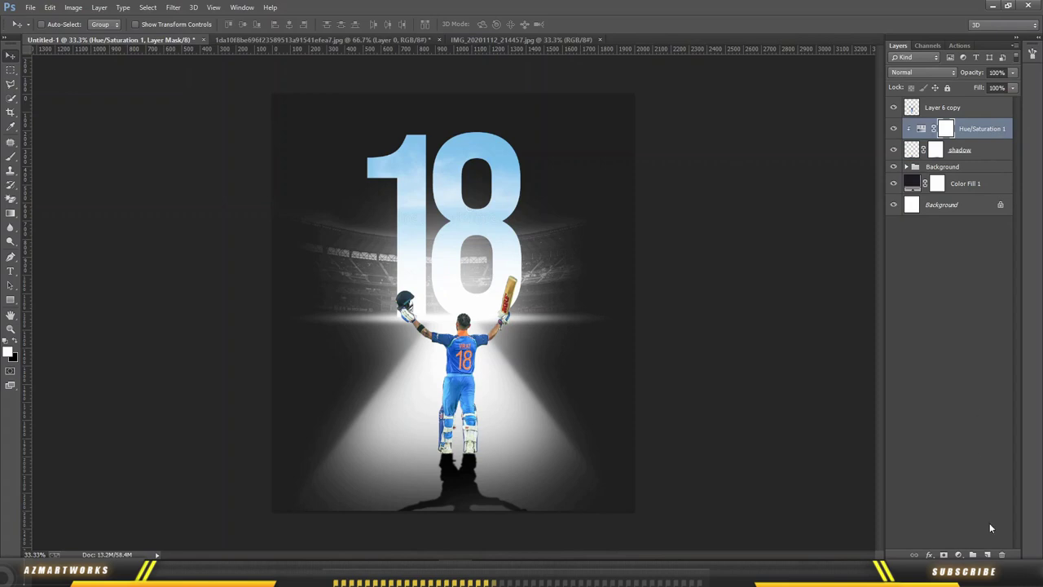
click(988, 555)
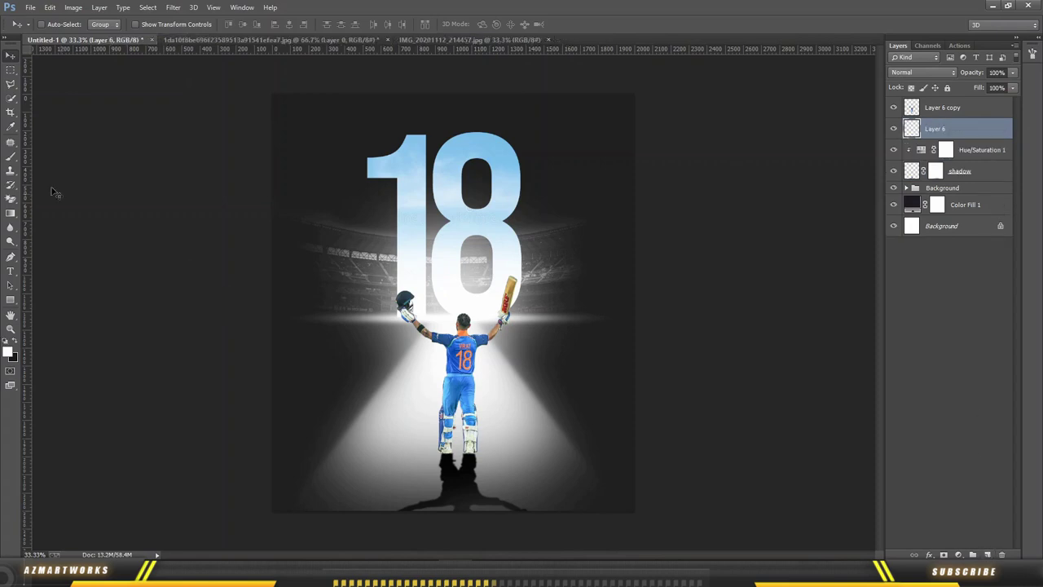
click(10, 156)
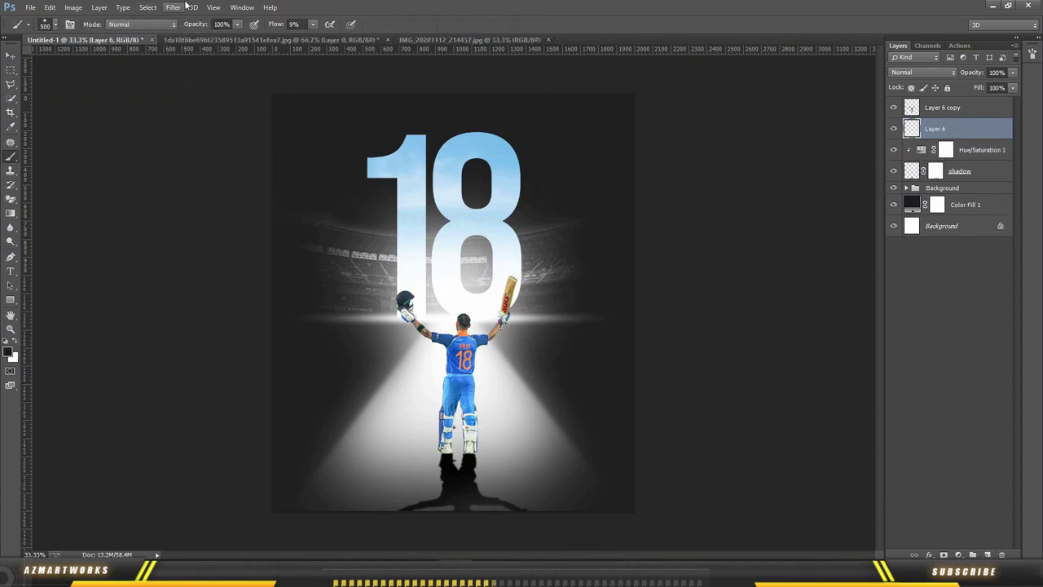
click(373, 378)
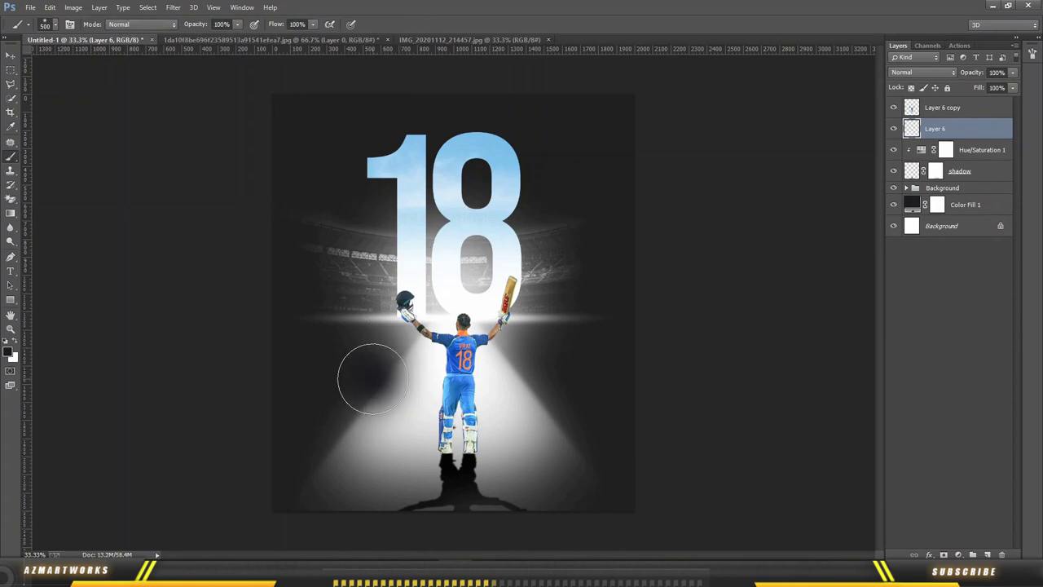
key(ctrl+t)
drag(378, 304, 389, 442)
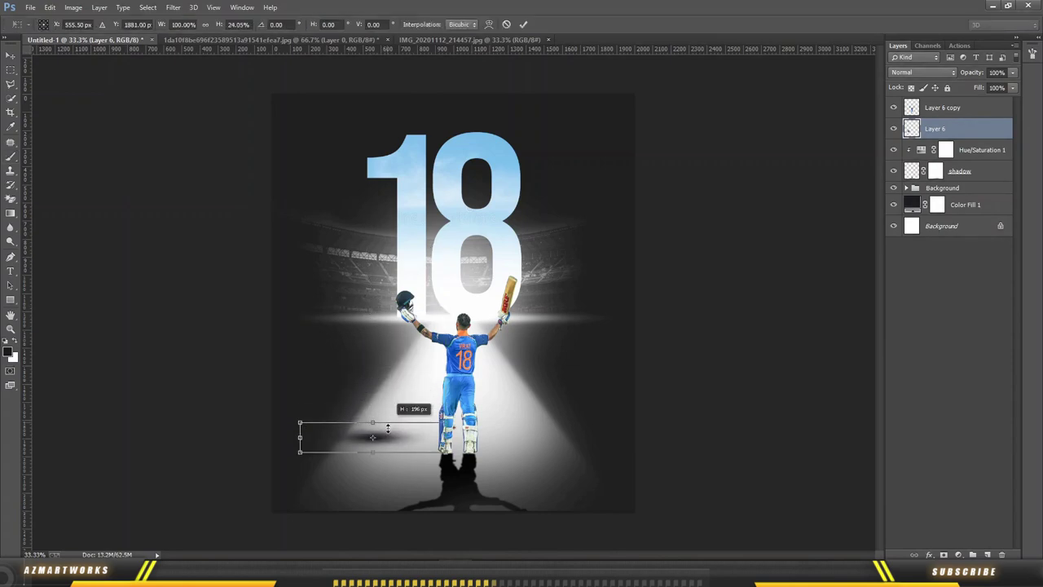
key(Return)
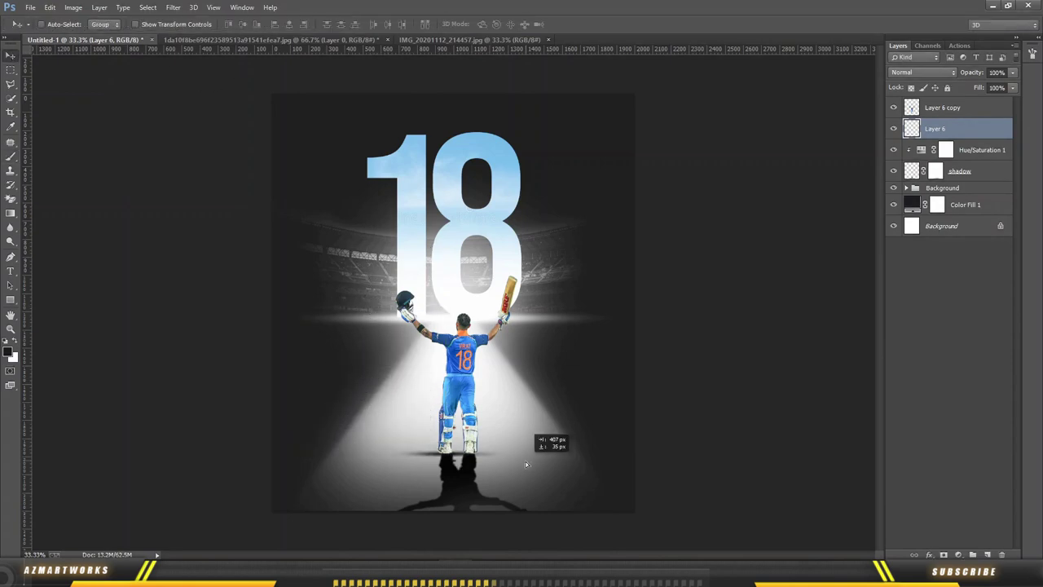
key(ctrl+plus)
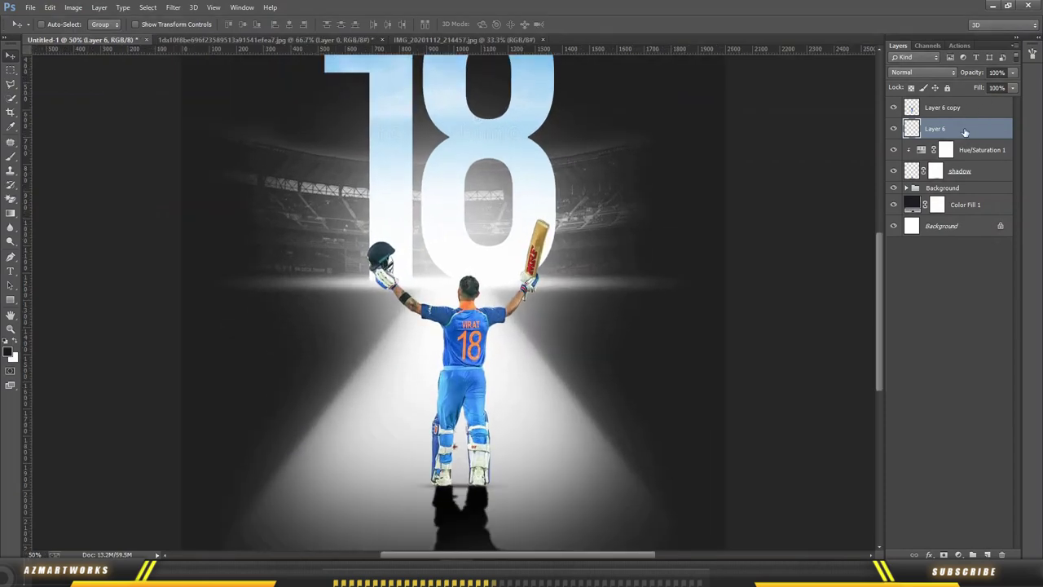
Step: Group Layer 6, Hue/Saturation 1 and shadow as 'shadows', then select Layer 6 copy
shift+click(988, 175)
right_click(978, 176)
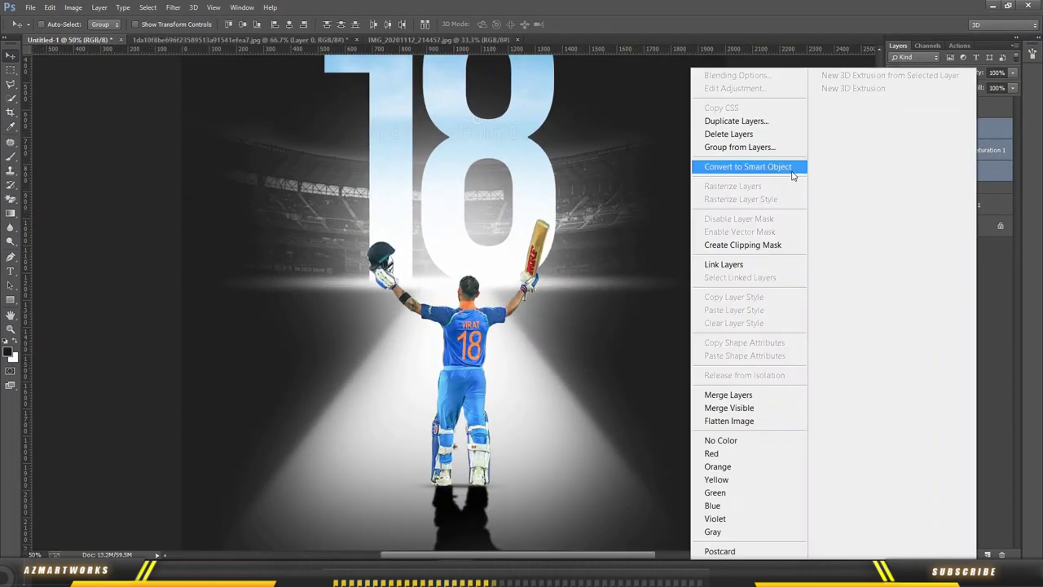
text(shad)
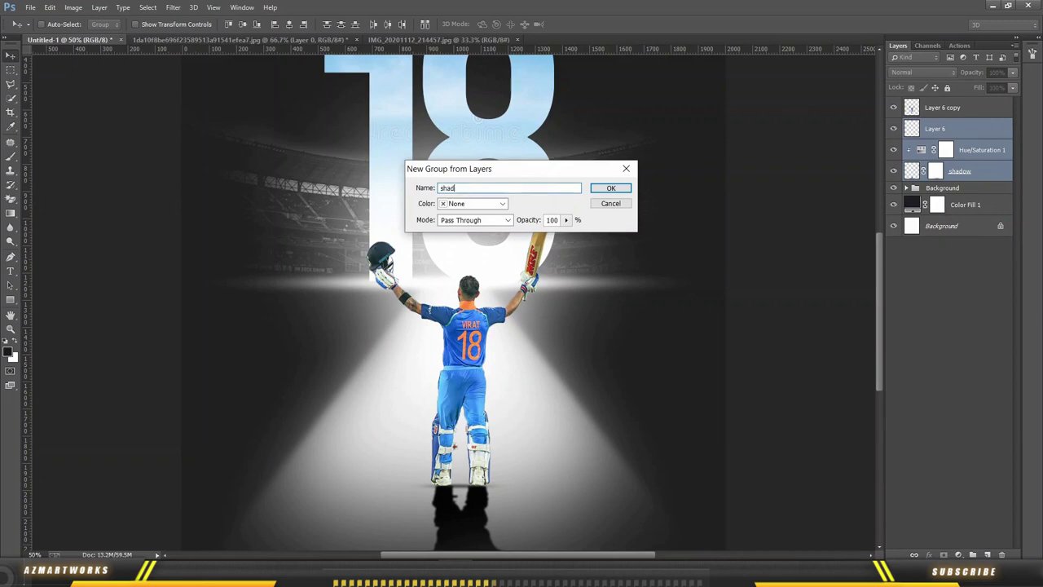
text(ows)
key(Return)
click(892, 125)
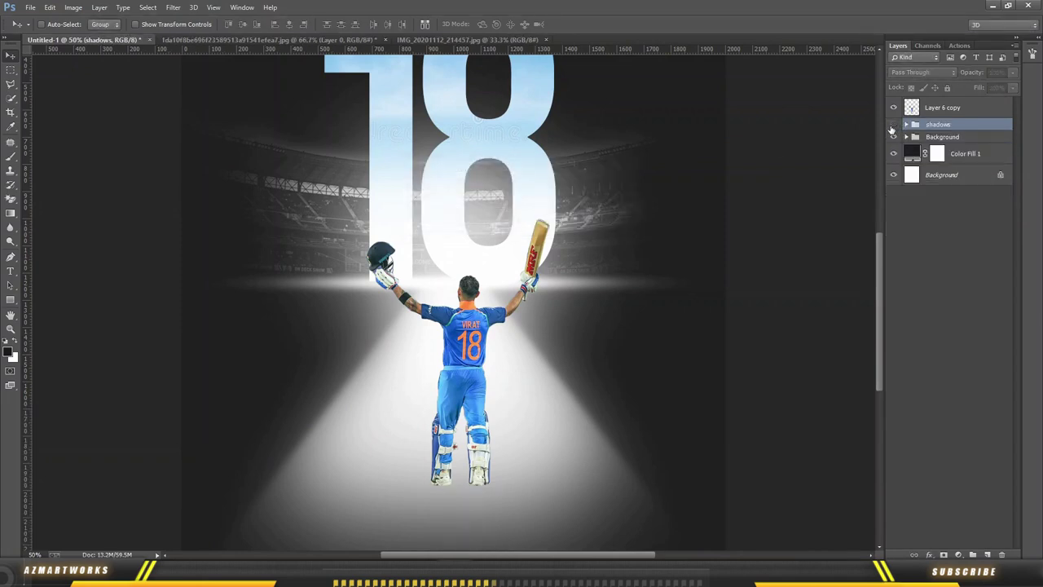
click(892, 126)
click(937, 110)
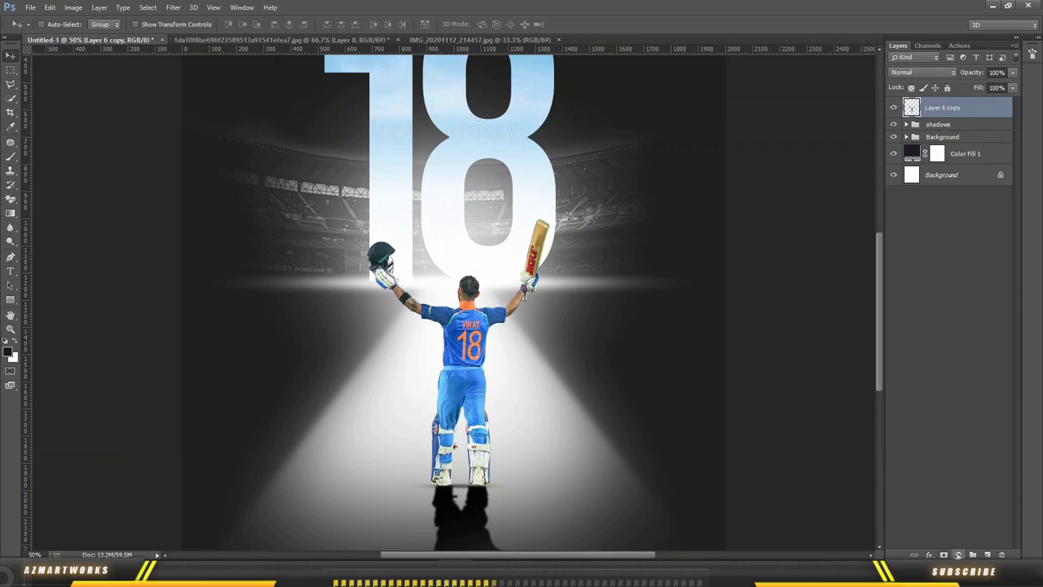
click(958, 555)
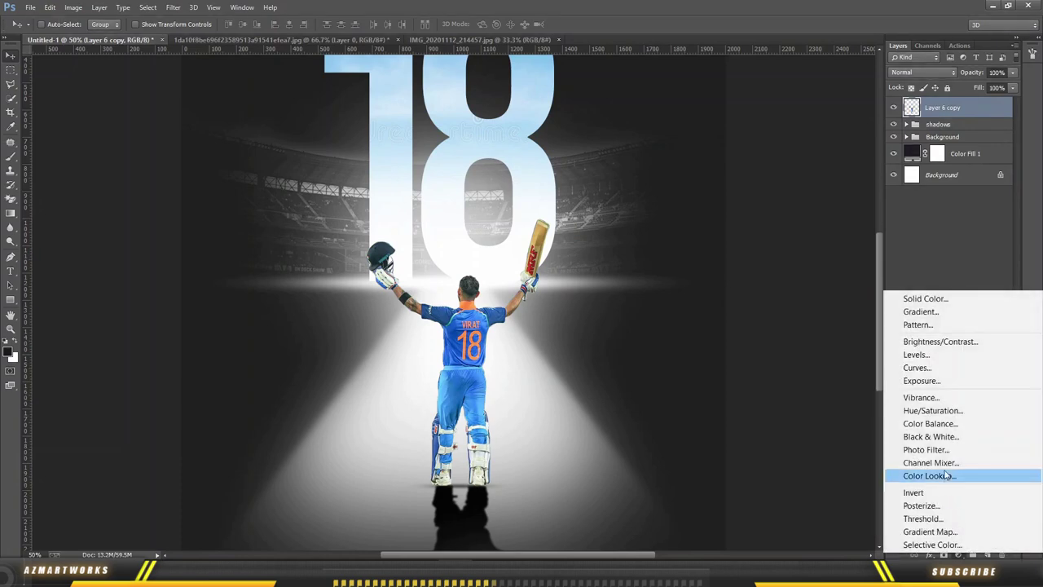
Step: Add a clipped Levels adjustment to the player with output white capped at 196
click(933, 356)
drag(911, 236, 889, 236)
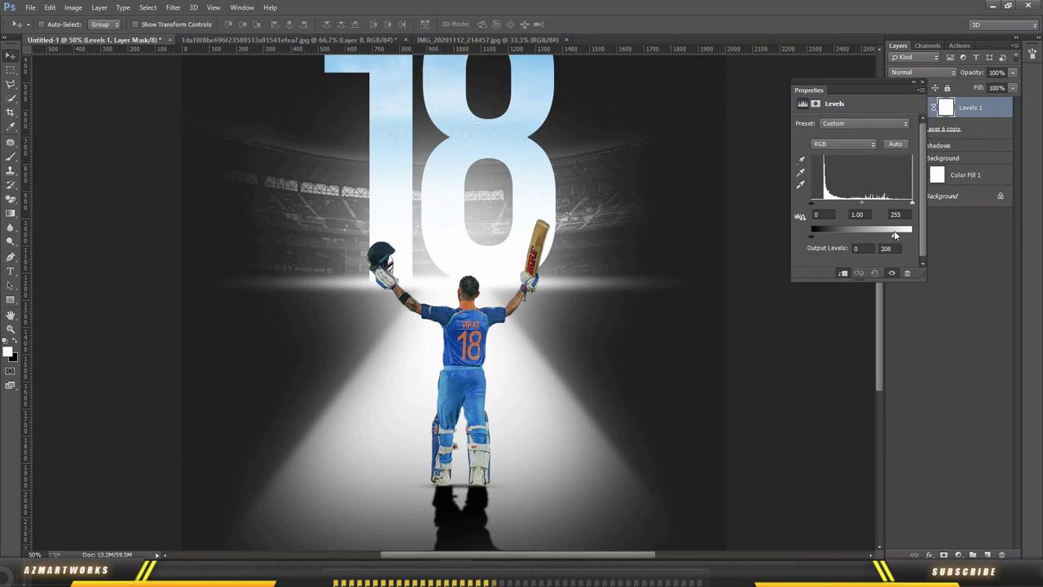
click(921, 82)
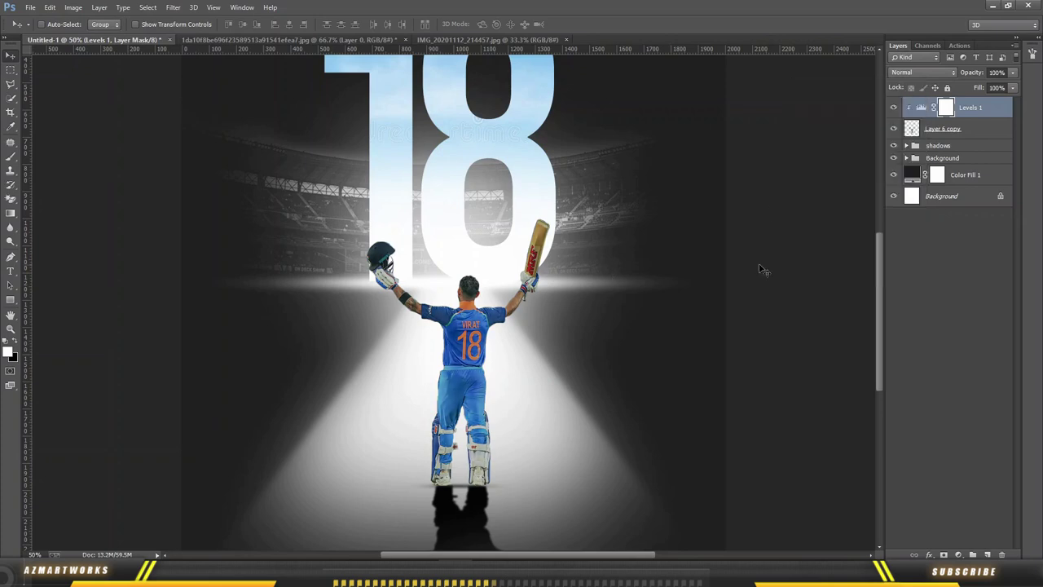
Step: Add a Brightness/Contrast adjustment with brightness raised to 150
click(959, 555)
click(939, 346)
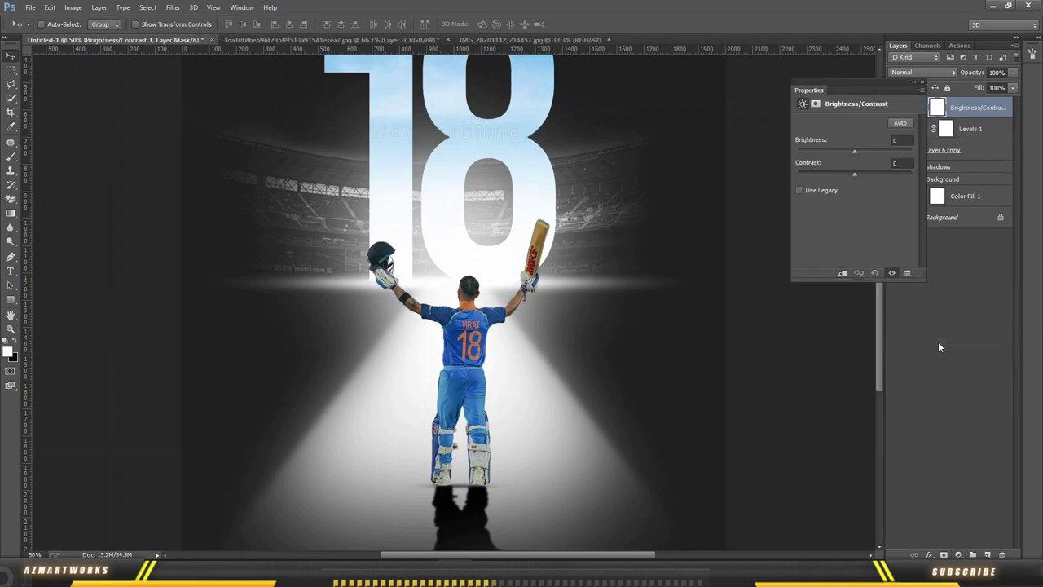
drag(852, 90, 735, 96)
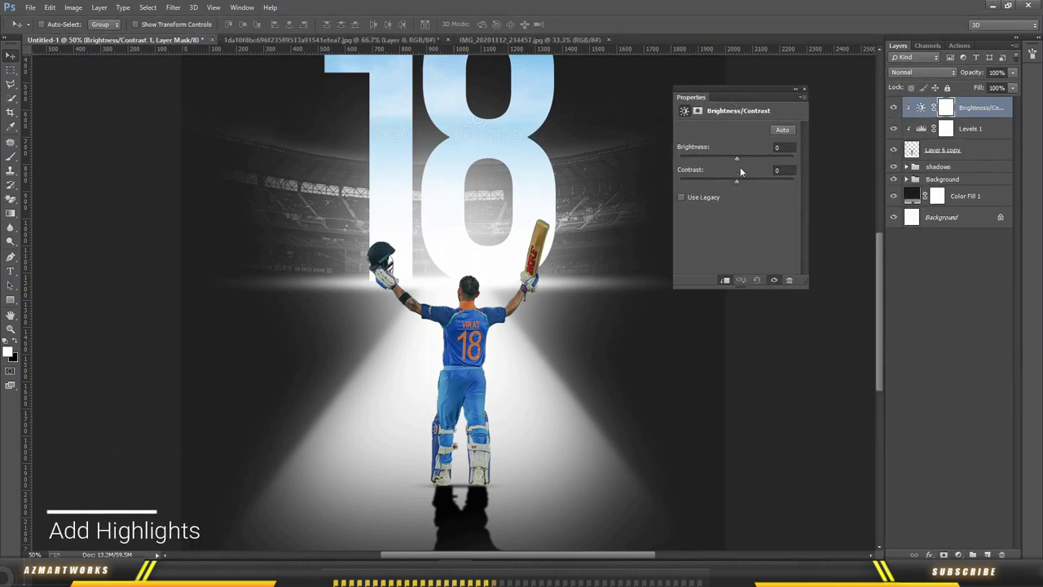
drag(750, 160, 796, 158)
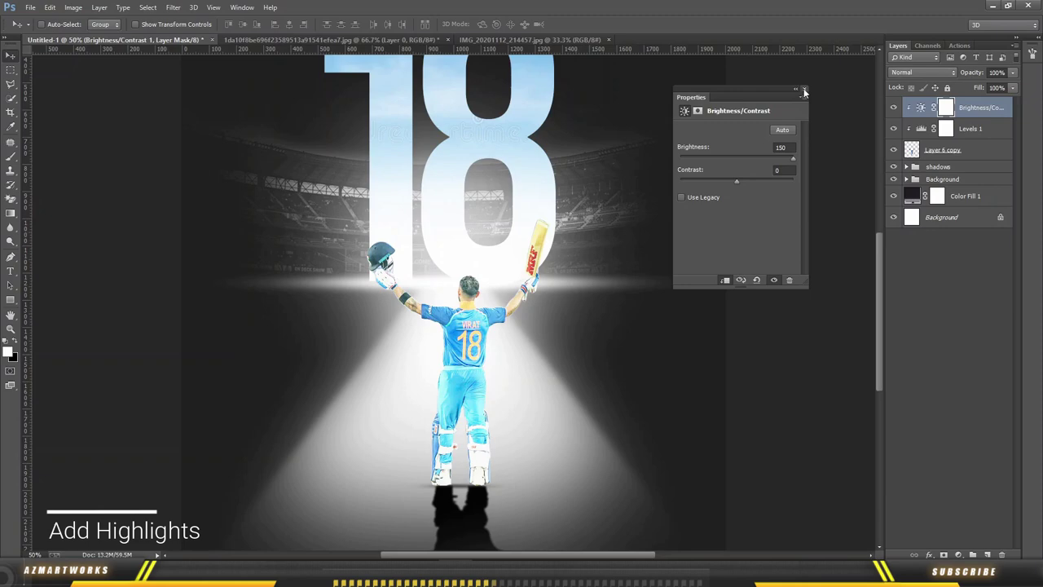
click(805, 90)
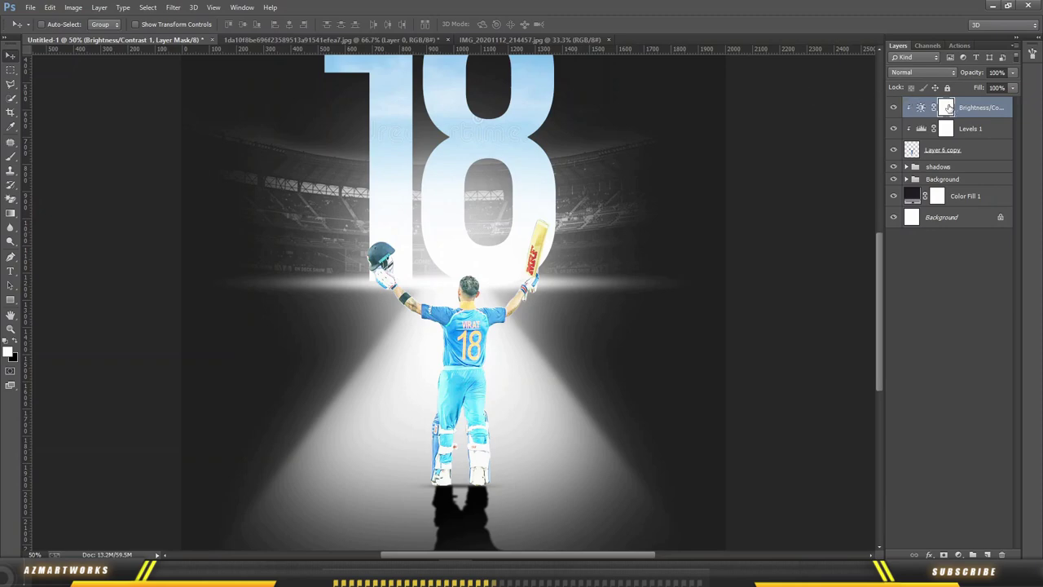
Step: Invert the Brightness/Contrast mask and paint white highlight along the player's raised arm
key(ctrl+i)
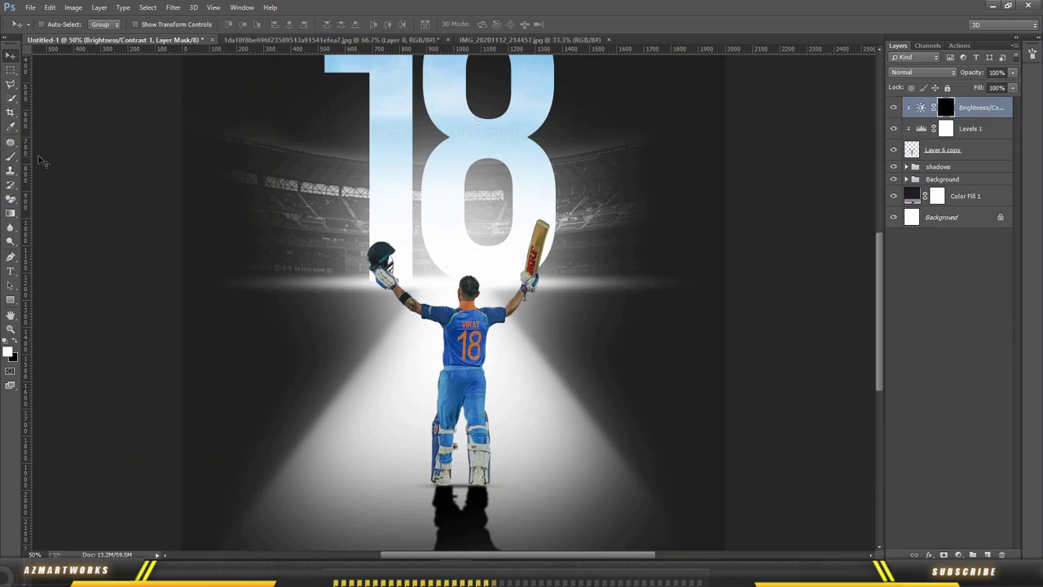
click(11, 156)
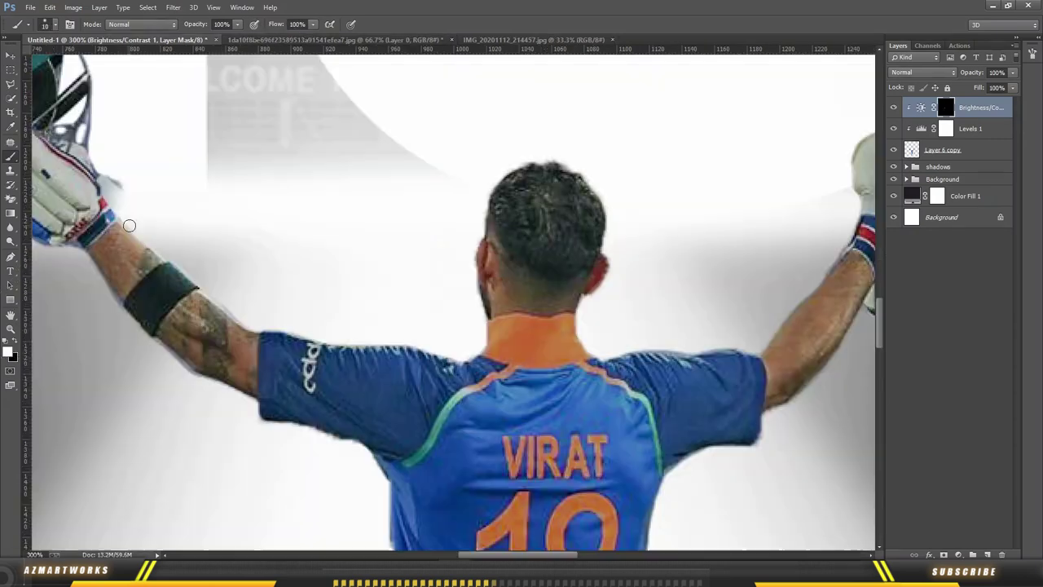
key(ctrl+plus)
key(ctrl+plus)
key(ctrl+plus)
mouse_move(144, 241)
mouse_down()
mouse_move(242, 321)
mouse_move(444, 359)
mouse_move(481, 347)
mouse_move(529, 160)
mouse_move(694, 351)
mouse_up()
Step: Paint white along the right edge of the leg pad for rim light
scroll(694, 350, right, 5)
scroll(521, 244, up, 3)
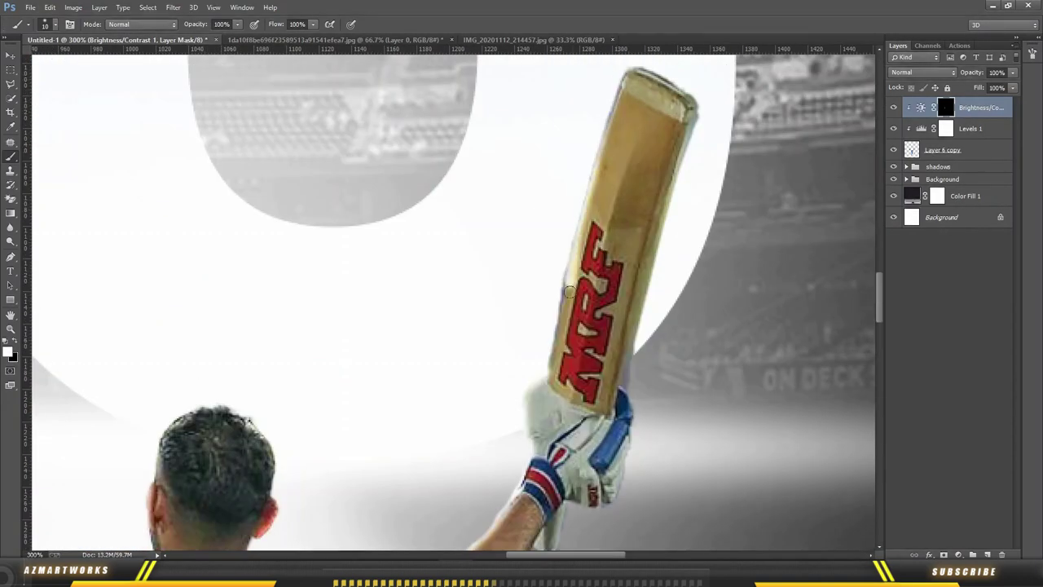
scroll(555, 319, up, 1)
scroll(586, 269, down, 1)
scroll(546, 400, down, 2)
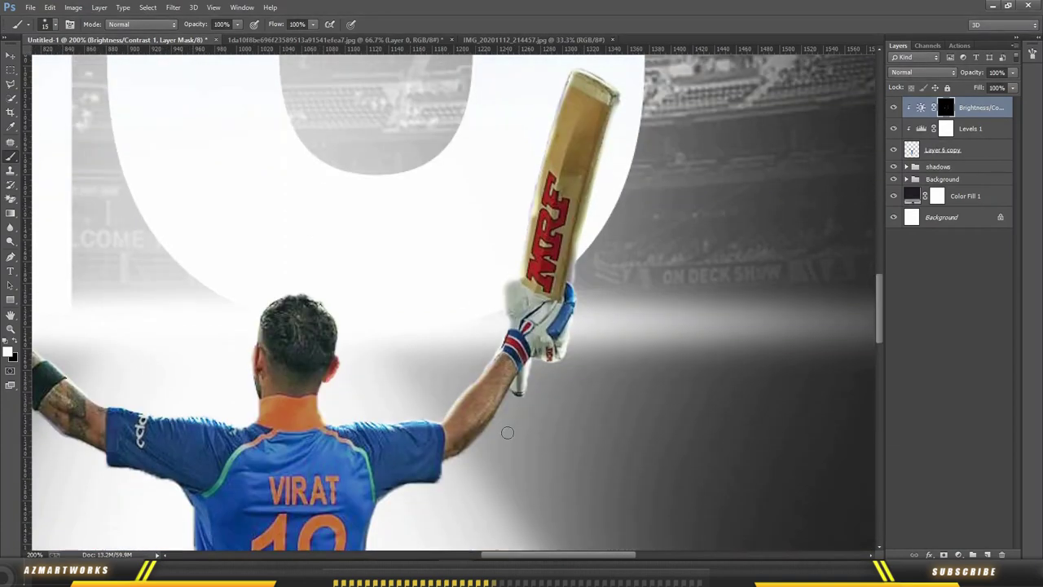
scroll(481, 423, down, 2)
scroll(447, 415, down, 3)
scroll(192, 363, down, 2)
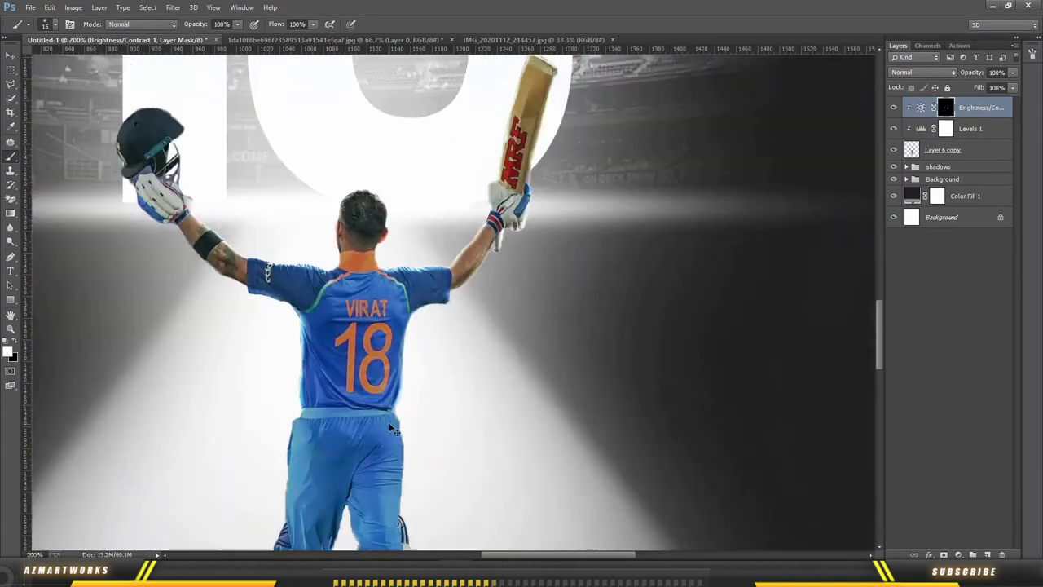
scroll(380, 261, up, 1)
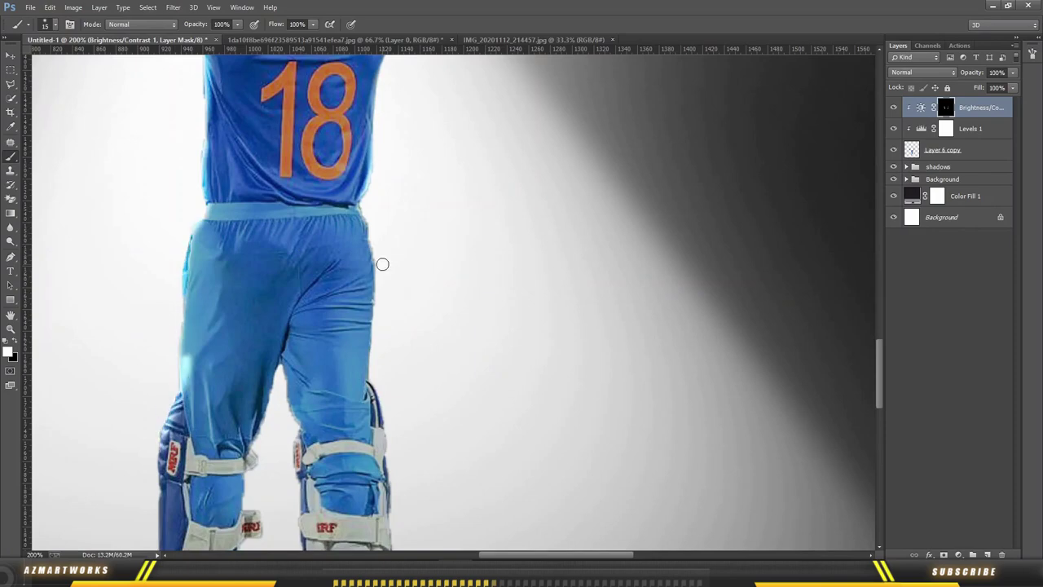
scroll(361, 213, down, 1)
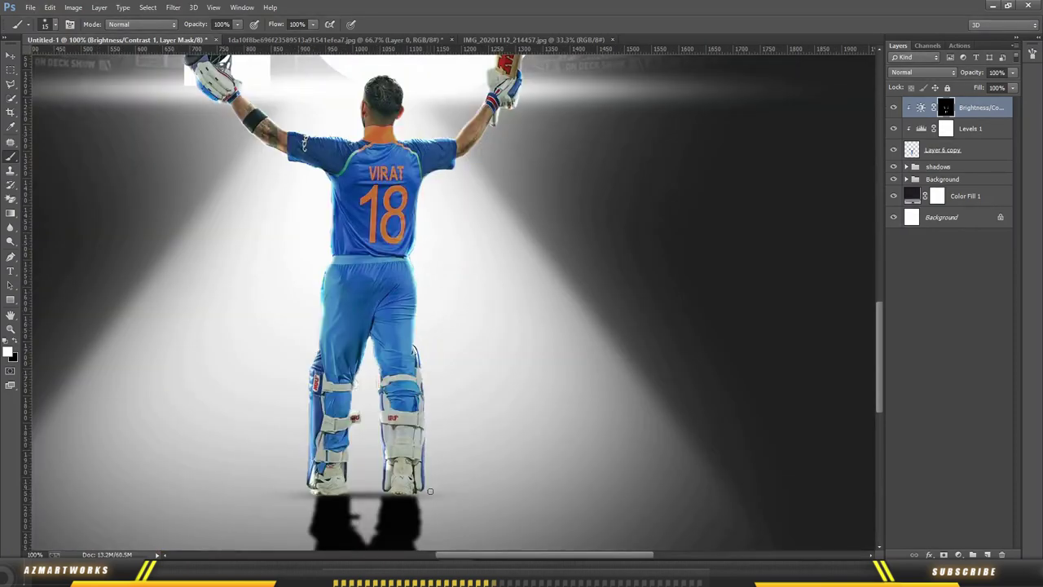
drag(428, 461, 423, 380)
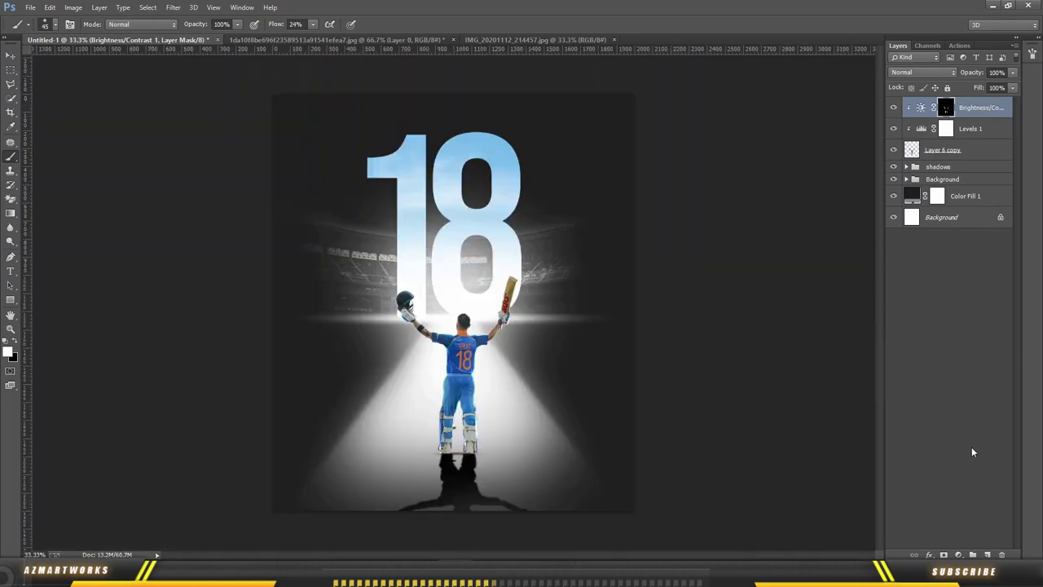
Step: Add a new layer clipped to the layer below, blended in Soft Light, with brush flow 12%
click(988, 554)
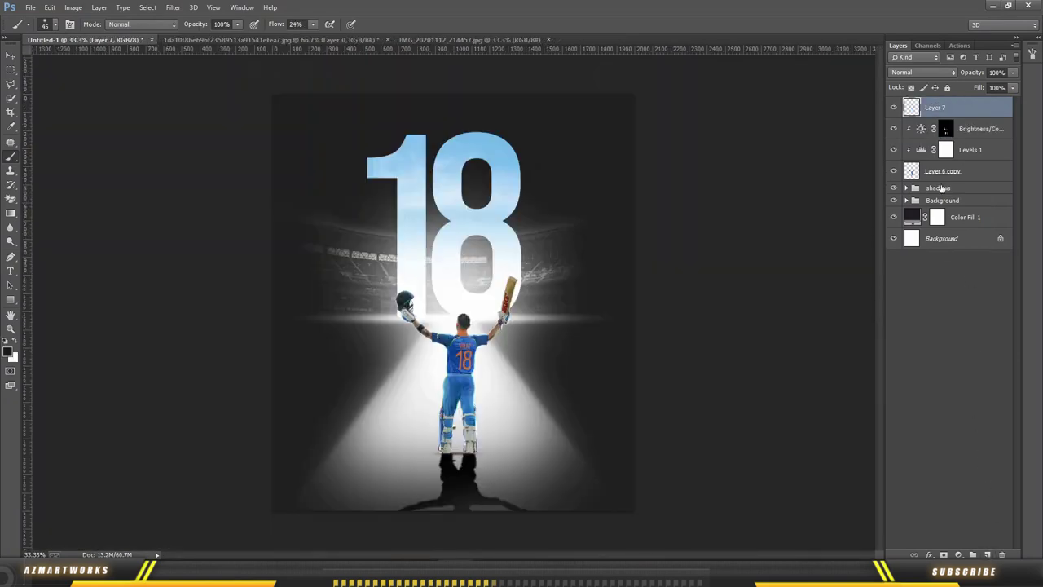
right_click(966, 109)
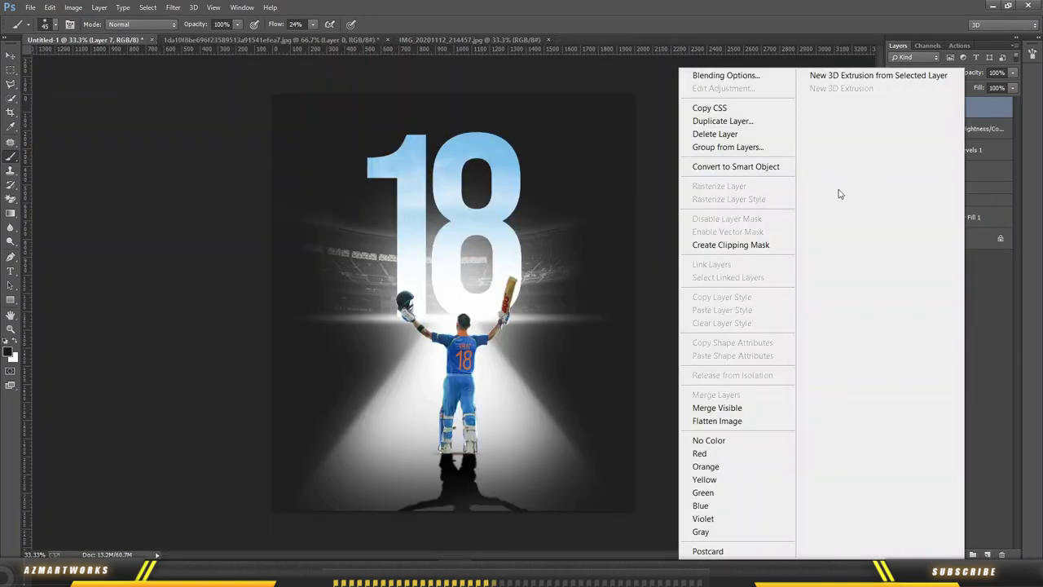
click(775, 243)
drag(273, 27, 267, 27)
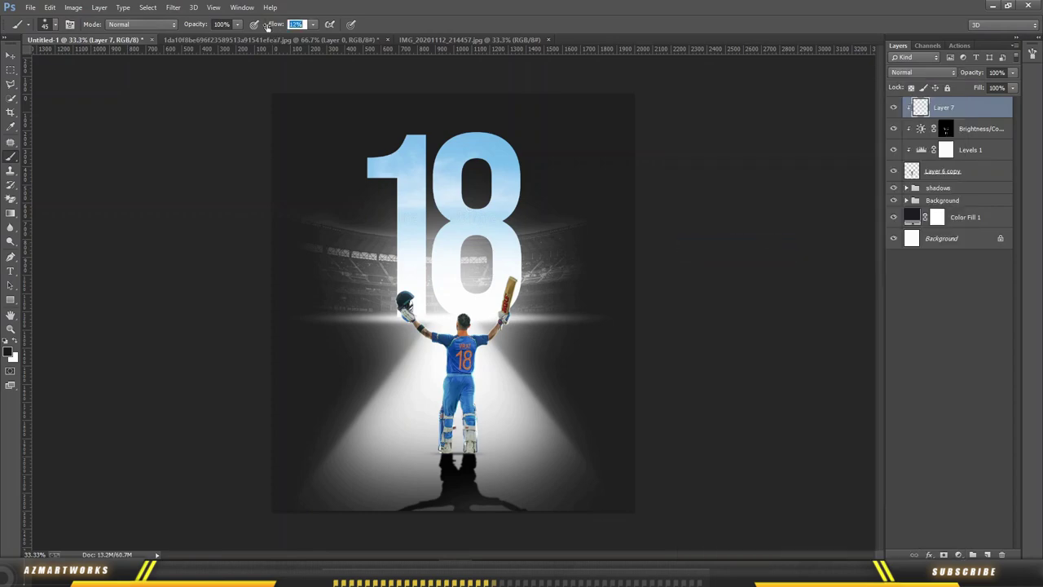
key(ctrl+plus)
key(ctrl+plus)
key(ctrl+plus)
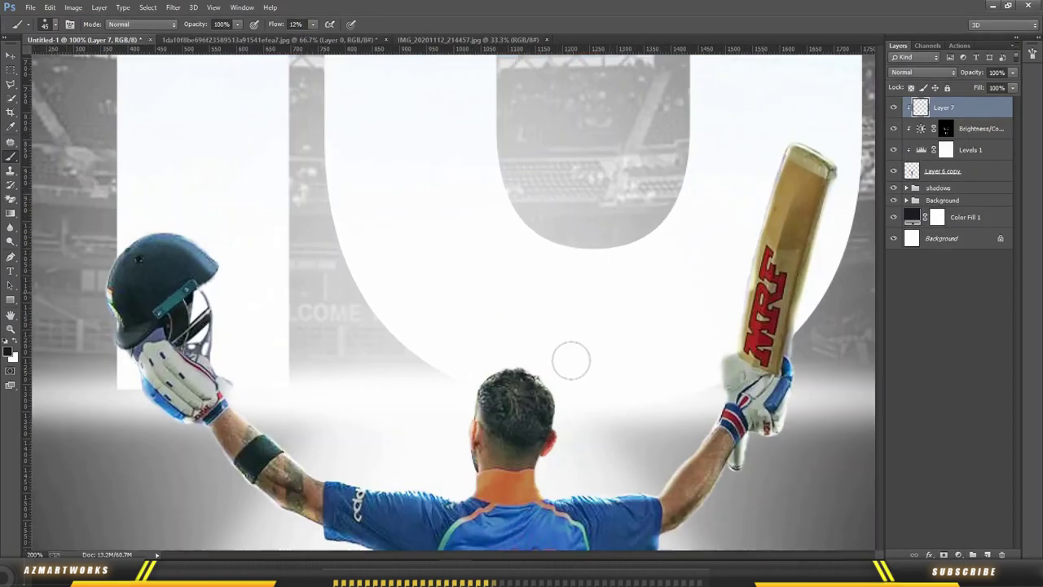
scroll(568, 363, down, 5)
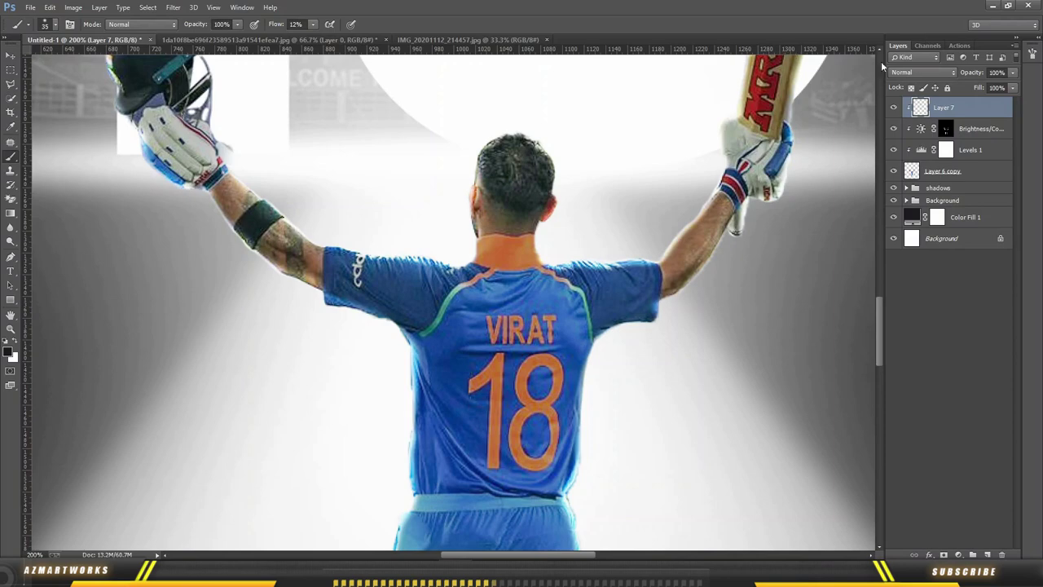
click(923, 72)
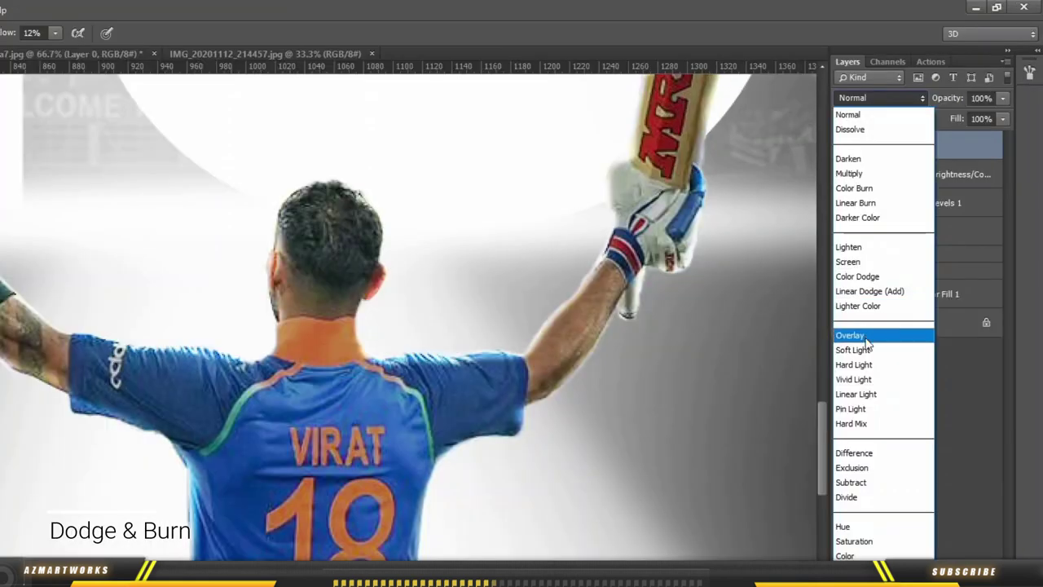
click(866, 349)
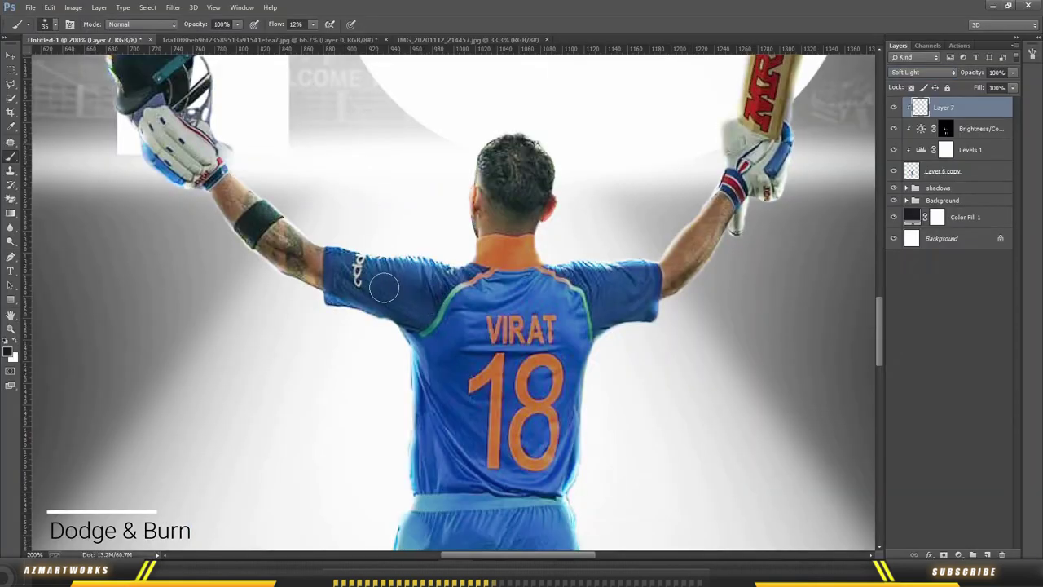
Step: Paint dark shading on the arm, shoulder and figure, then set the layer opacity to 65%
mouse_move(384, 288)
mouse_down()
mouse_move(305, 265)
mouse_move(237, 195)
mouse_move(312, 267)
mouse_up()
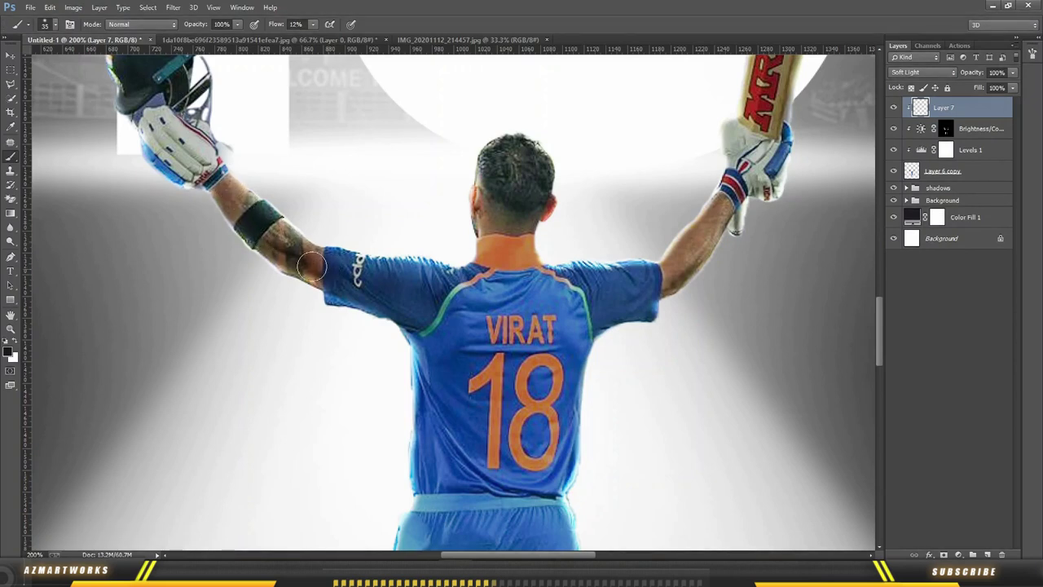
mouse_move(601, 303)
mouse_down()
mouse_move(654, 281)
mouse_move(542, 294)
mouse_move(493, 199)
mouse_move(520, 195)
mouse_up()
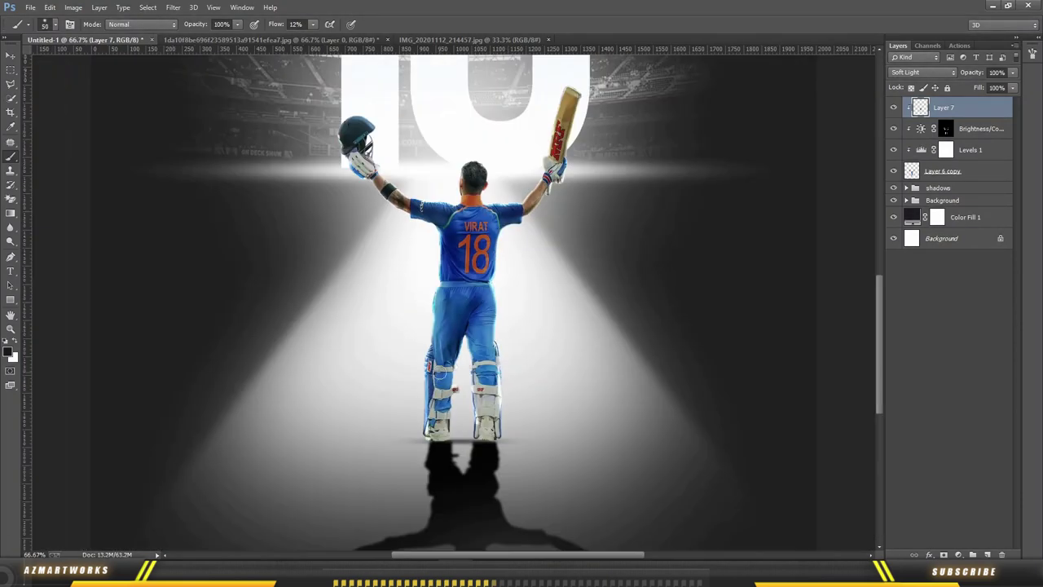
mouse_move(439, 381)
mouse_down()
mouse_move(484, 383)
mouse_move(477, 208)
mouse_move(571, 93)
mouse_move(444, 376)
mouse_move(484, 339)
mouse_up()
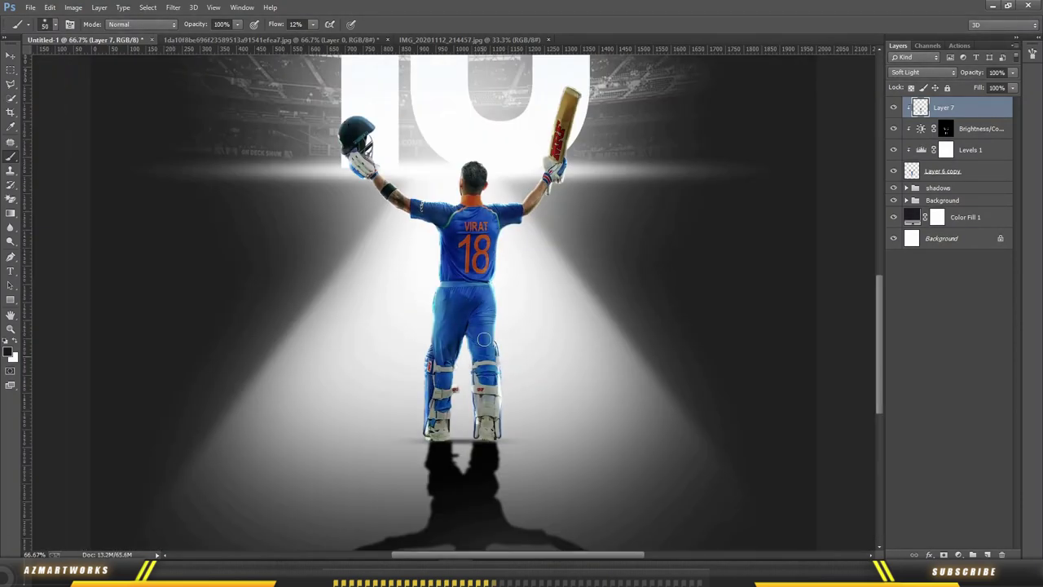
click(894, 107)
click(894, 108)
drag(971, 75, 953, 75)
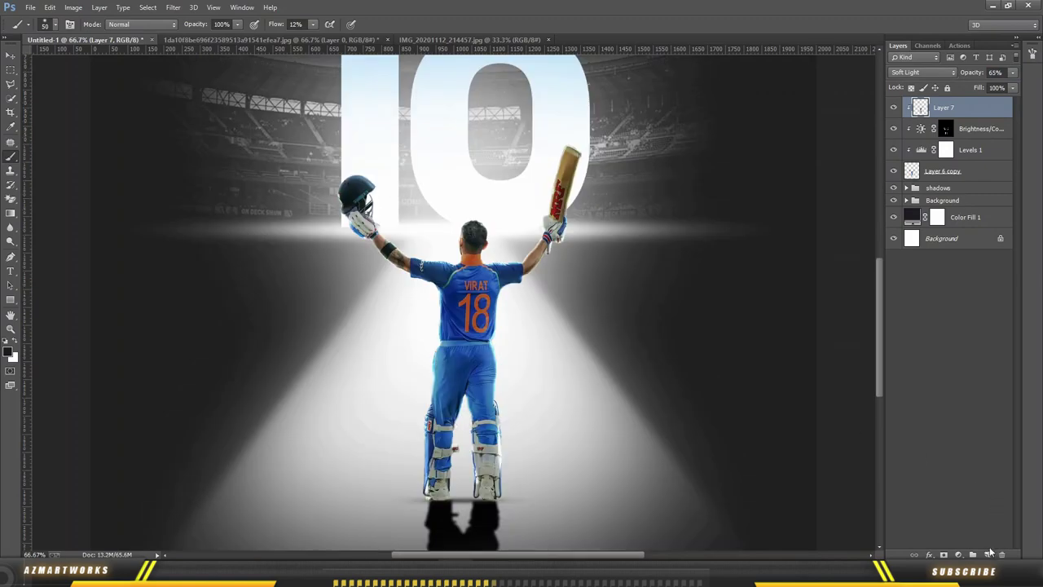
Step: Add Layer 8 on top in Screen blend mode for highlights
click(989, 554)
click(928, 77)
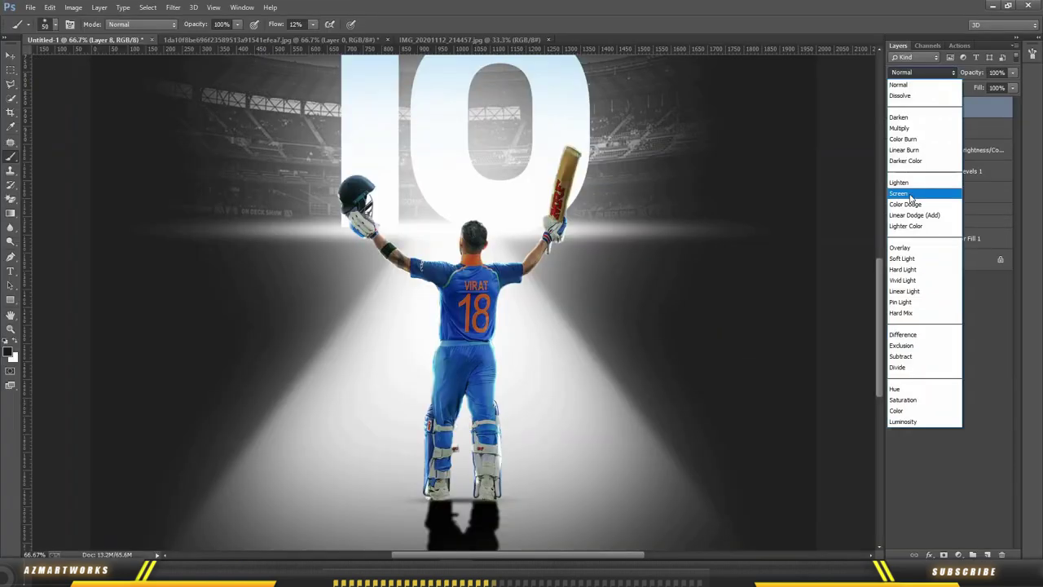
click(911, 195)
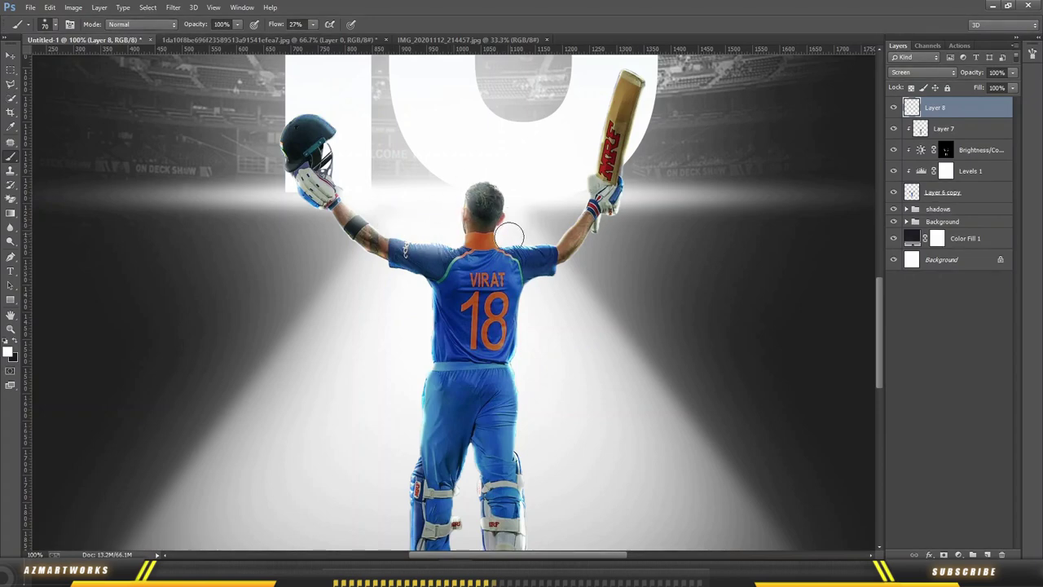
scroll(408, 366, down, 3)
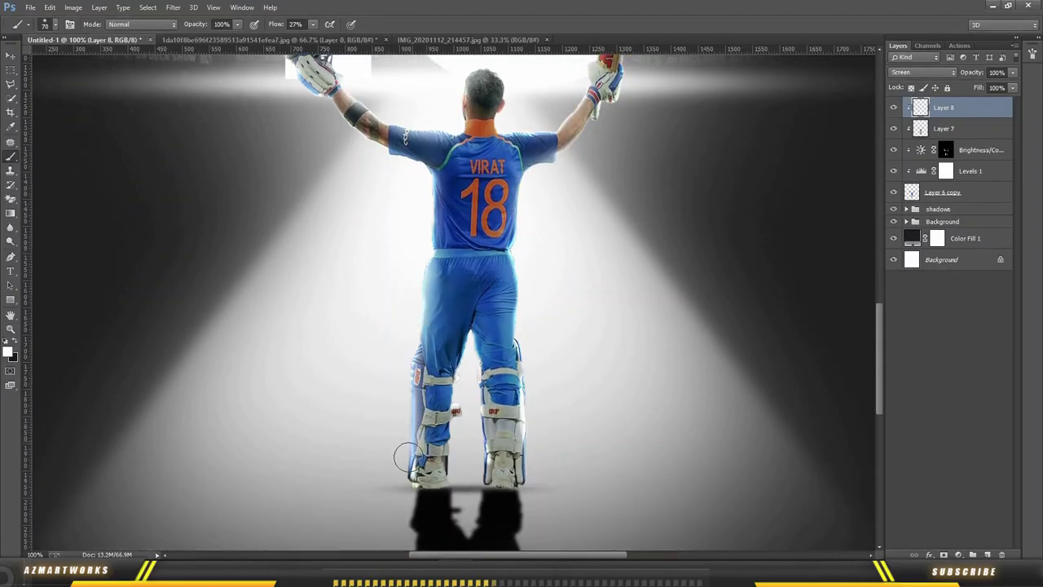
key(ctrl+minus)
key(ctrl+minus)
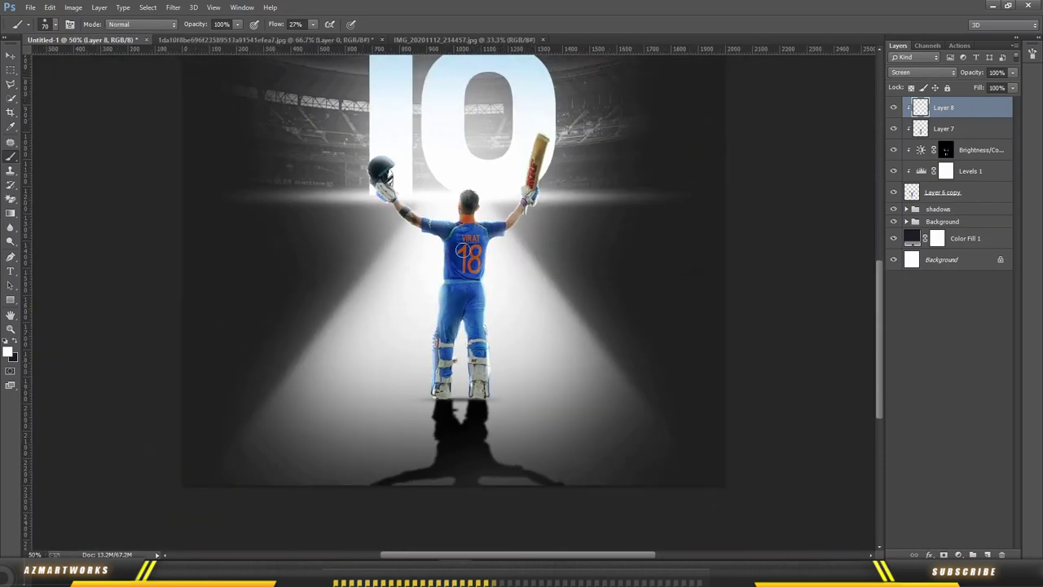
click(893, 107)
click(894, 108)
Step: Add a Photo Filter with a red-orange colour at about 40 density
key(ctrl+minus)
key(v)
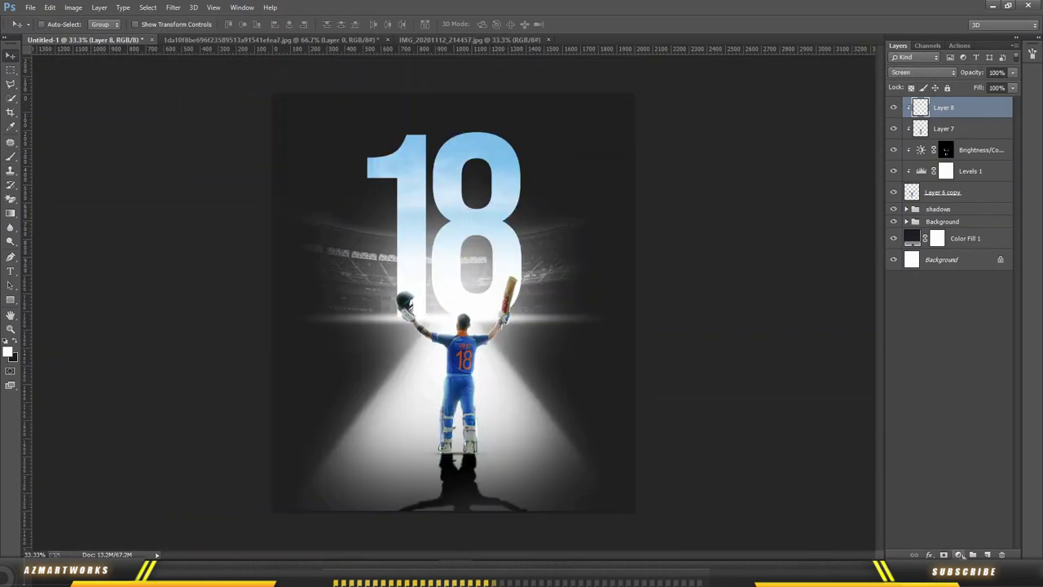
click(959, 555)
click(926, 450)
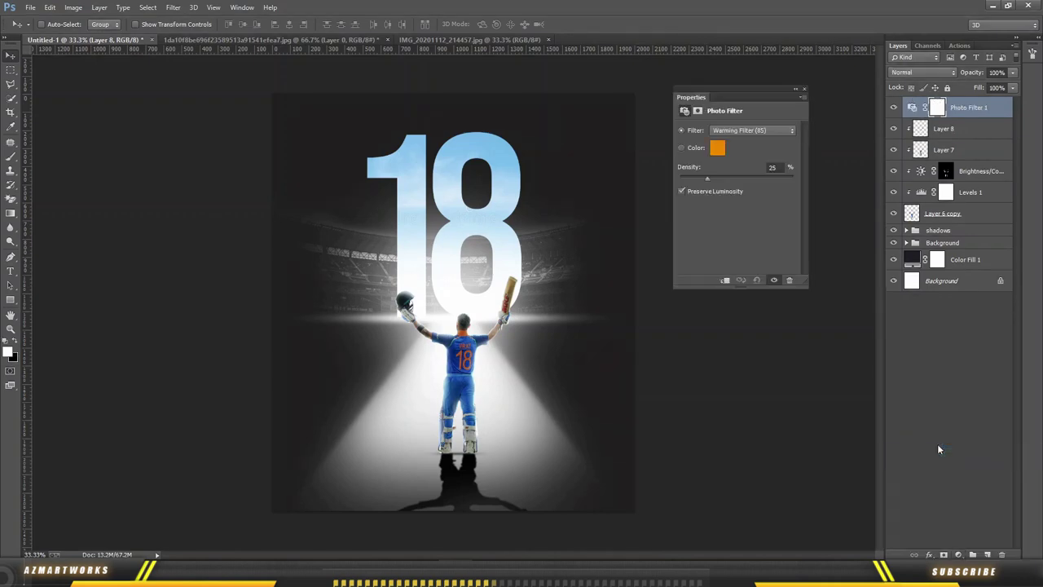
click(718, 148)
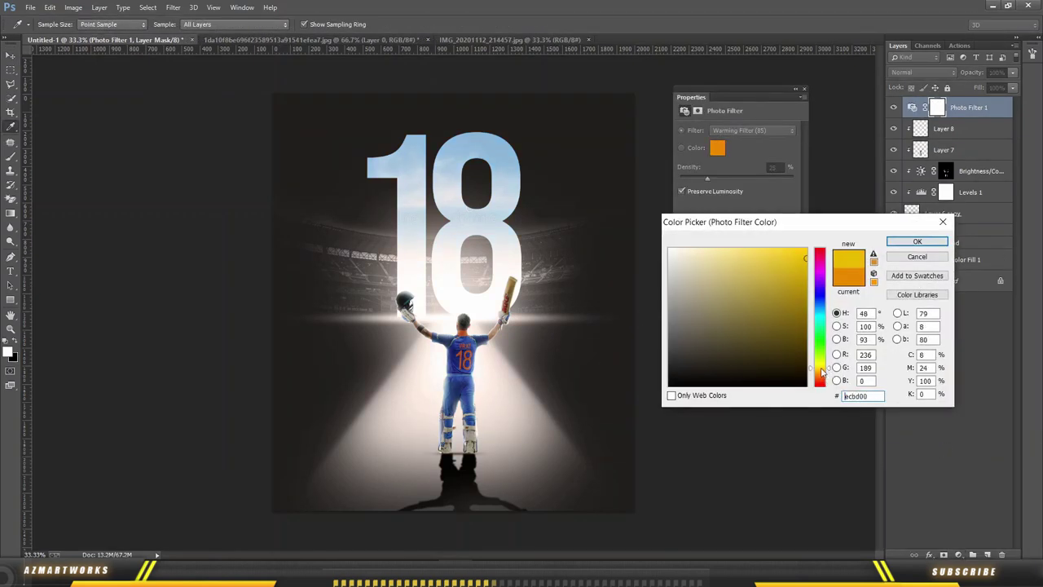
drag(822, 384, 822, 378)
click(797, 250)
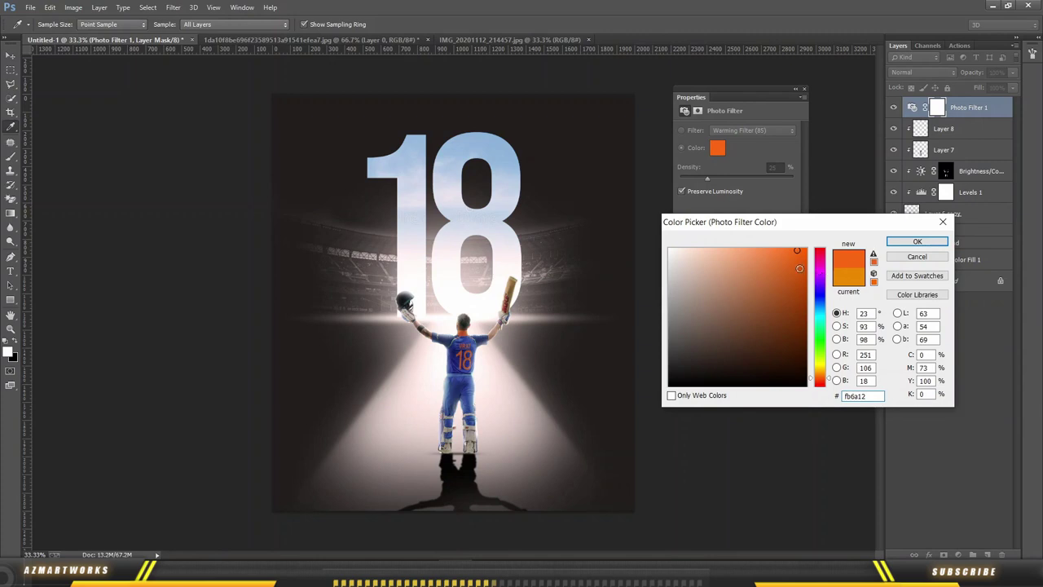
click(917, 242)
drag(739, 181, 724, 178)
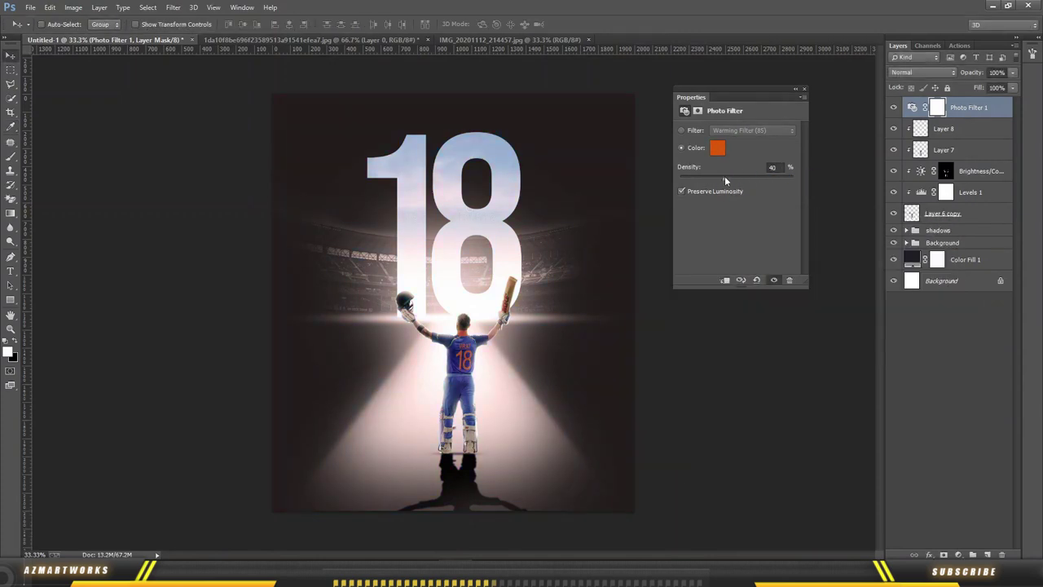
click(805, 90)
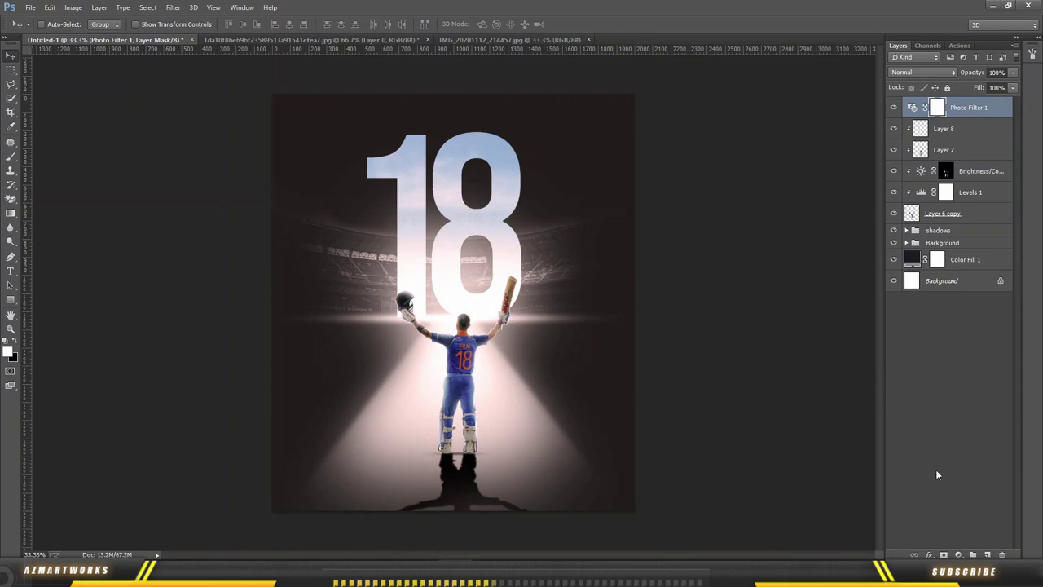
Step: Add a Curves adjustment lifting red shadows and slightly lowering blue highlights
click(960, 554)
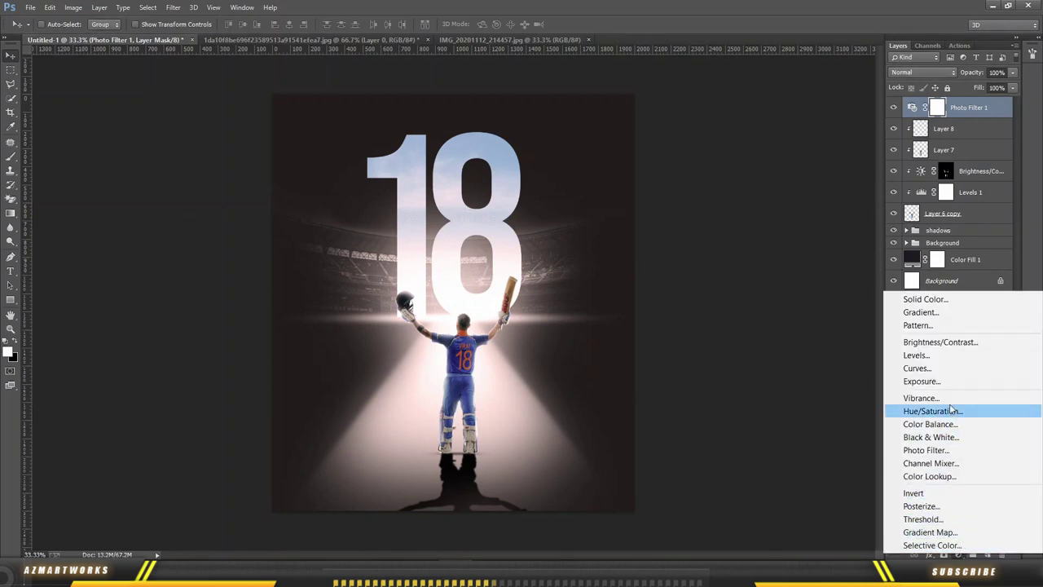
click(940, 368)
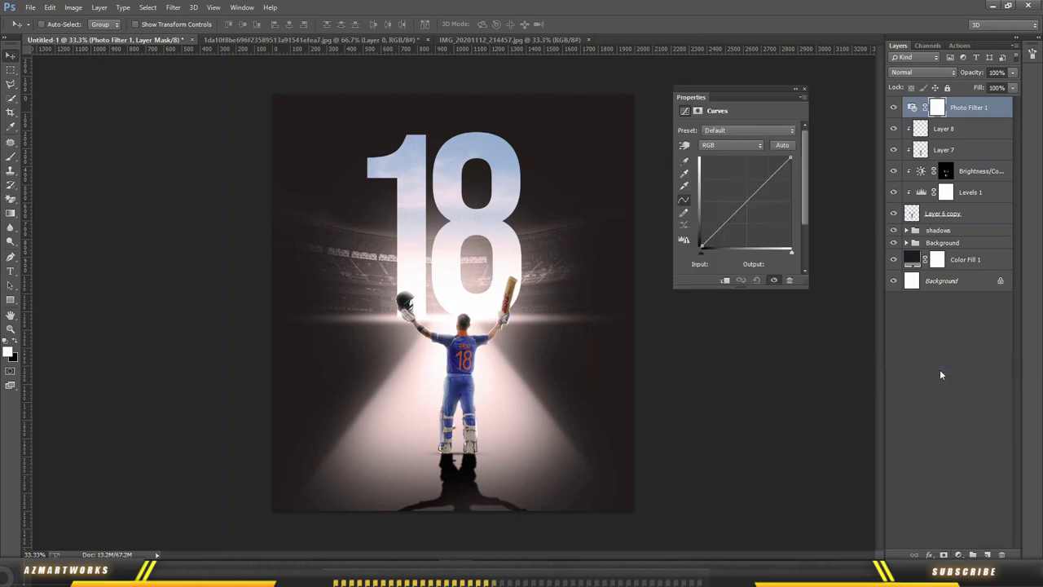
click(731, 145)
click(725, 156)
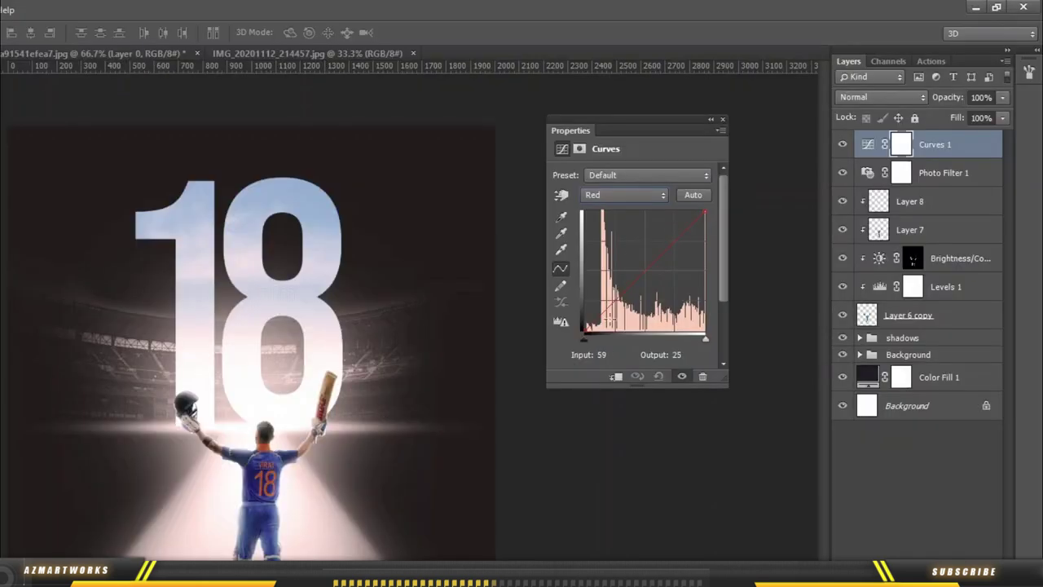
drag(583, 329, 584, 322)
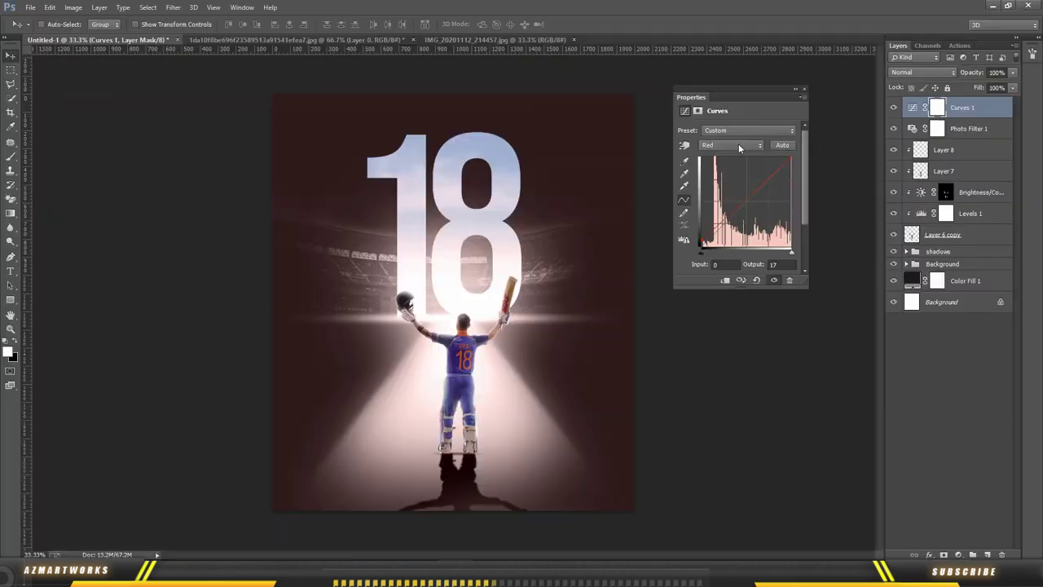
click(731, 145)
click(726, 179)
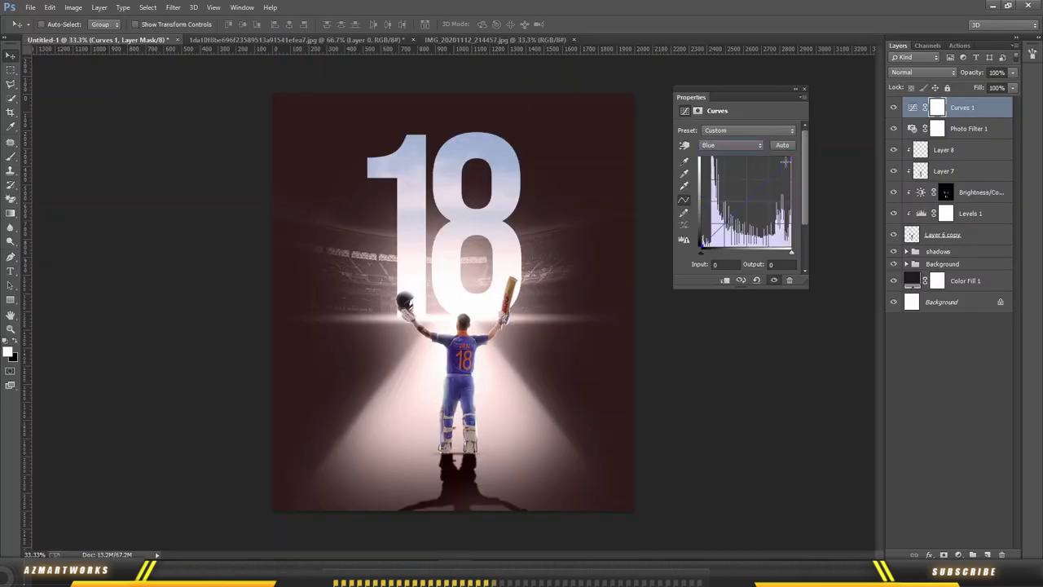
drag(790, 158, 790, 164)
click(804, 88)
Step: Add a Color Lookup adjustment using the Soft_Warming.look 3DLUT file
click(959, 554)
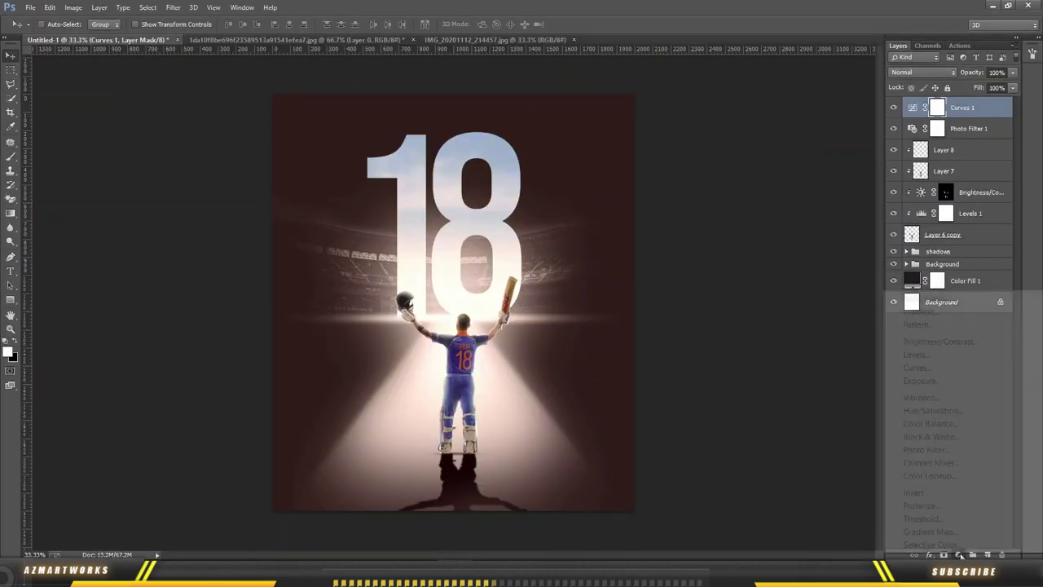
click(929, 475)
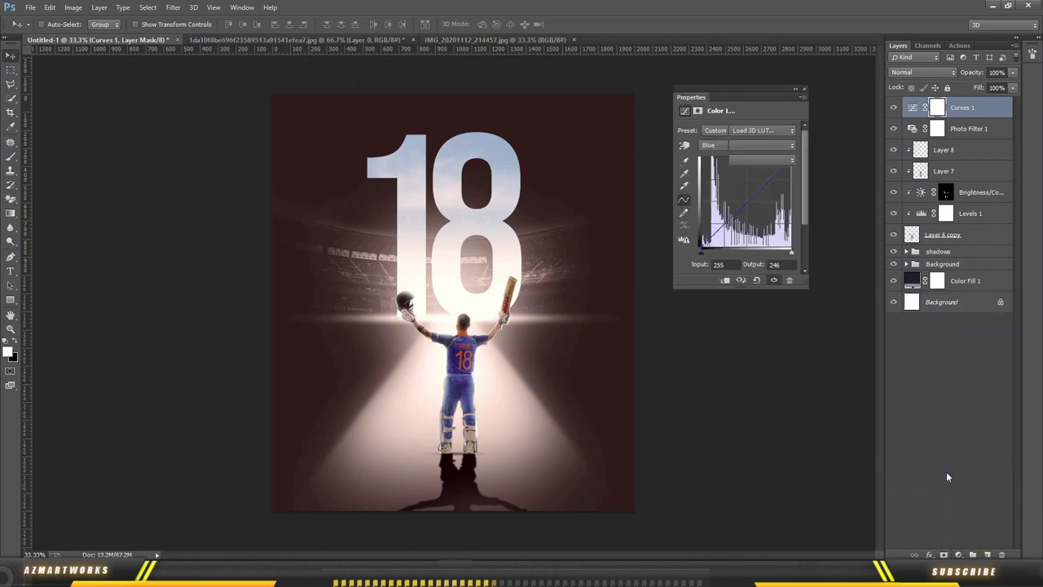
click(762, 132)
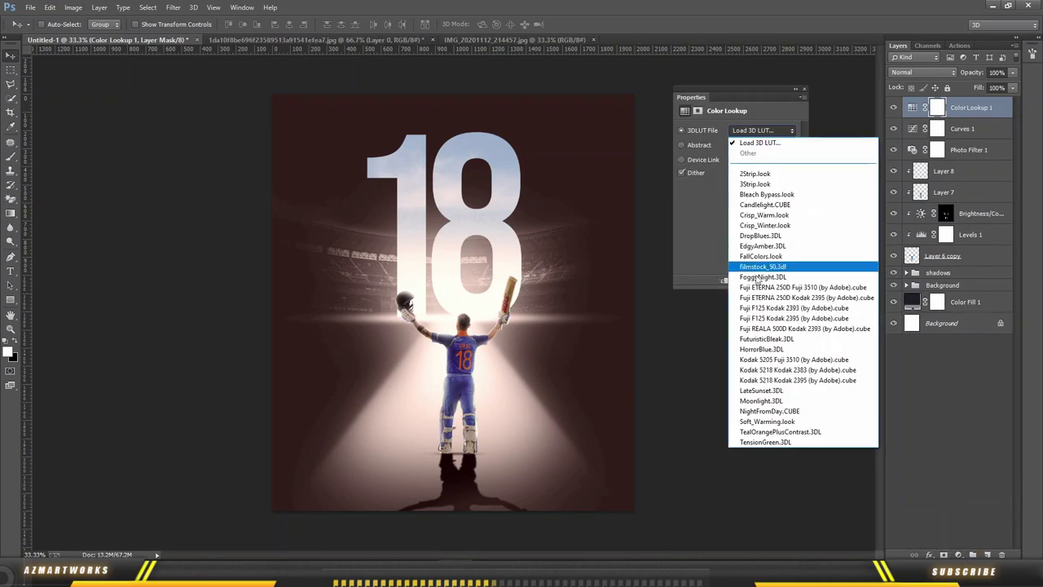
click(773, 422)
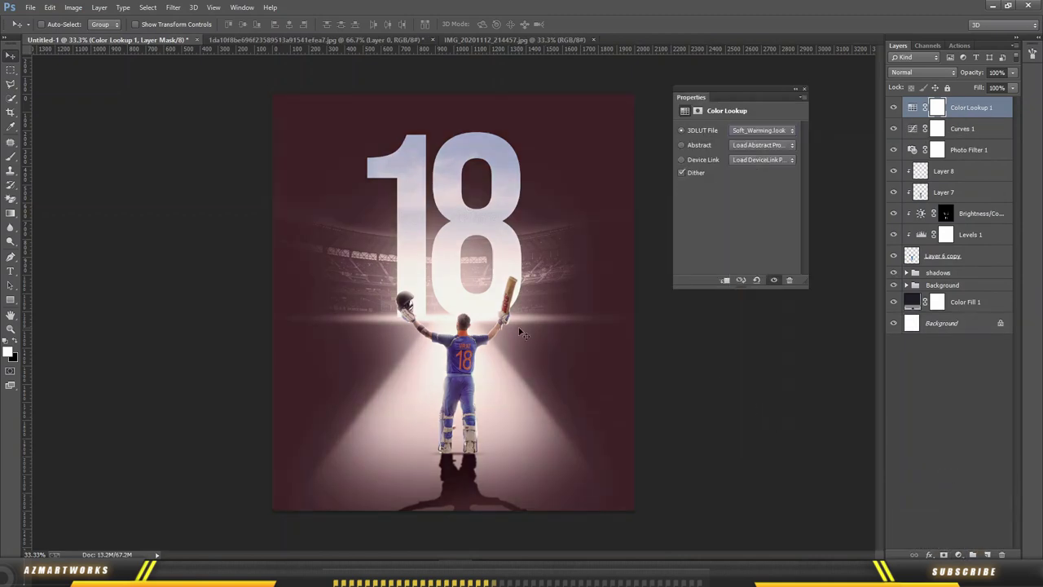
Step: On a new layer with 100% brush flow, paint white particle dots around the player
key(b)
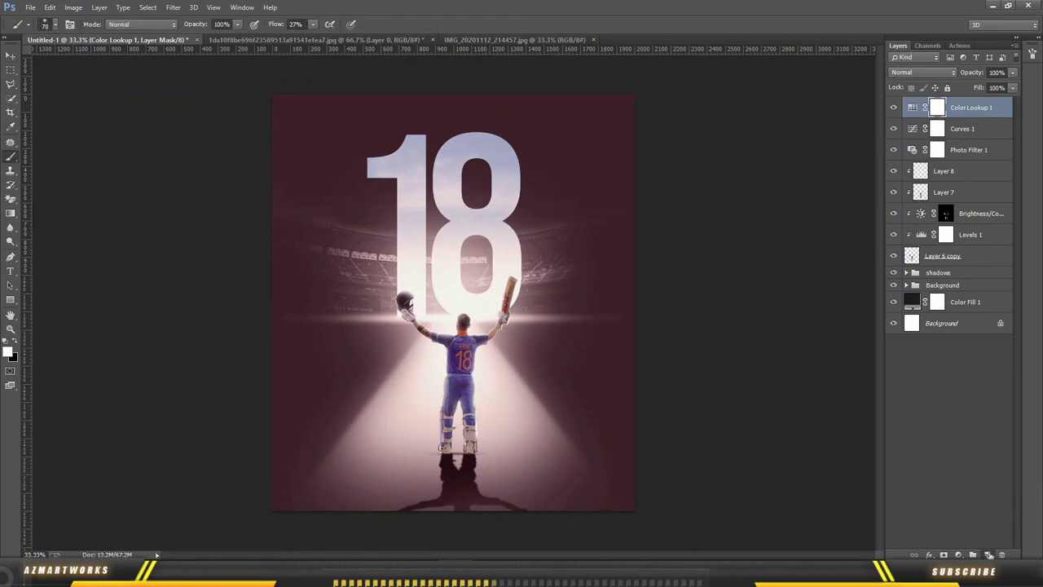
key(ctrl+shift+alt+n)
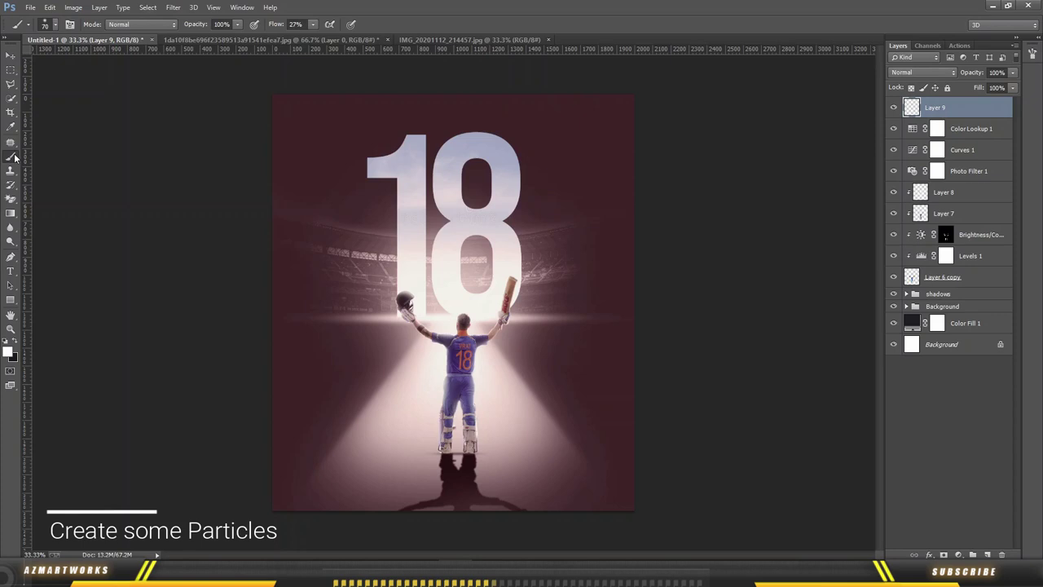
drag(277, 27, 382, 43)
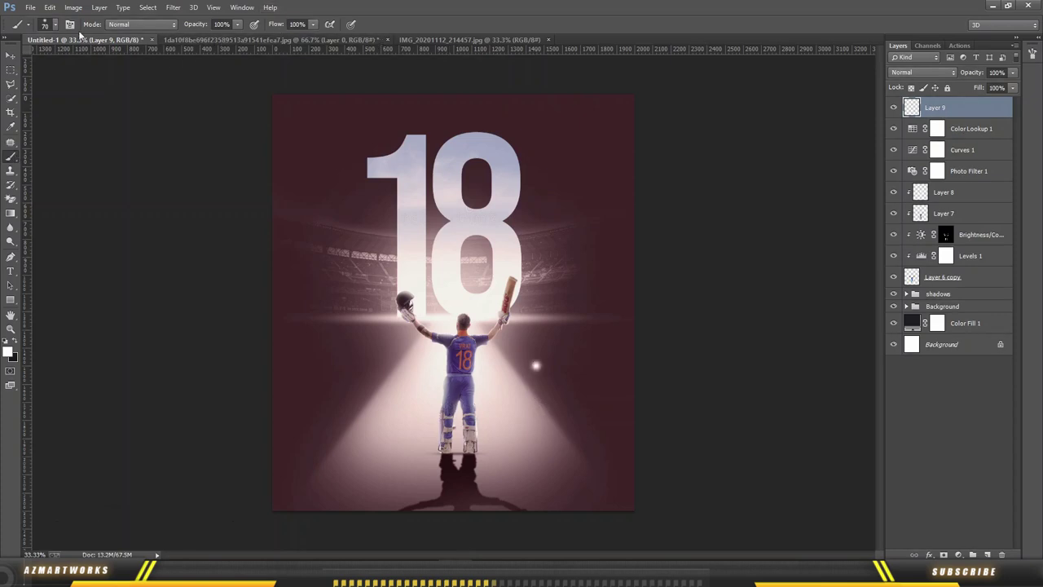
click(55, 25)
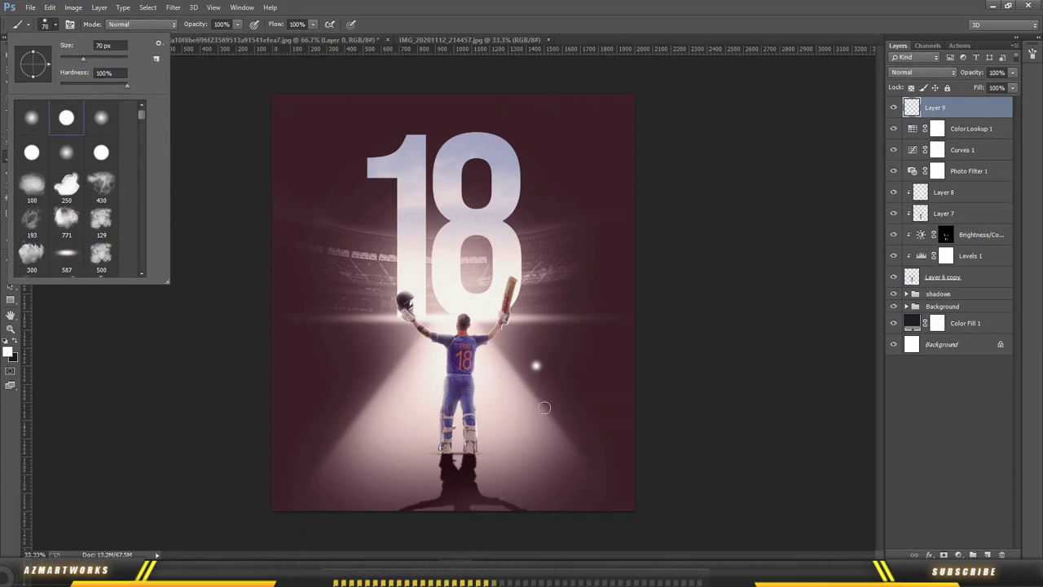
click(560, 324)
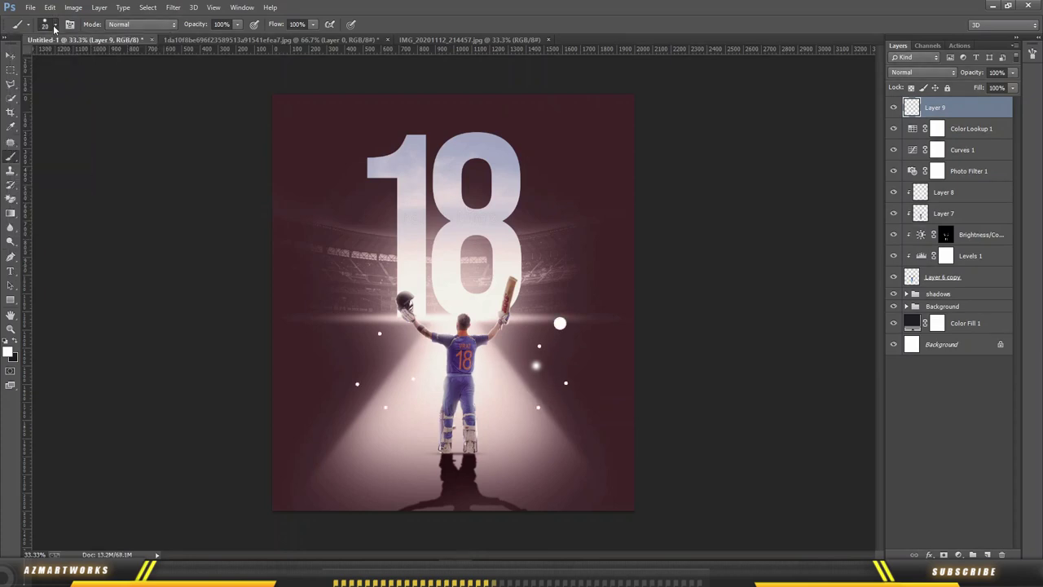
click(517, 343)
Step: Soften the particles with a Gaussian Blur of about 20.9 px
click(174, 7)
mouse_move(182, 171)
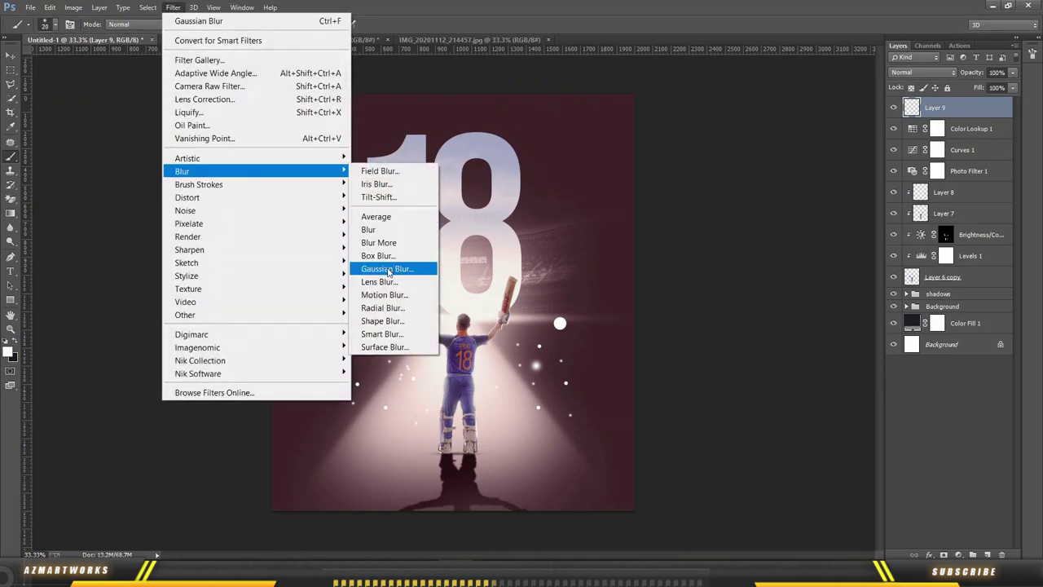
click(383, 268)
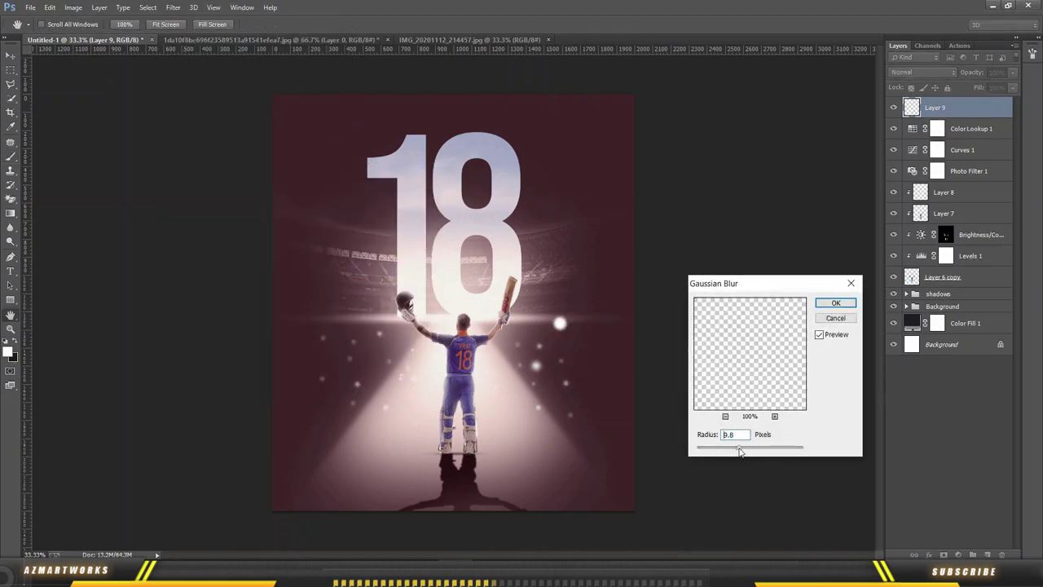
drag(740, 452, 744, 453)
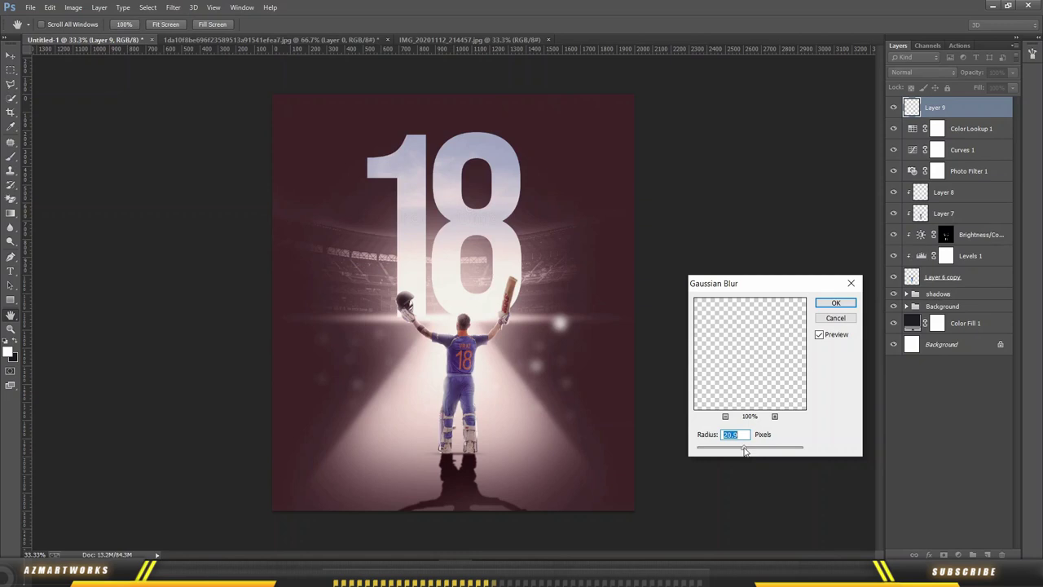
click(836, 303)
key(b)
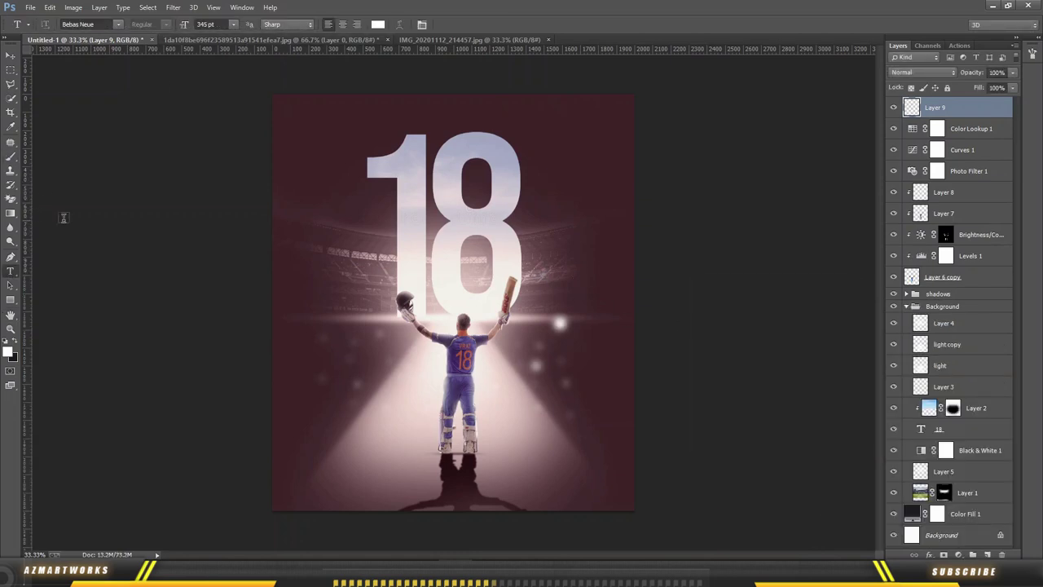
Step: Type the cricketer's name as a 19 pt title near the top of the poster
click(184, 24)
text(19)
click(324, 122)
text(virat kohli)
click(562, 25)
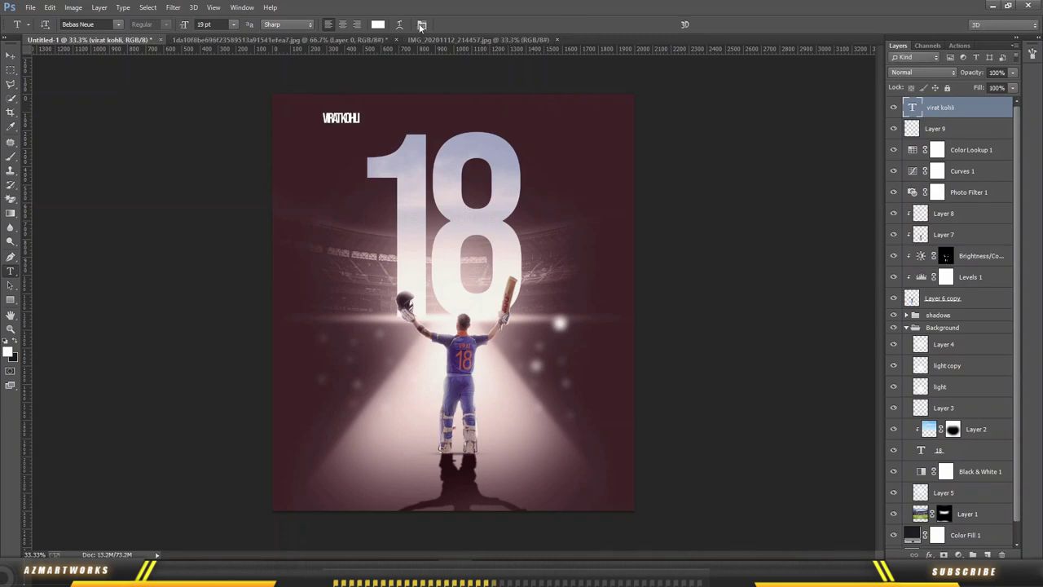
Step: Set the title's letter tracking to 380 in the Character panel
click(422, 25)
click(784, 280)
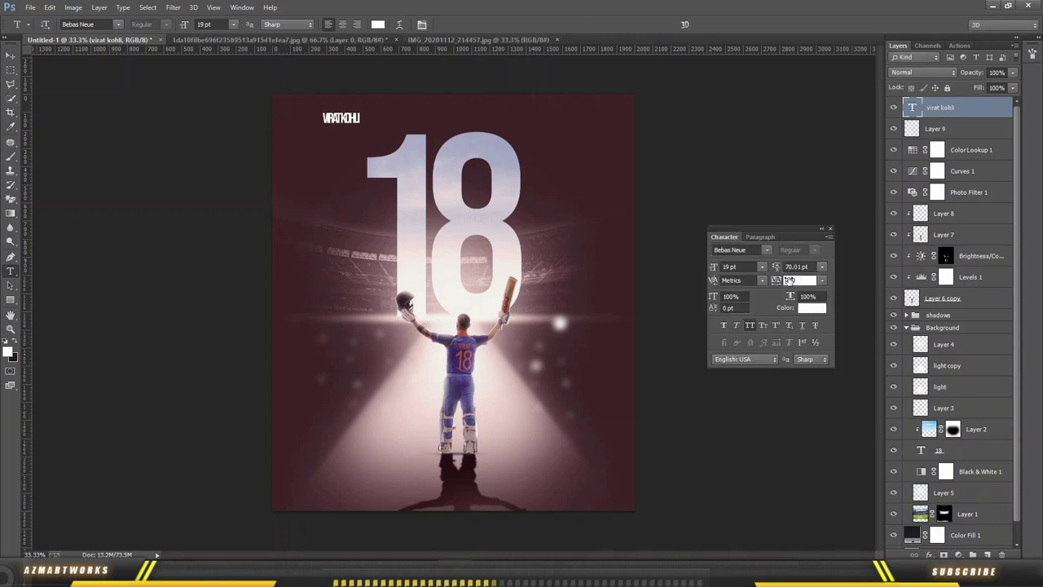
text(380)
key(Return)
click(775, 281)
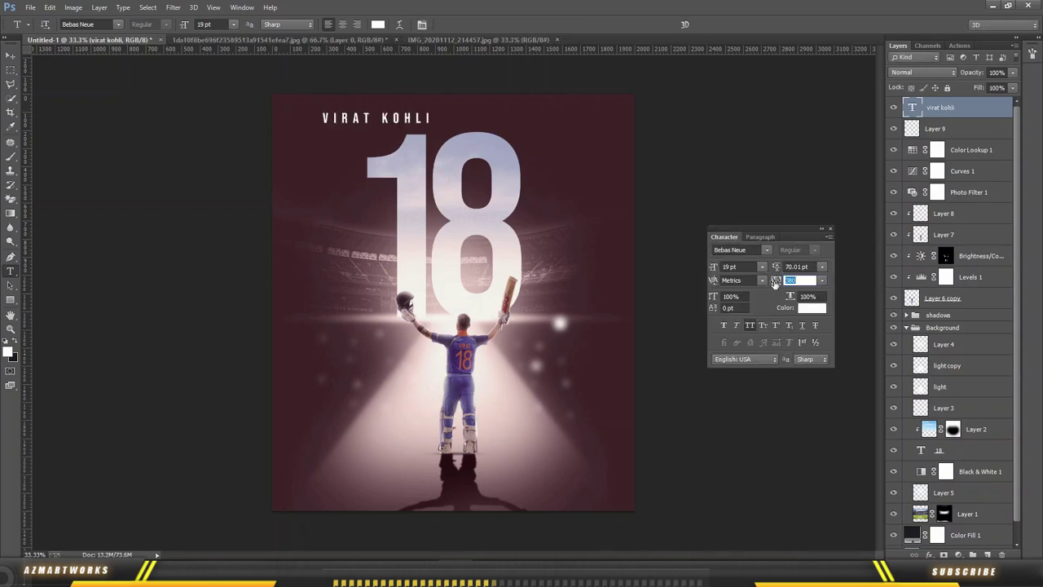
click(830, 229)
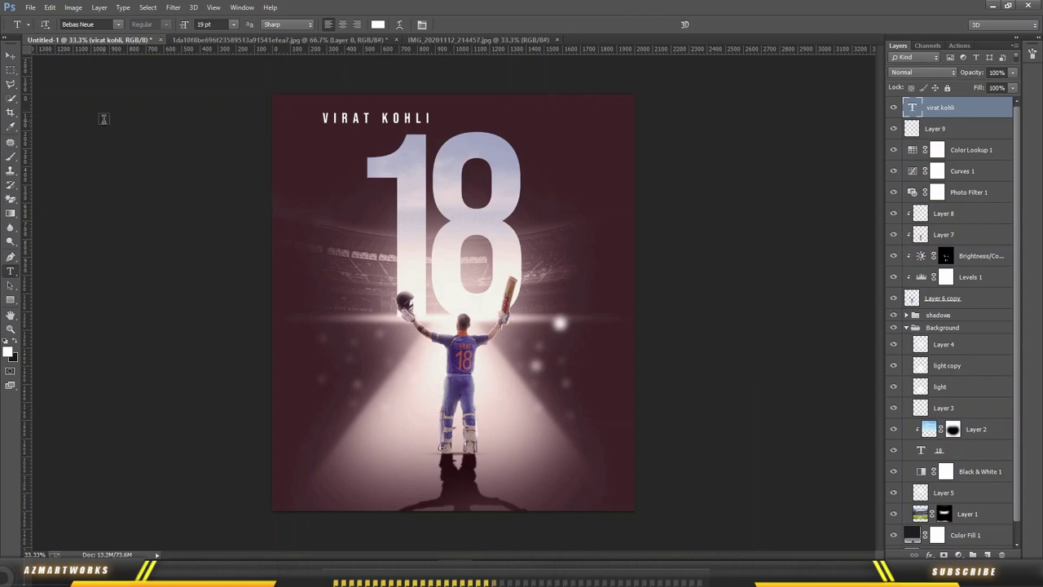
Step: Centre the title above the 18 and merge all visible layers into a new top layer
click(9, 57)
drag(347, 152, 428, 151)
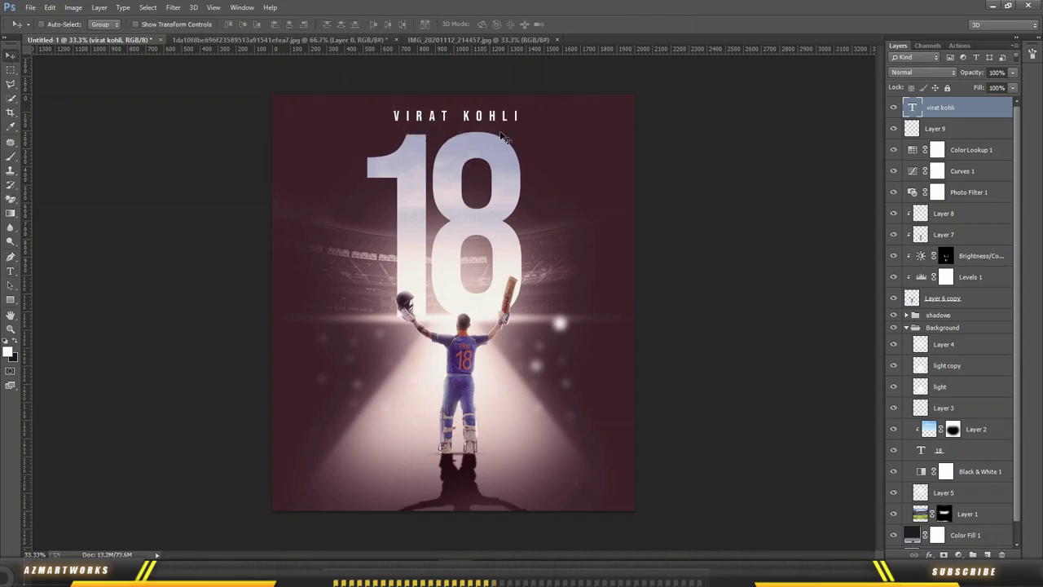
key(ctrl+shift+alt+e)
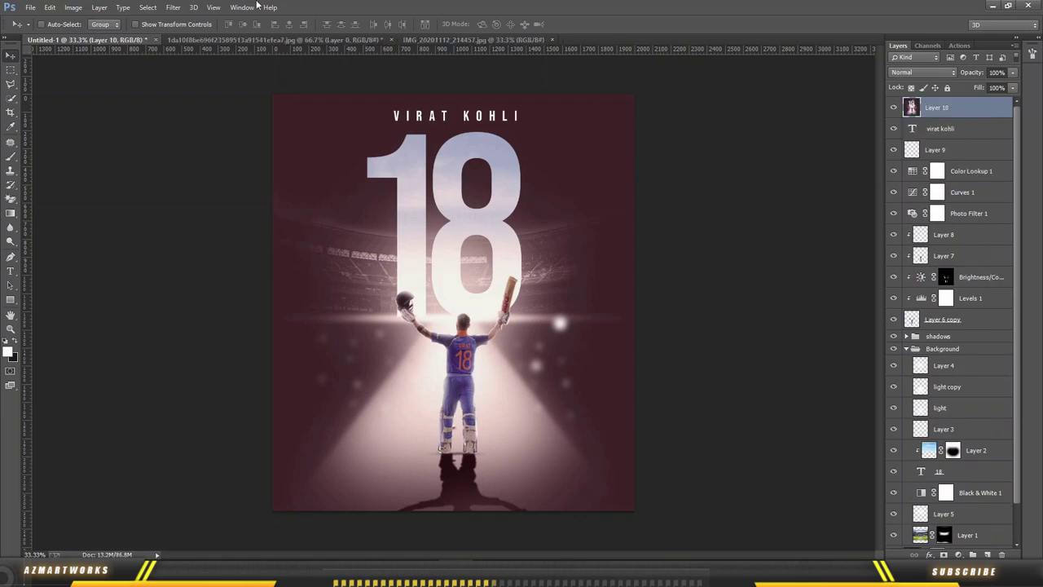
Step: In the Camera Raw Filter, set Highlights +17 and Shadows -18
click(173, 8)
click(213, 86)
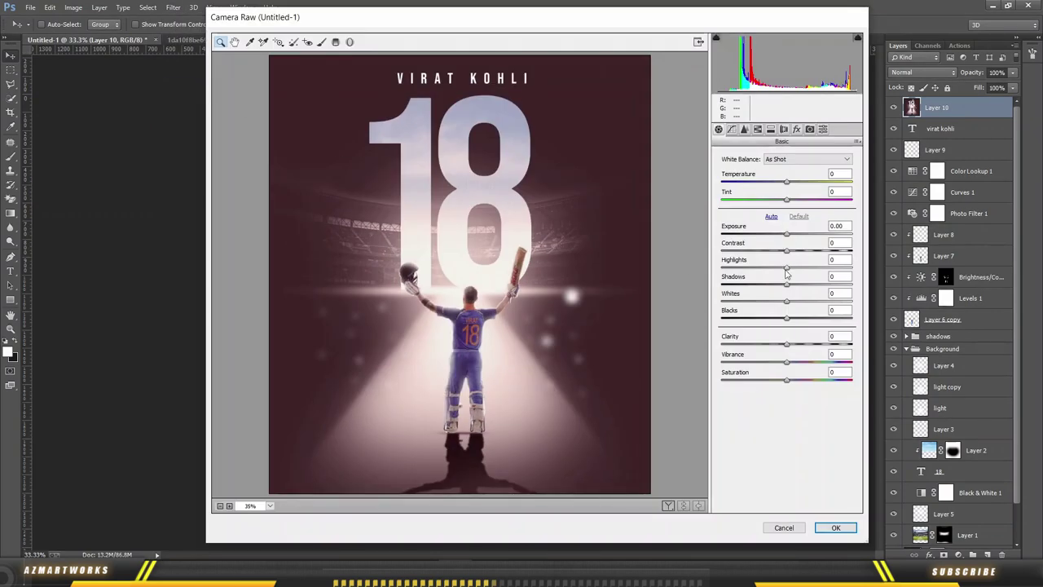
mouse_move(786, 268)
mouse_down()
mouse_move(797, 268)
mouse_move(756, 285)
mouse_move(776, 286)
mouse_up()
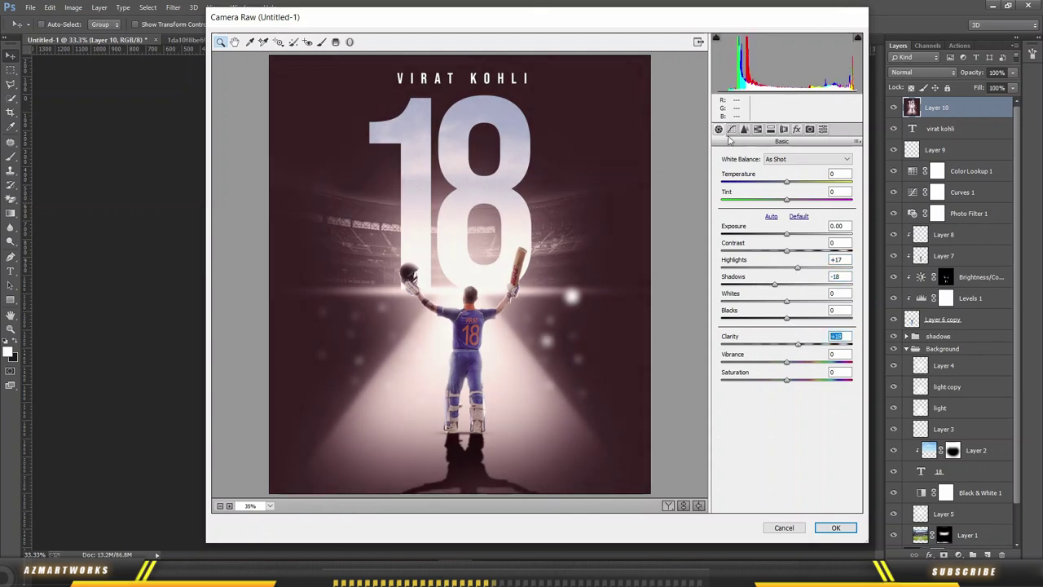
click(731, 129)
click(745, 129)
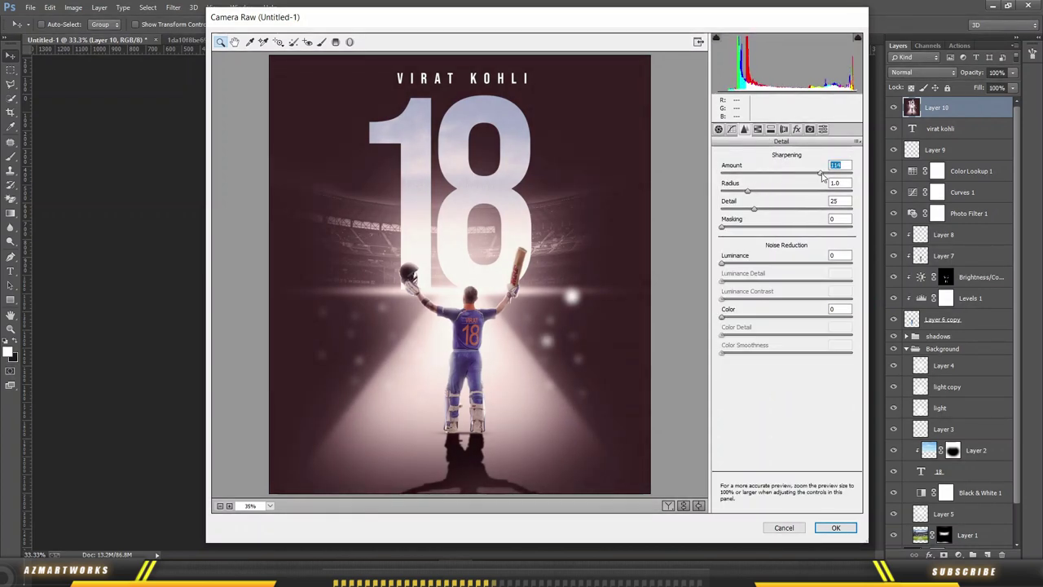
Step: Tint the shadows with a Split Toning hue shift and add a darkening edge vignette
click(757, 129)
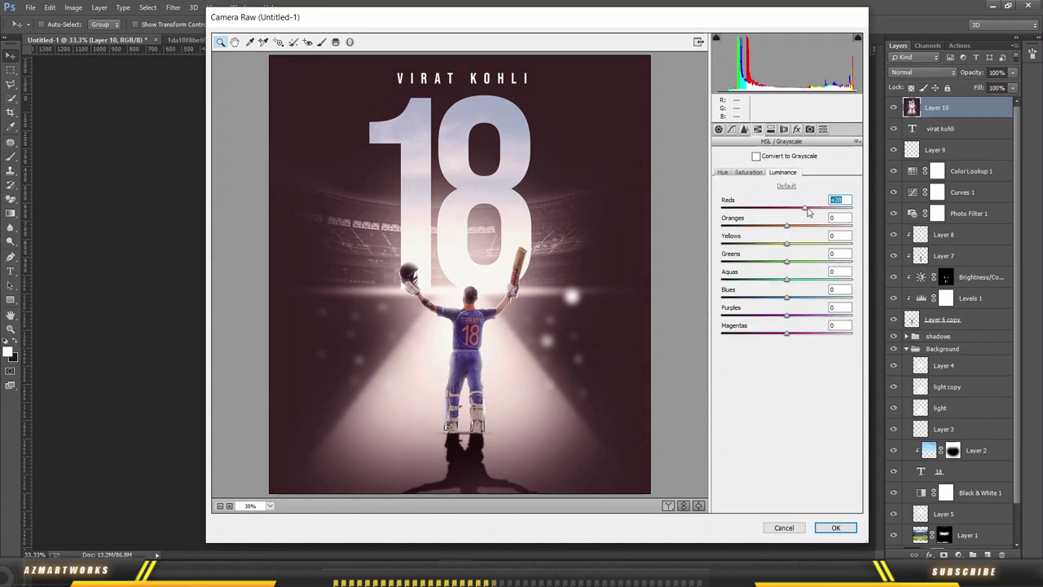
click(770, 129)
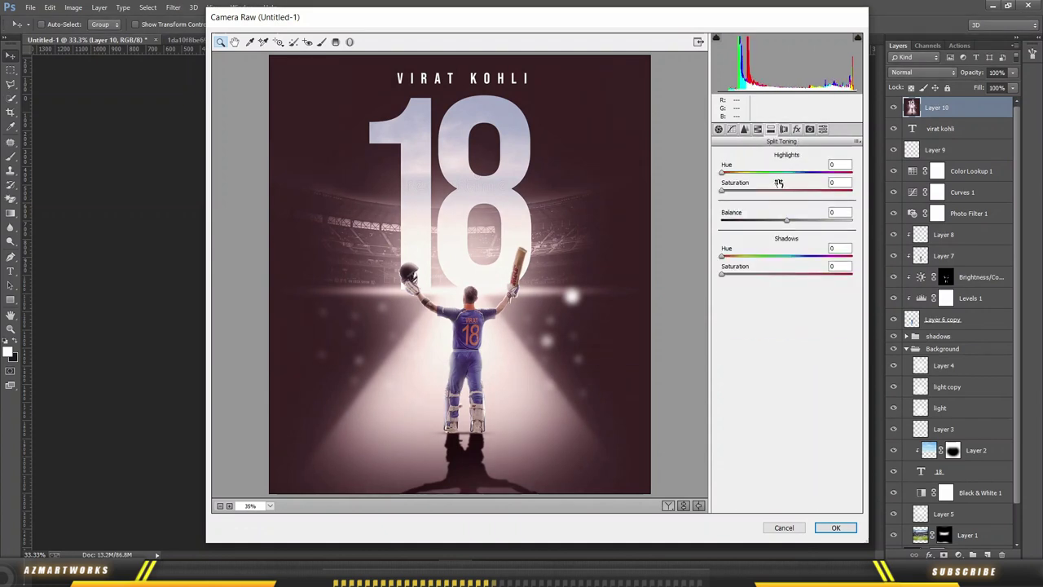
drag(728, 256, 754, 256)
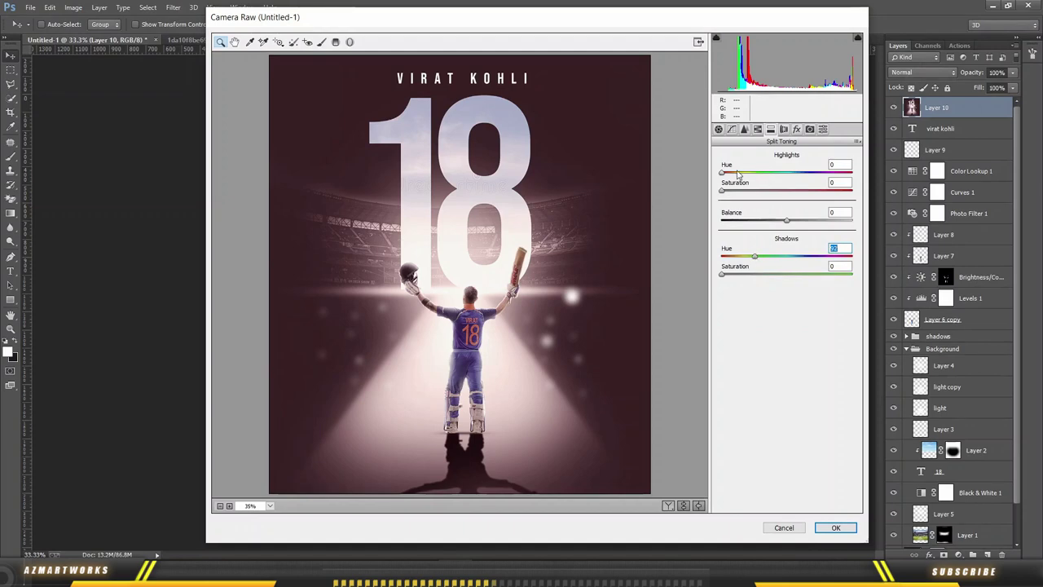
click(784, 129)
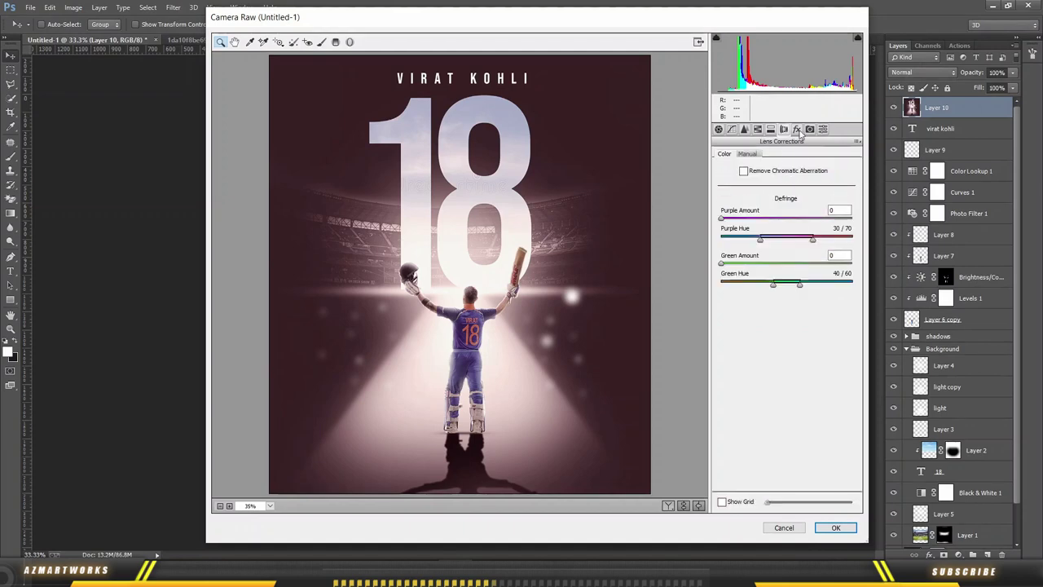
click(797, 130)
drag(787, 270, 768, 270)
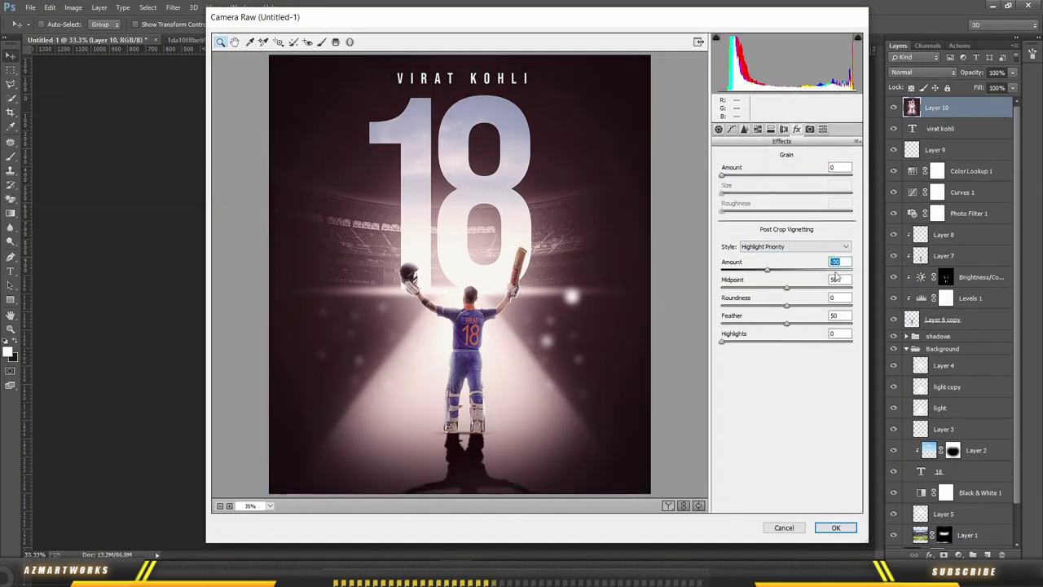